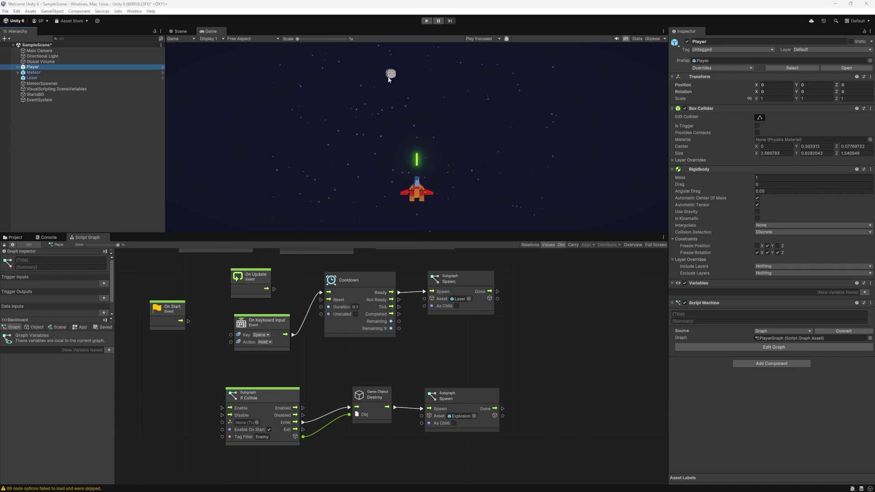
- Set the Game view aspect ratio to 16:9 Aspect and open the Laser object's script graph
click(265, 39)
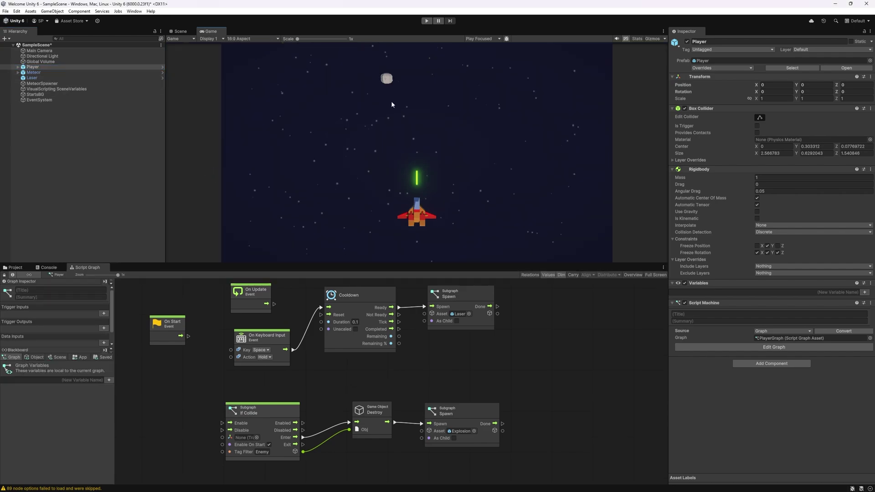
click(32, 78)
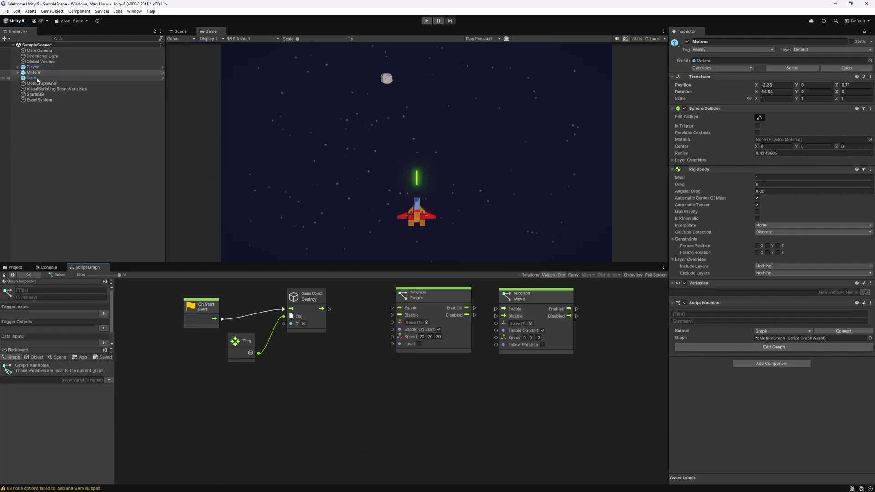
- Examine the Laser graph's collision chain: the If Collide, Destroy, Spawn and final Destroy nodes
scroll(346, 374, down, 2)
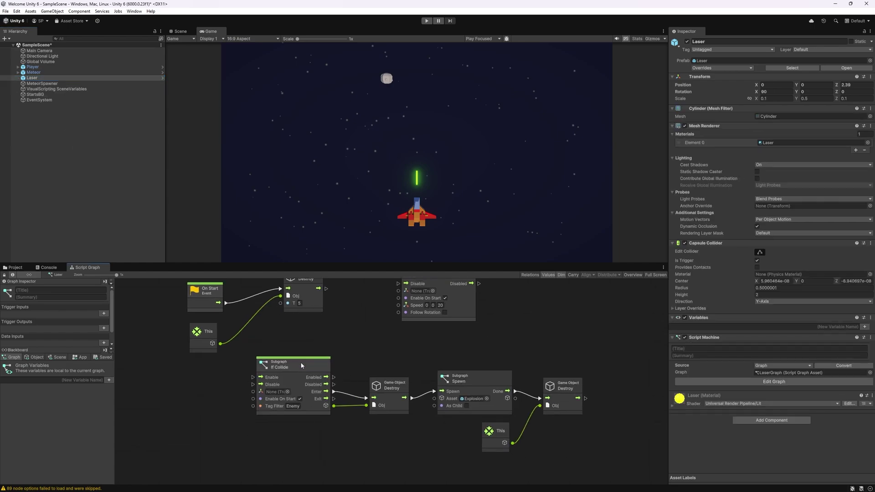
click(296, 373)
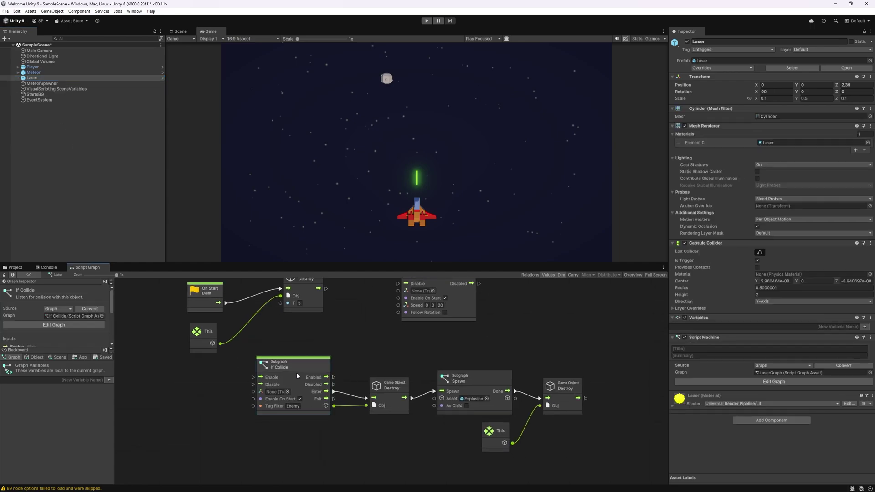
click(406, 389)
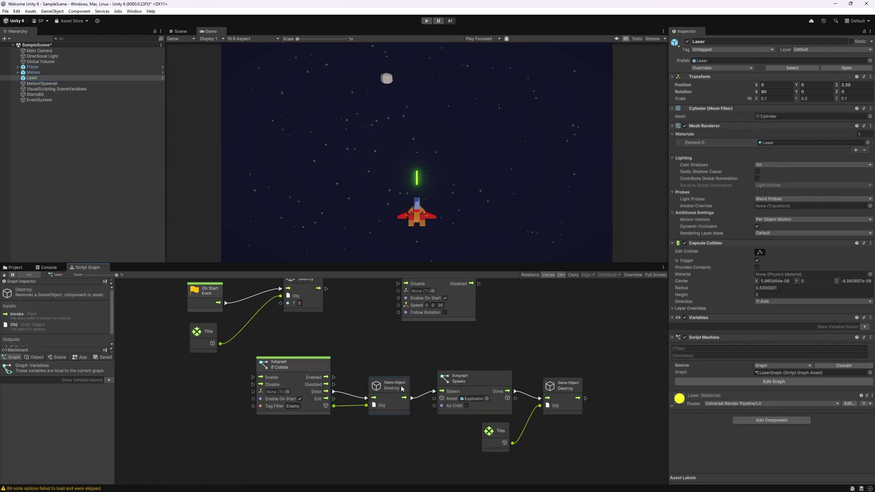
click(454, 397)
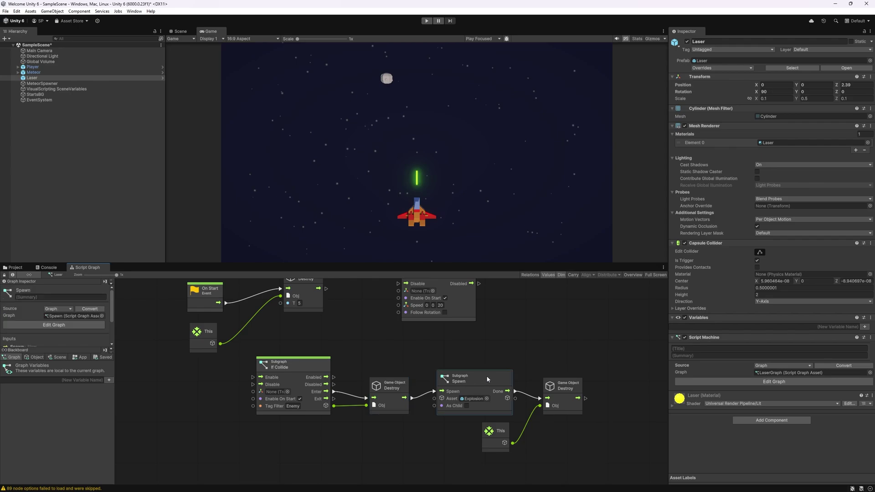
click(549, 389)
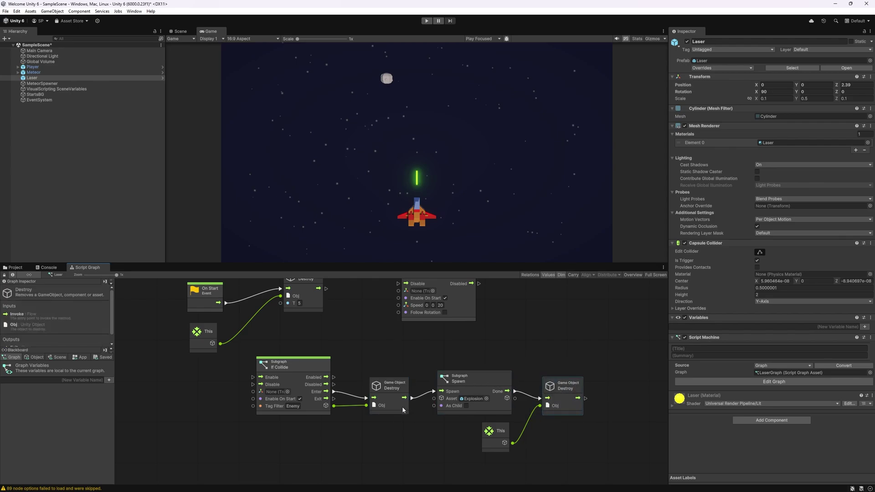
- Open the Explosion prefab from the Spawn node and add a Script Machine component with its source set to Embed
double_click(471, 398)
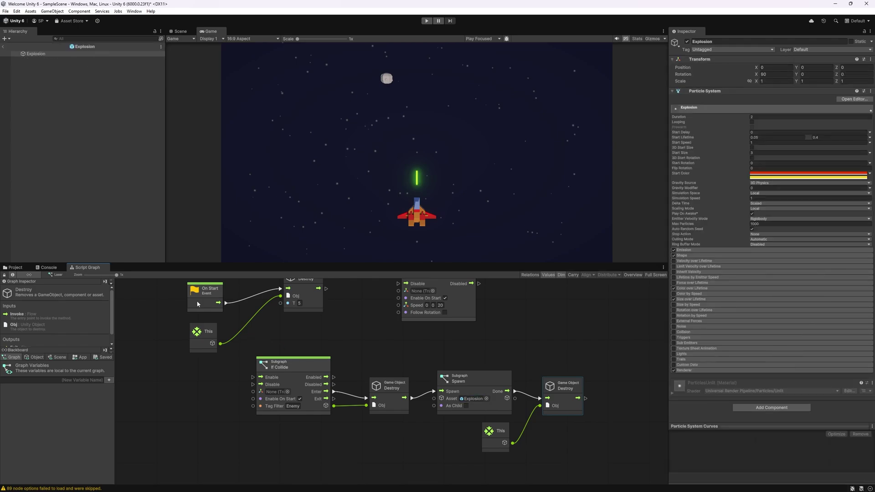
click(771, 408)
text(scr)
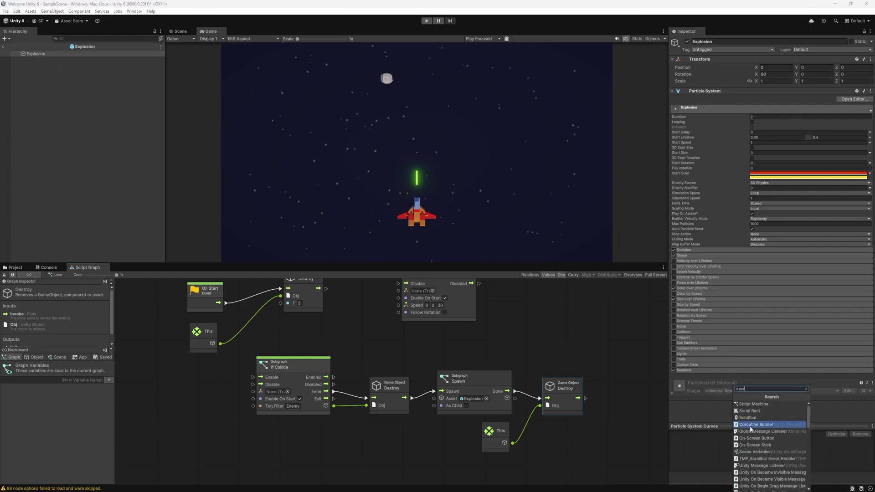
click(757, 404)
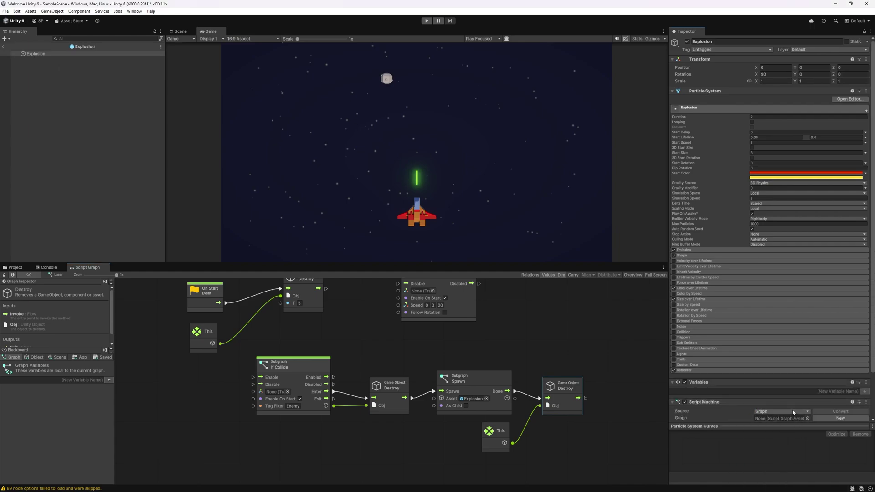
click(793, 412)
click(775, 419)
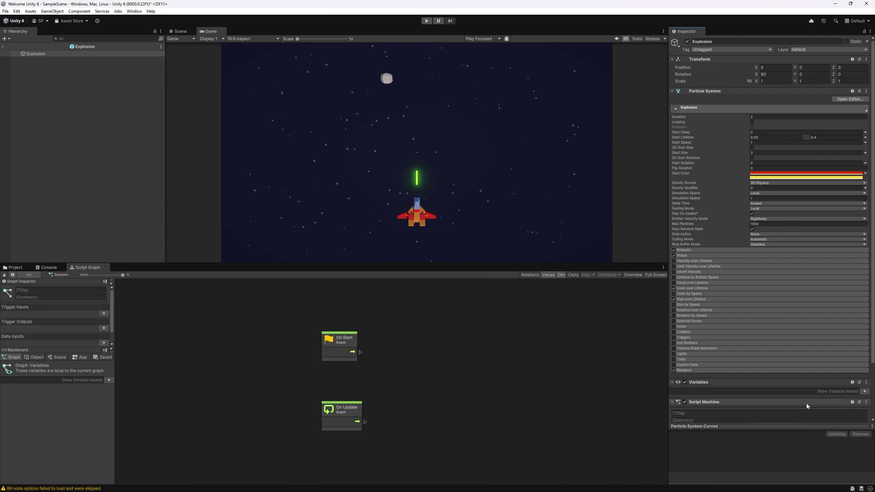
scroll(807, 406, down, 2)
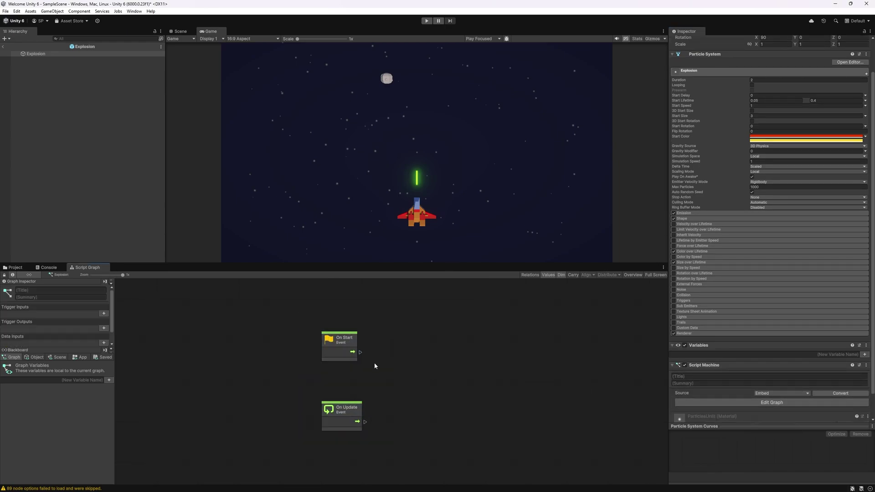
- Delete the On Update event from the Explosion graph and connect On Start to a new timed Game Object Destroy node
click(342, 410)
key(Delete)
drag(360, 351, 426, 341)
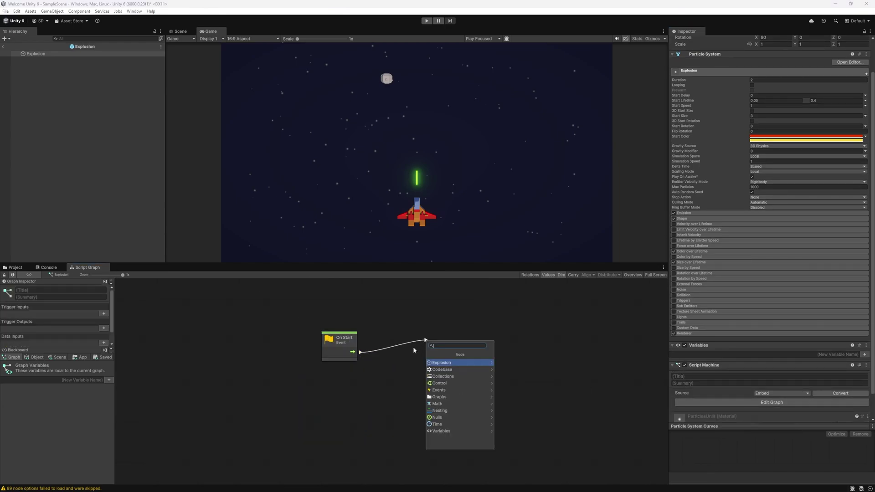
text(gam o des)
key(Return)
- Set the Destroy node's T delay to 2 and connect a new This node to its Obj input
click(445, 354)
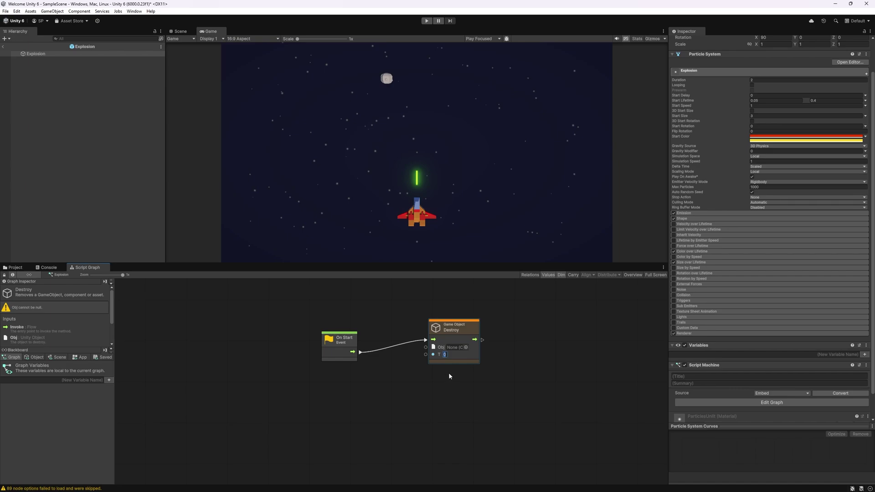
drag(425, 348, 405, 364)
text(this)
key(Return)
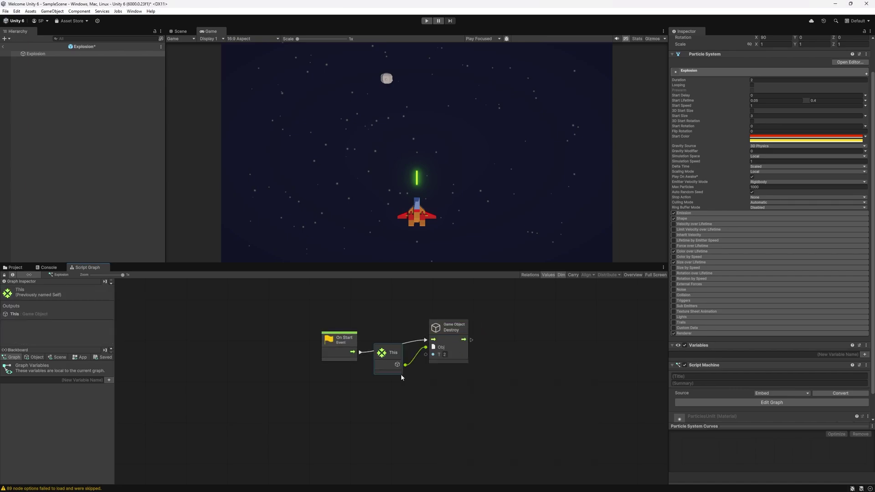
click(450, 400)
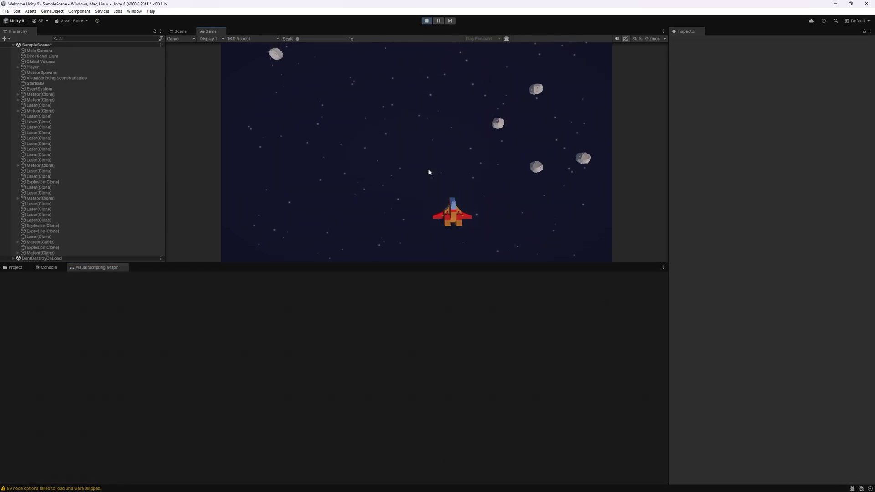
- Playtest the ship's movement and laser fire while checking the spawned clones in the Hierarchy, and end play mode
key(Left)
key(space)
key(space)
key(space)
key(space)
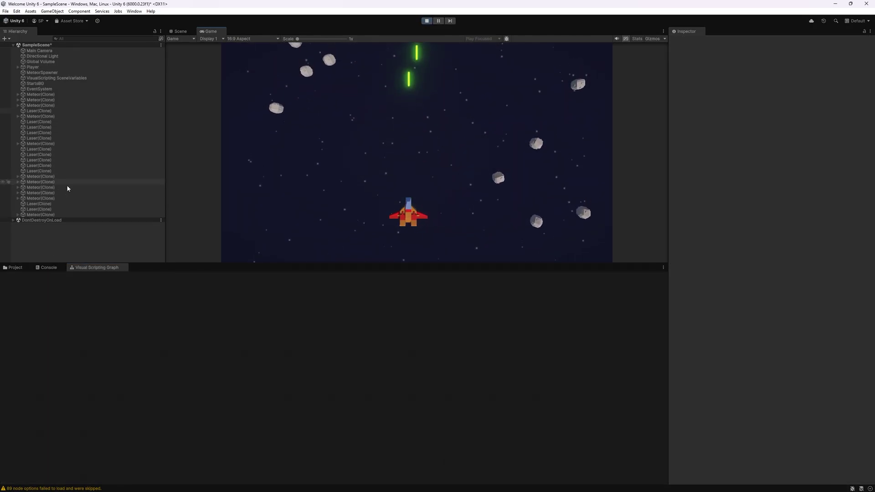
key(Left)
click(427, 20)
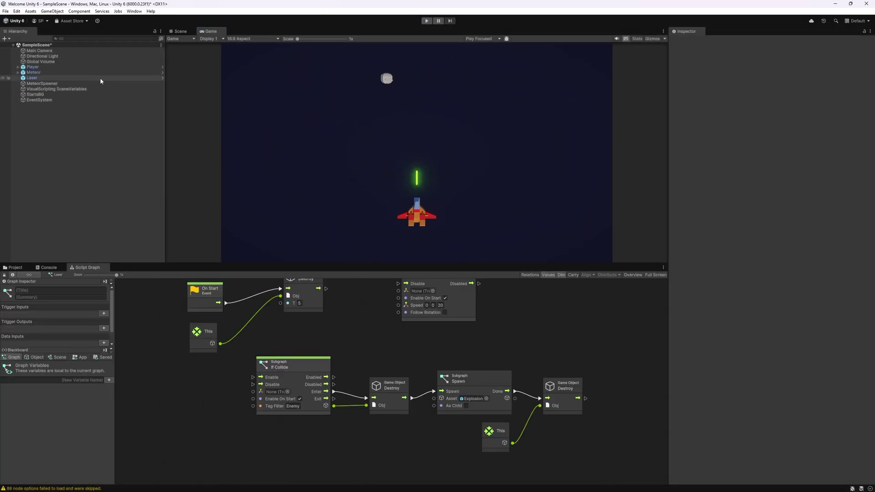
- Add a Health System Brain node to the Meteor's graph, placed below the existing nodes
click(34, 73)
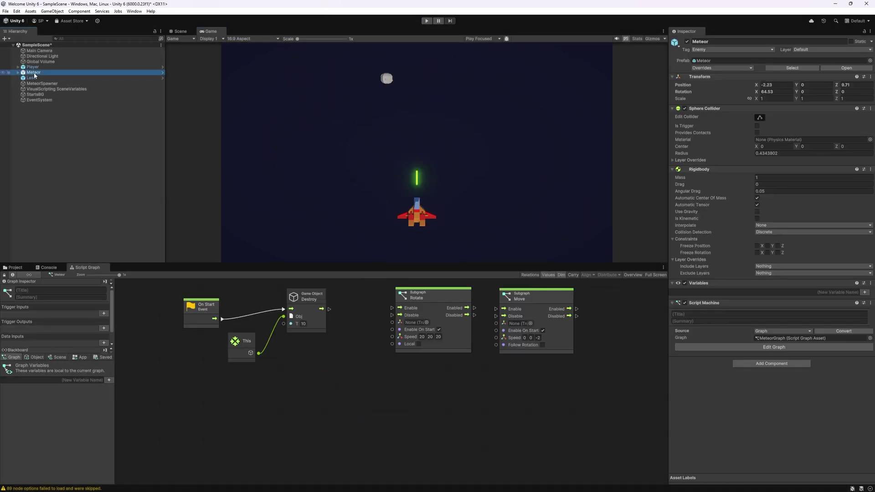
right_click(306, 401)
right_click(328, 372)
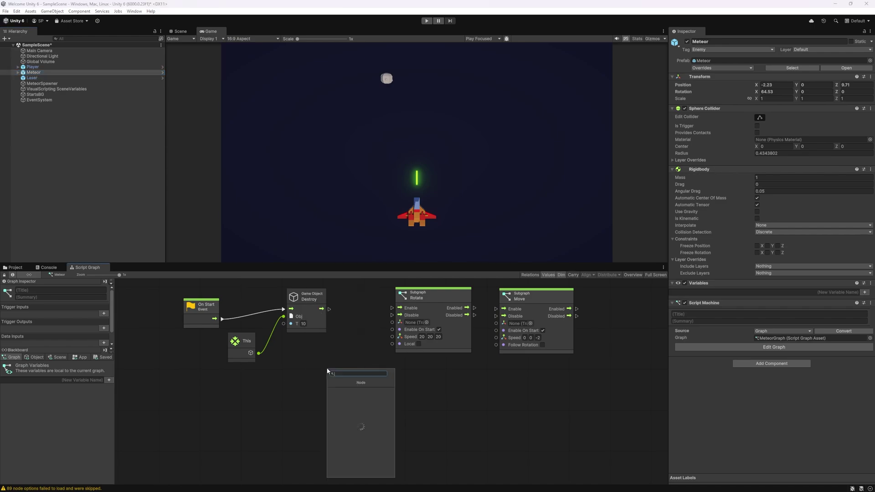
text(heal)
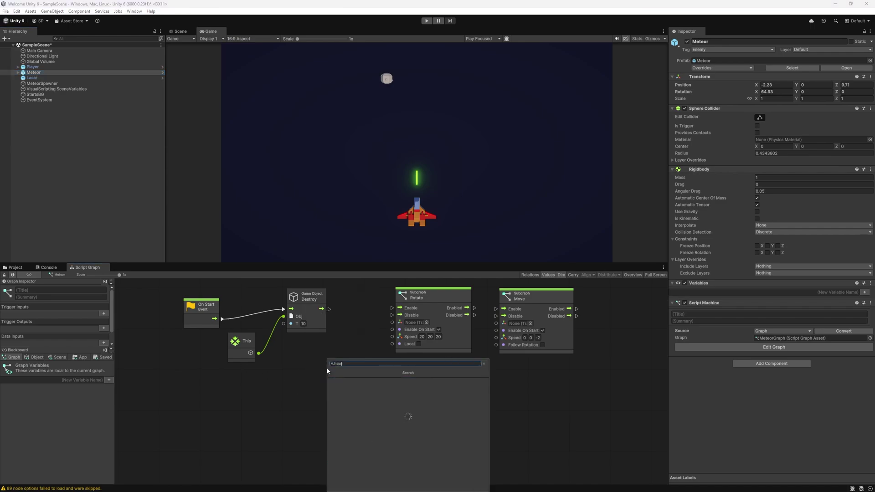
text( s)
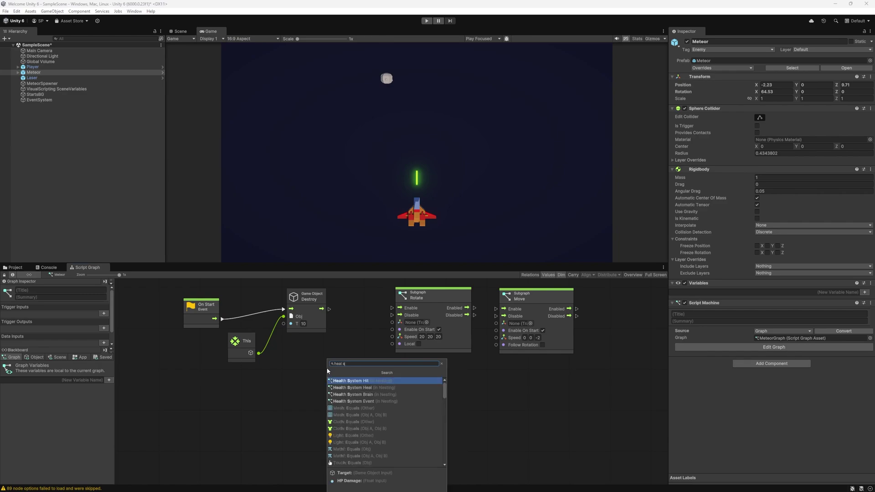
text(y)
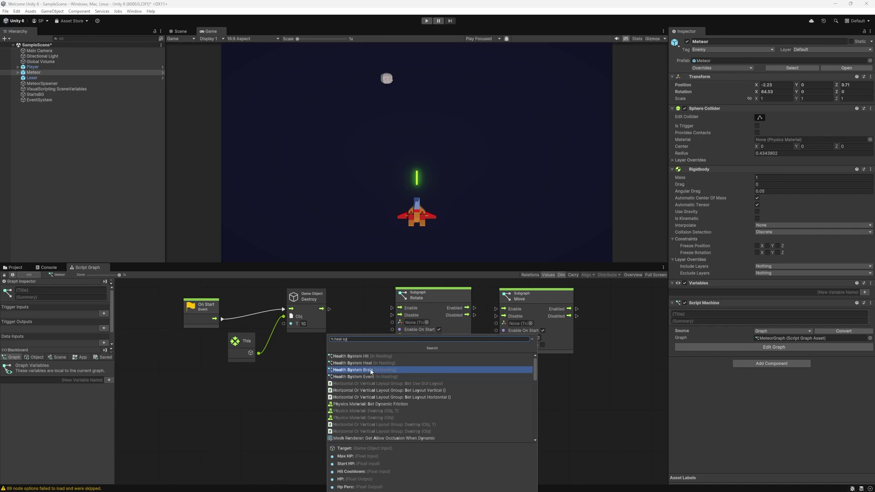
click(372, 370)
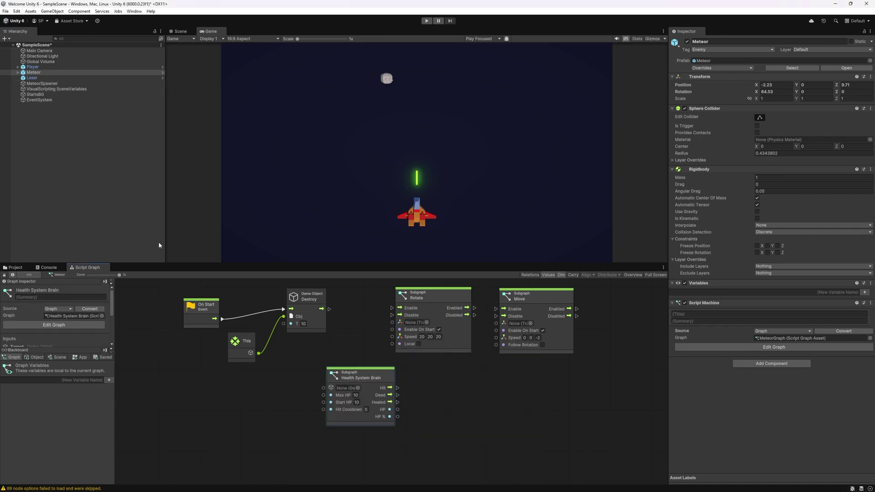
drag(379, 379, 359, 381)
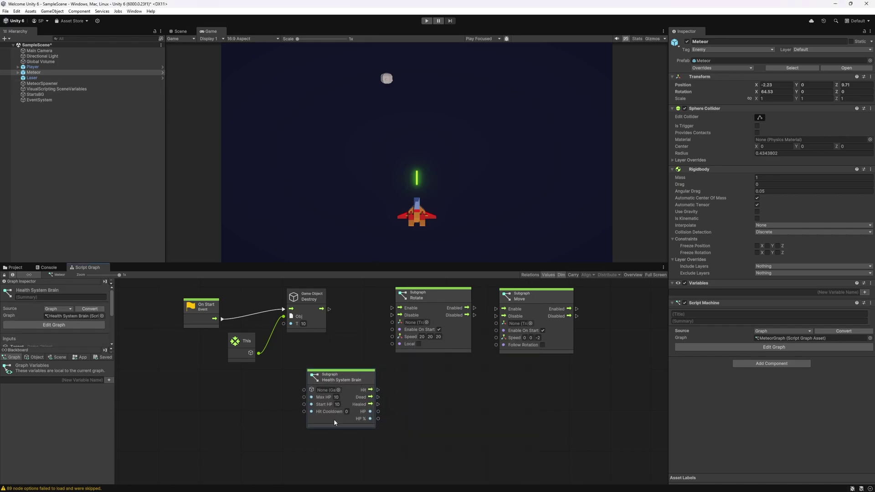
- Set both Max HP and Start HP to 4 on the Health System Brain node
click(336, 397)
text(4)
click(338, 405)
text(4)
click(396, 400)
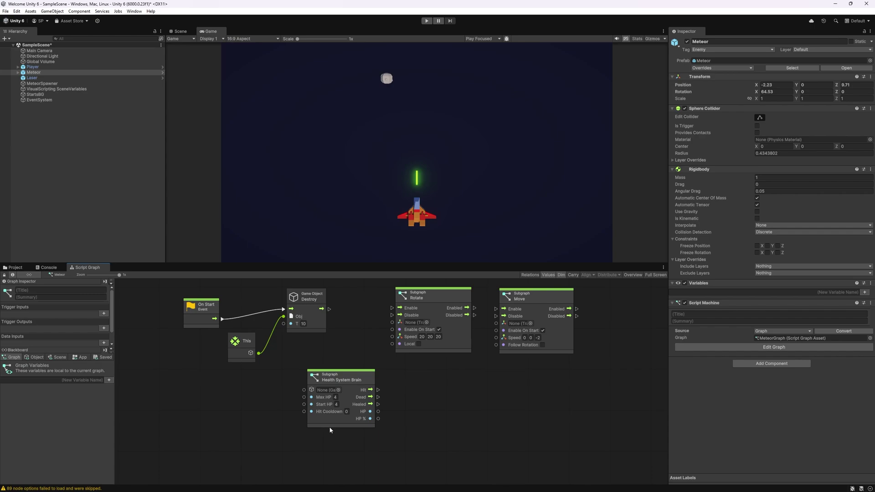
- Connect the Health System Brain's Dead output to a new Spawn node with Explosion as its asset
drag(353, 388, 325, 393)
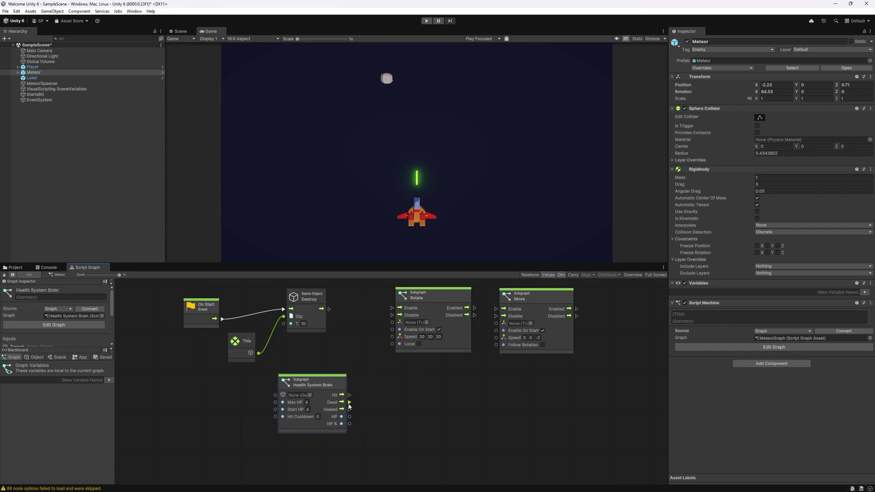
drag(351, 404, 392, 407)
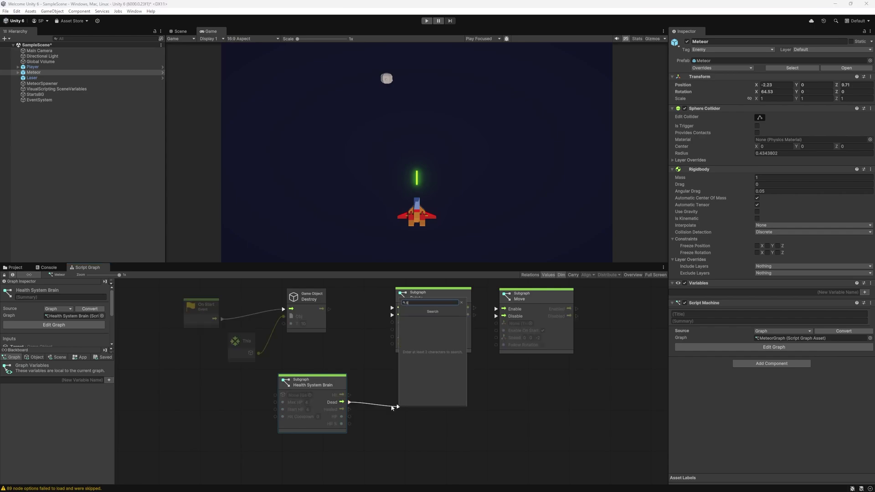
text(sp)
key(Return)
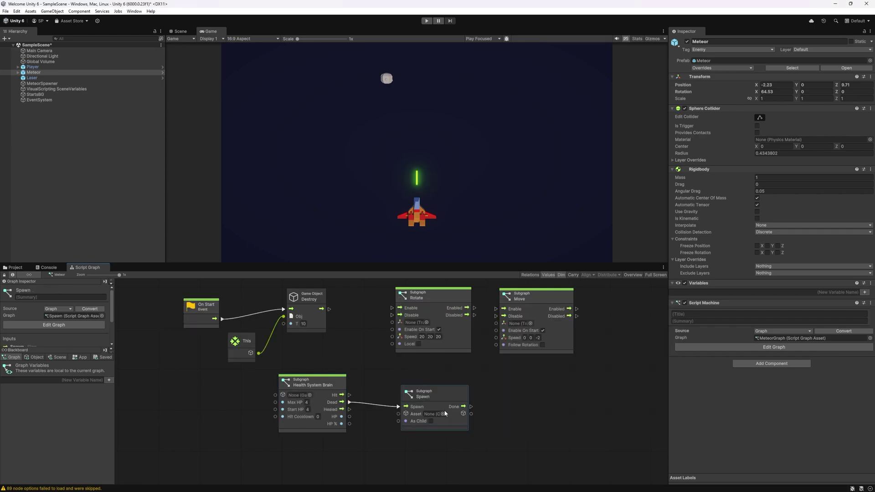
click(443, 414)
text(ex)
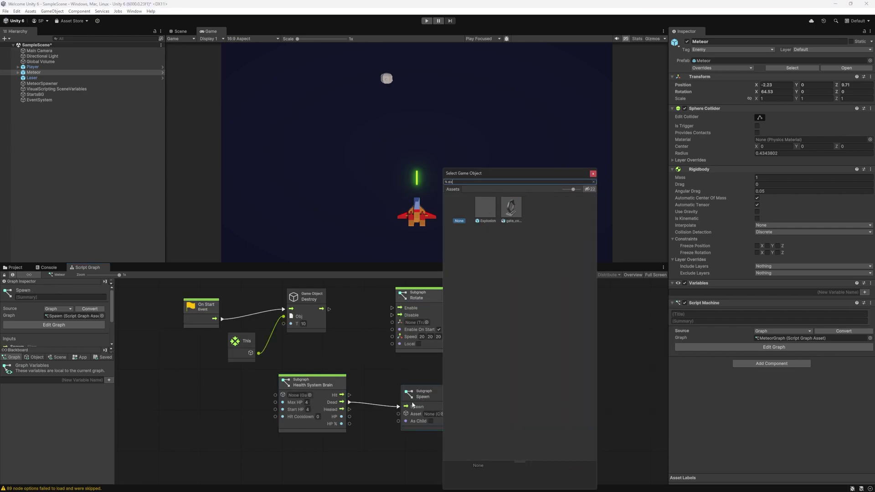
double_click(485, 207)
- Connect the Spawn node's Done output to a new Add Score node
drag(479, 407, 512, 401)
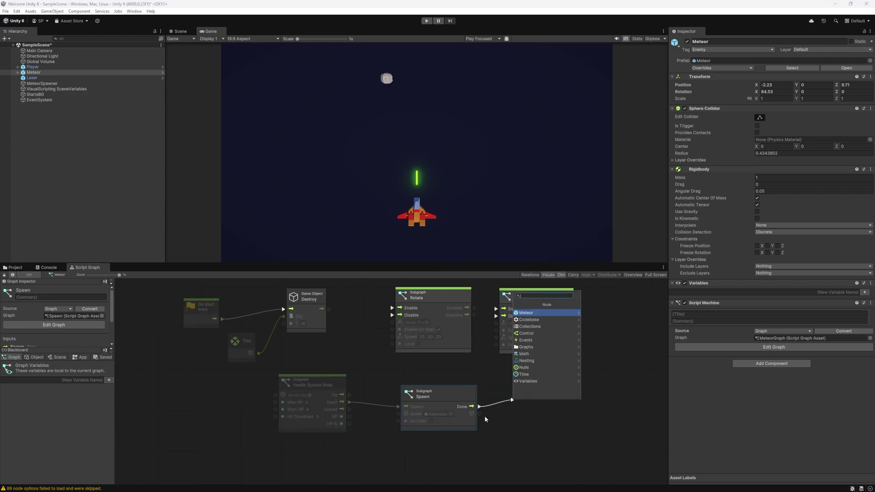
text(add sc)
key(Return)
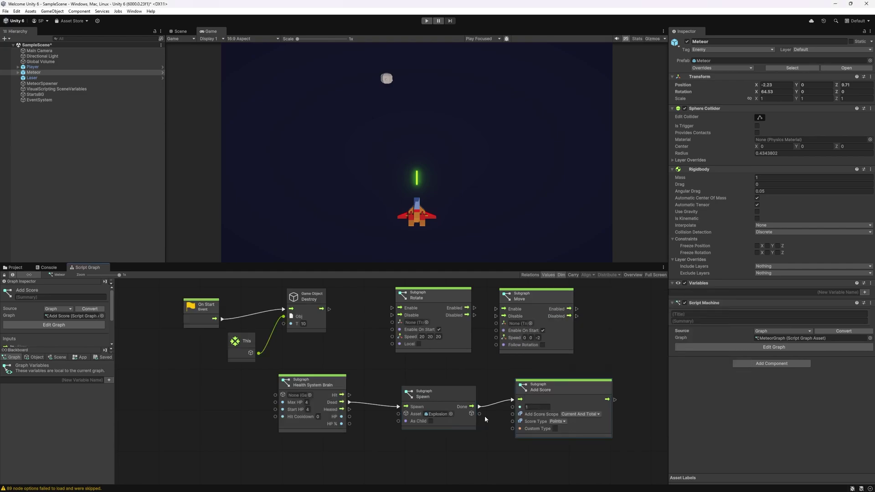
- Set the Add Score amount to 5 and its scope to Current, keeping Points as the score type
click(531, 408)
key(Return)
click(556, 421)
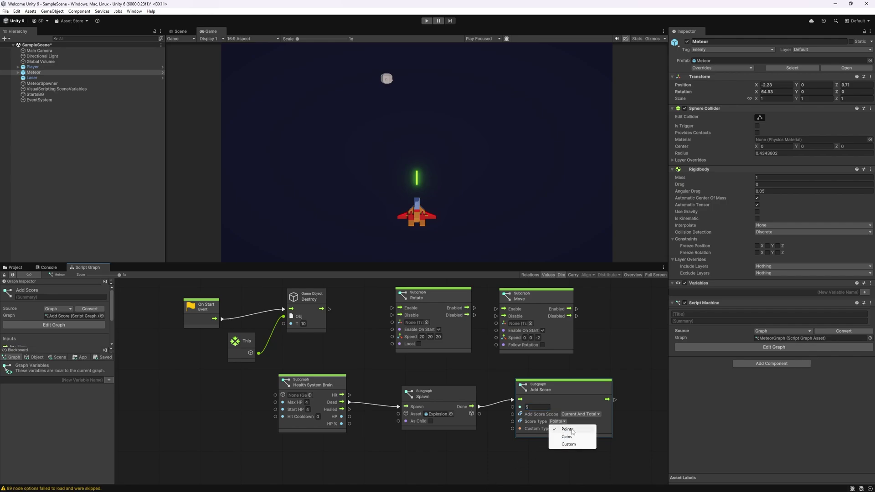
click(604, 426)
click(582, 414)
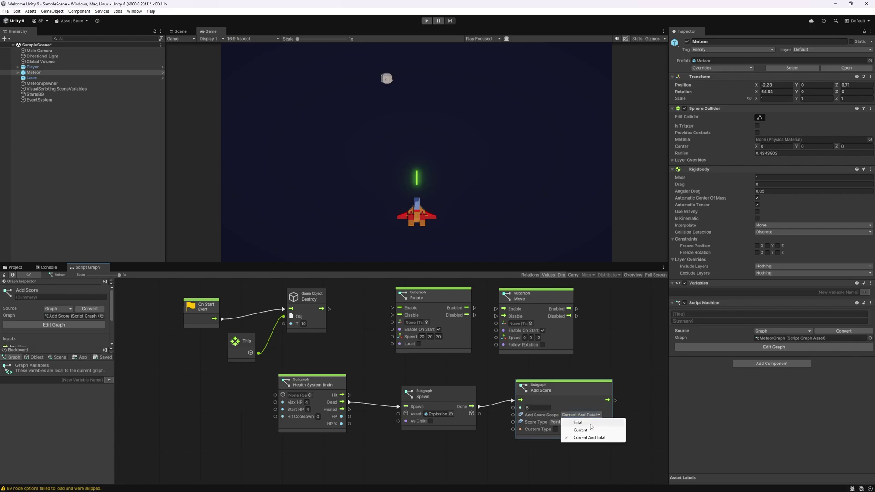
click(588, 430)
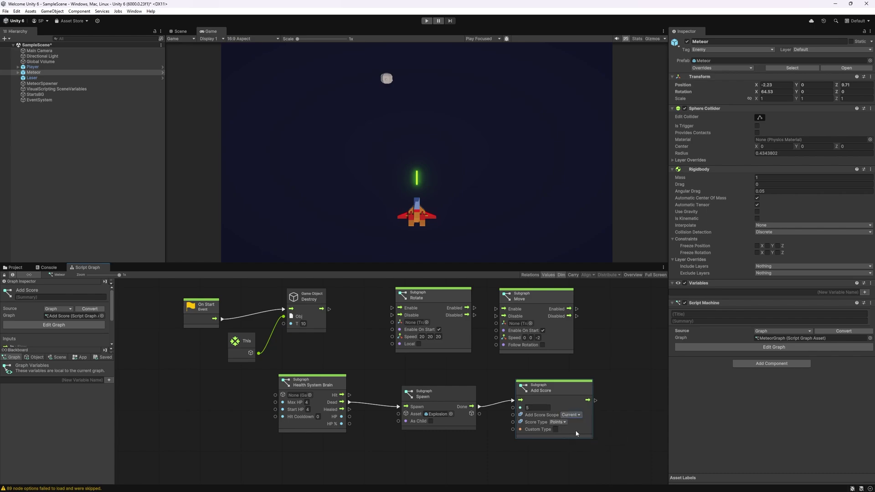
- Connect the Add Score node's output to a new Game Object Destroy node with a This node as its object
drag(595, 400, 624, 400)
text(gam des)
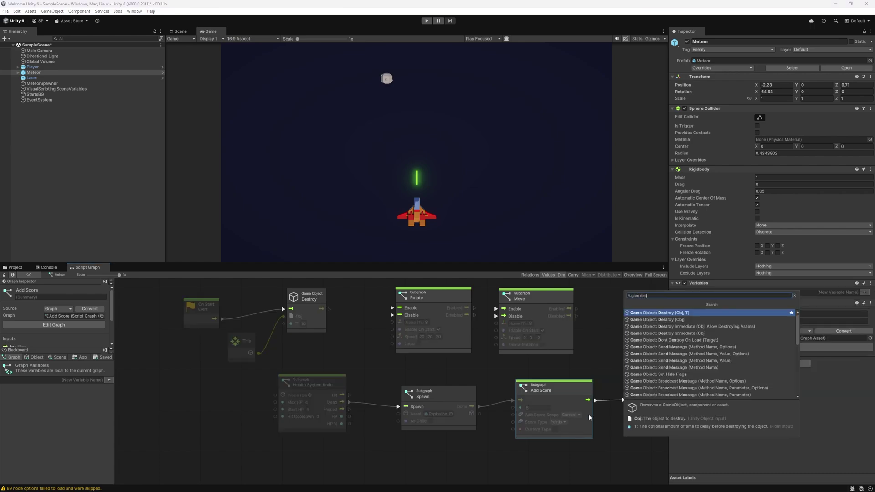
key(Return)
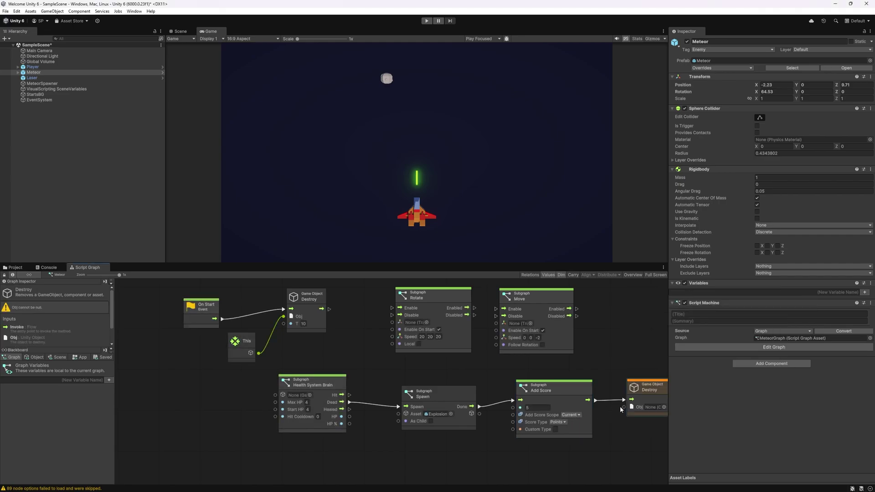
drag(624, 407, 616, 454)
text(this)
key(Return)
- Connect the Health System Brain's Hit output to a new Color Animation node
middle_drag(474, 439, 448, 369)
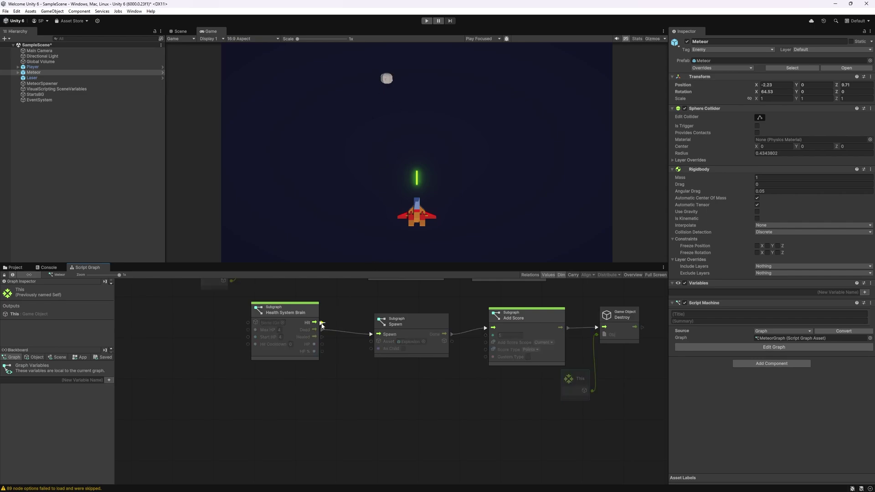
drag(322, 323, 346, 392)
text(cor)
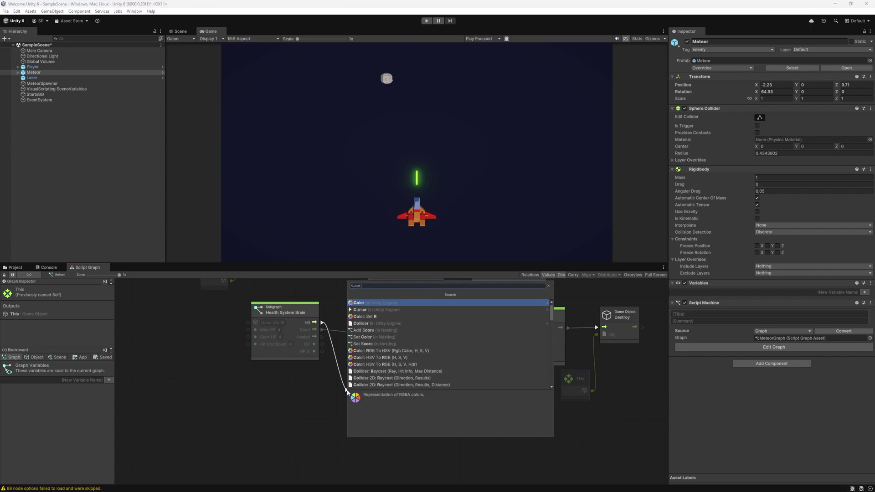
text( an)
key(Return)
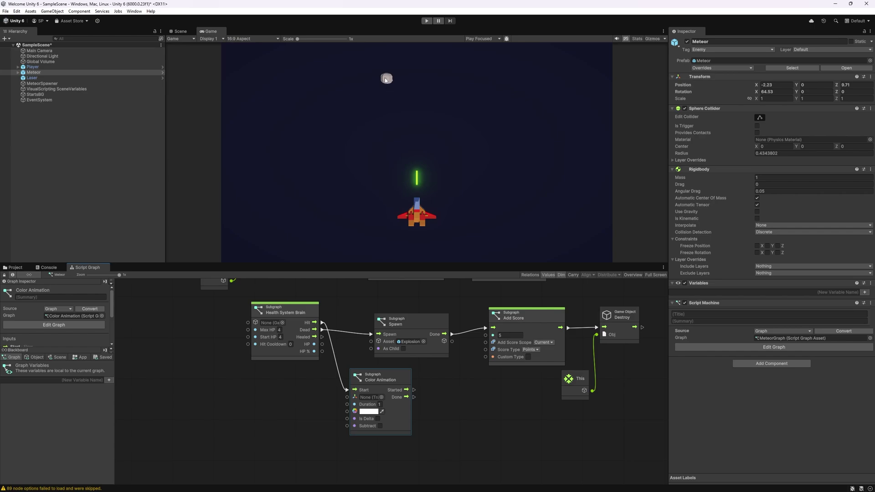
- Enable Is Delta on the Color Animation node and set its color to dark red 1F0000
click(377, 419)
click(368, 412)
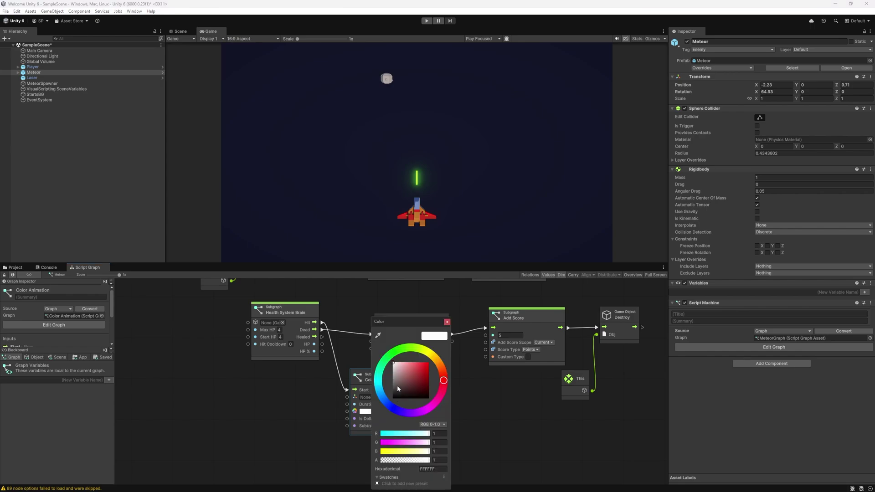
click(429, 392)
drag(389, 436, 385, 436)
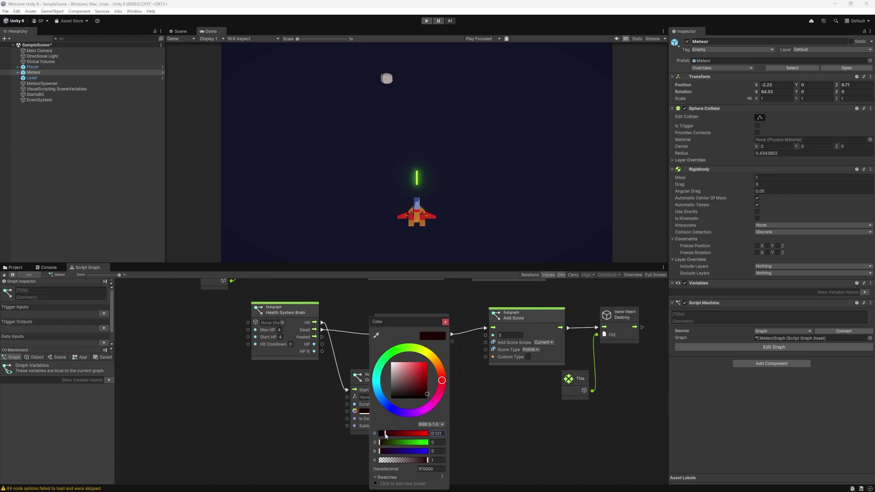
click(360, 432)
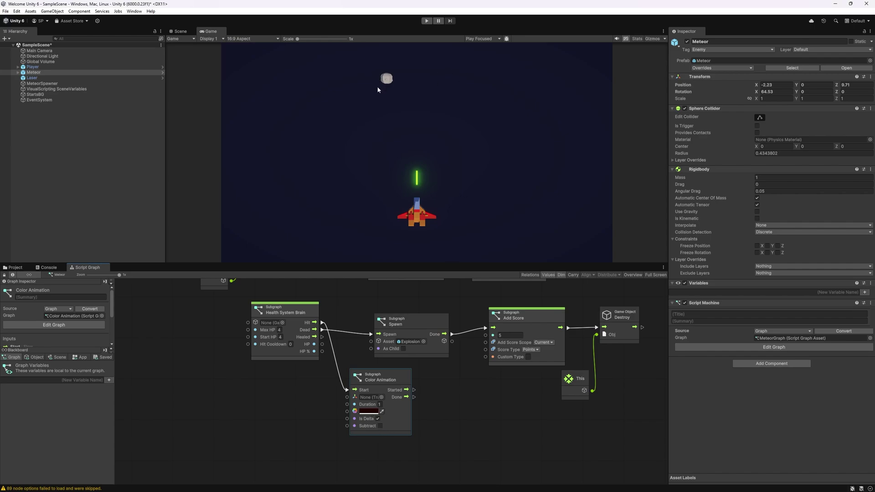
- Set the Color Animation node to subtract a dark cyan color over a duration of 0.1
click(368, 411)
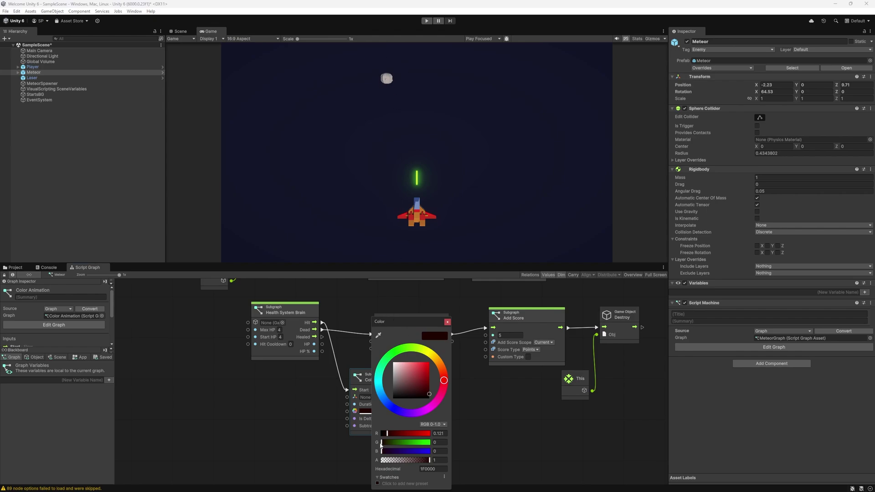
mouse_move(381, 444)
mouse_down()
mouse_move(395, 442)
mouse_move(385, 451)
mouse_move(377, 436)
mouse_move(386, 453)
mouse_up()
click(363, 441)
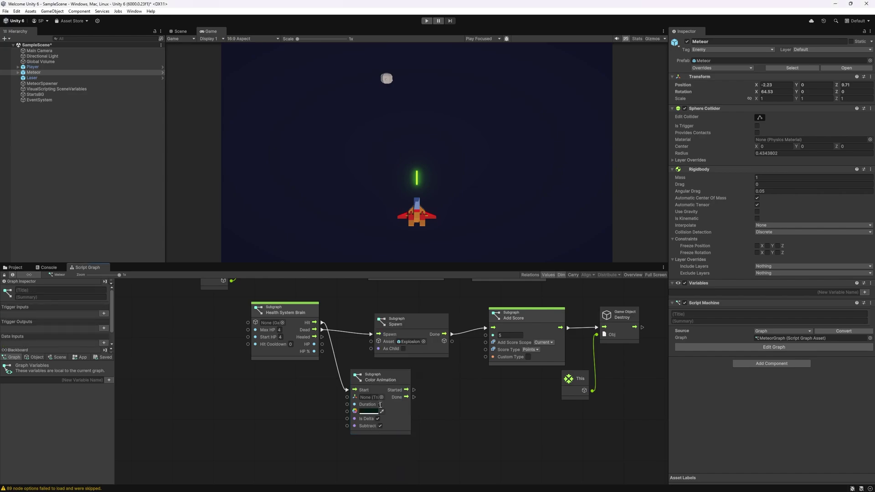
text(0.1)
click(393, 423)
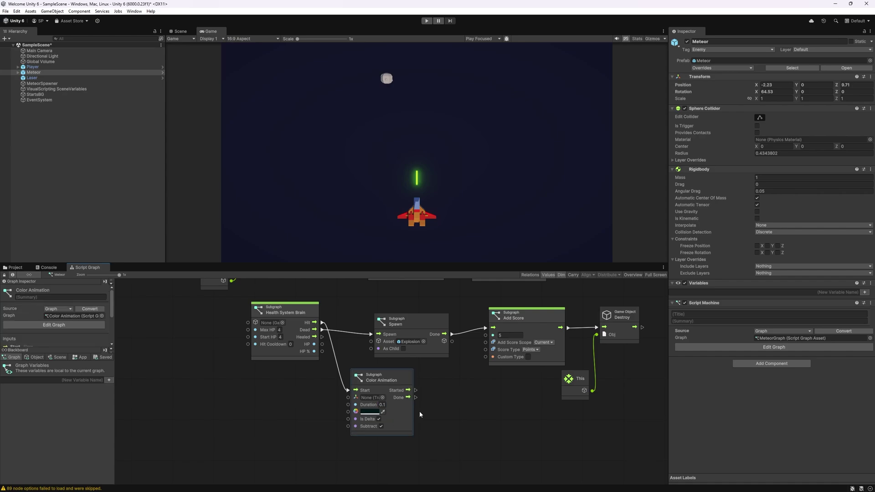
click(447, 421)
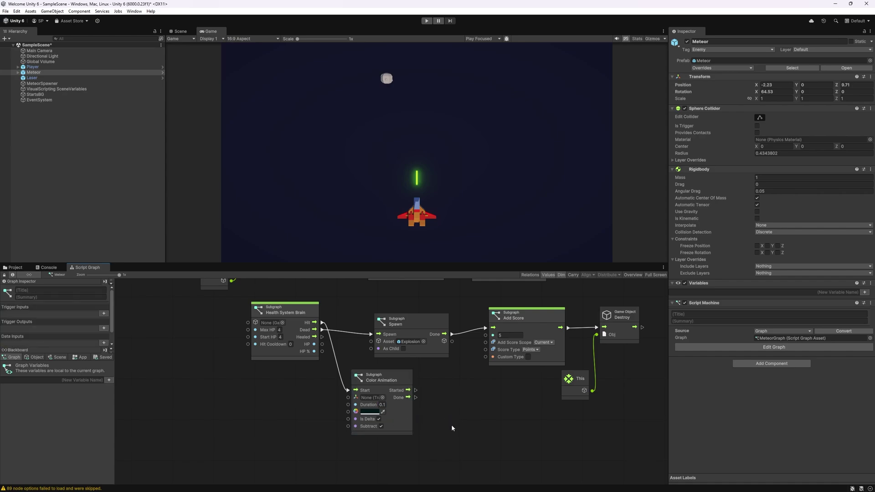
- In the Laser's graph, connect the If Collide node's Enter output to a new Health System Hit node
scroll(456, 406, right, 1)
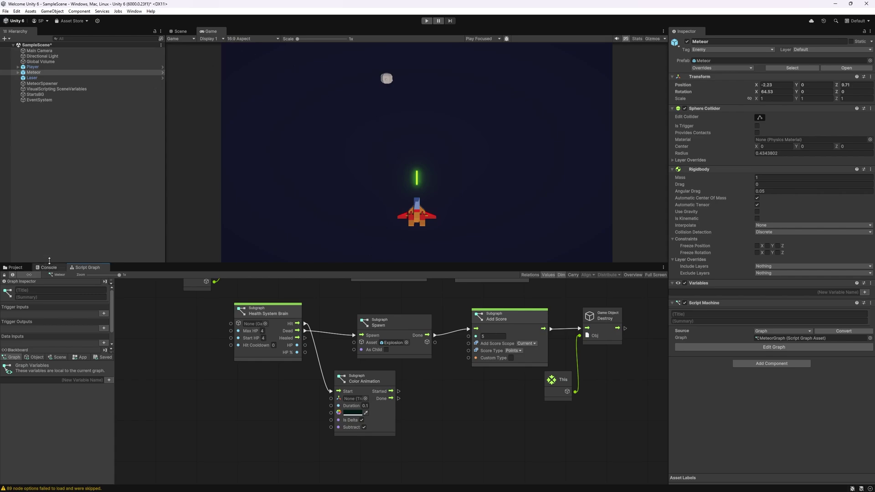
click(40, 80)
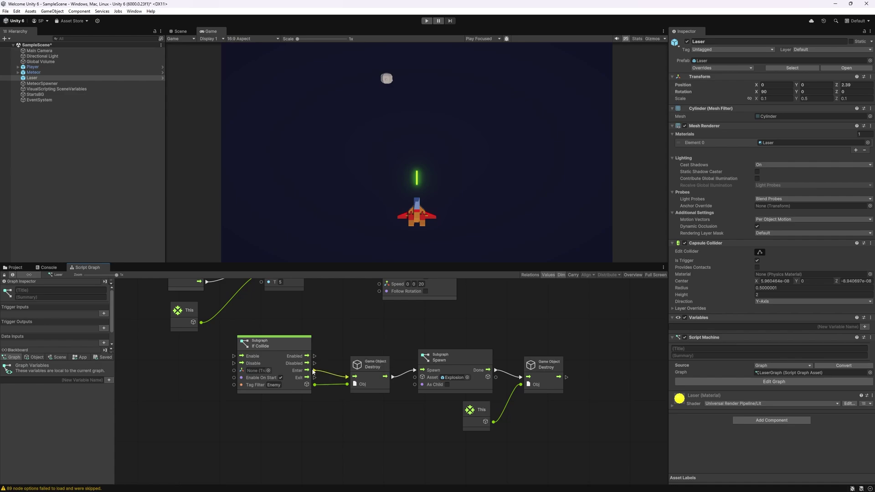
drag(313, 372, 347, 413)
text(health)
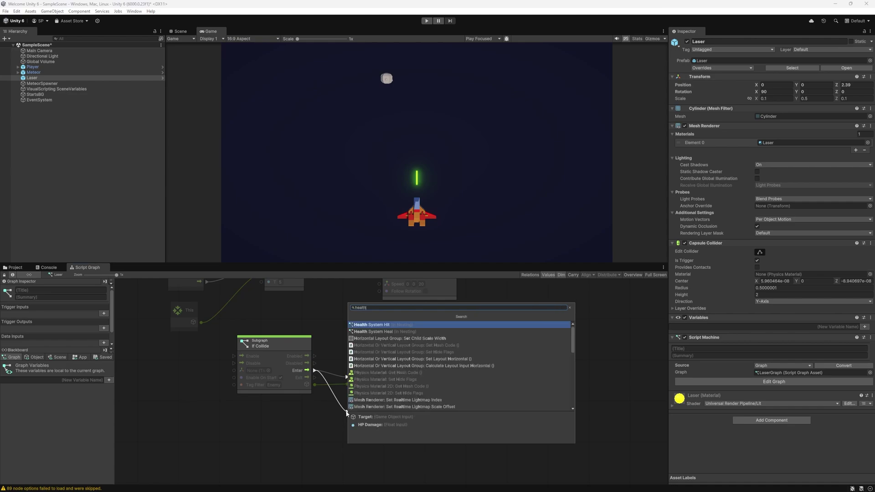
key(Return)
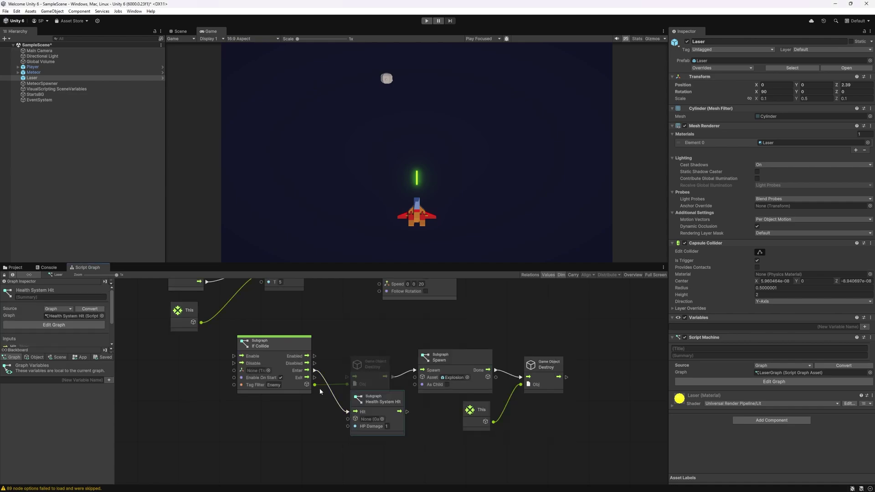
- Replace the first Destroy node with Health System Hit, wiring it to the collided object and to the Spawn node
mouse_move(314, 385)
mouse_down()
mouse_move(340, 417)
mouse_move(372, 433)
mouse_move(399, 421)
mouse_move(415, 372)
mouse_up()
click(379, 364)
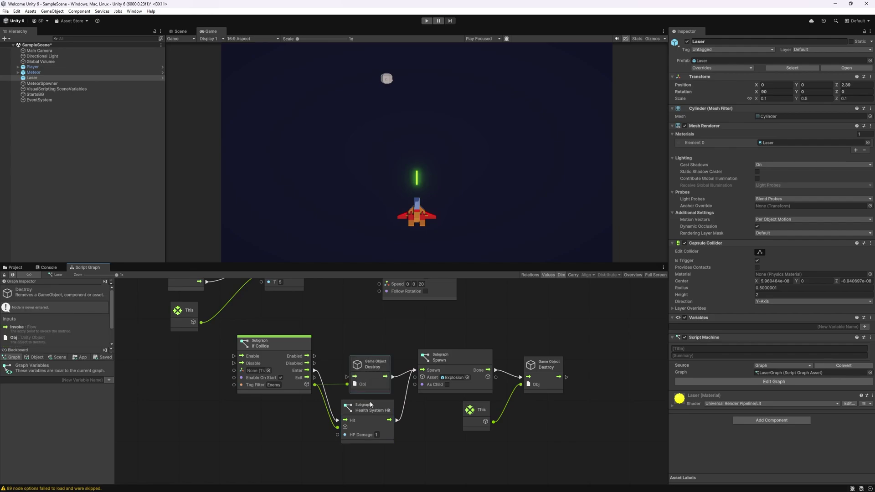
key(Delete)
drag(370, 401, 371, 352)
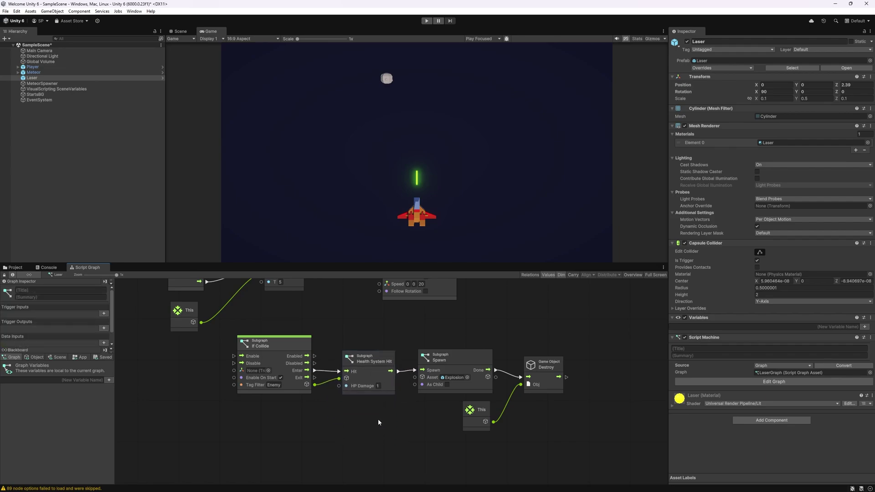
- Run the game, fly the ship and shoot meteors to test the laser damage and hit color, and stop it
click(427, 21)
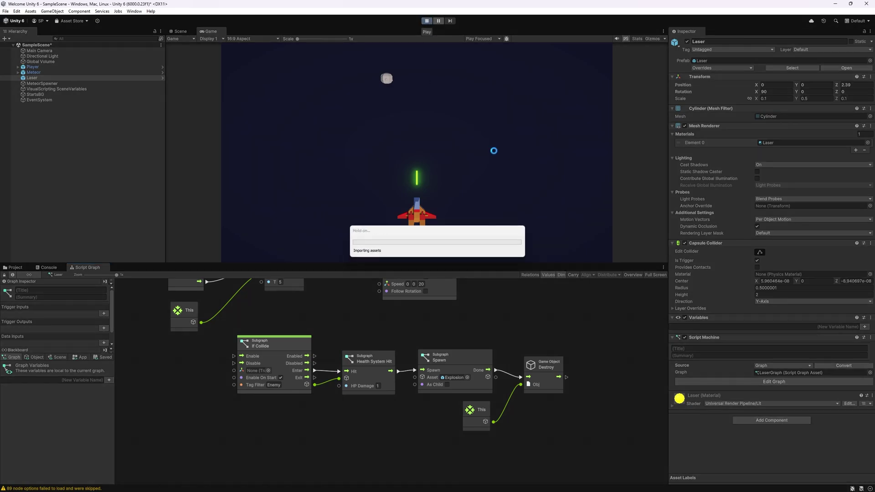
key(d)
key(s)
key(a)
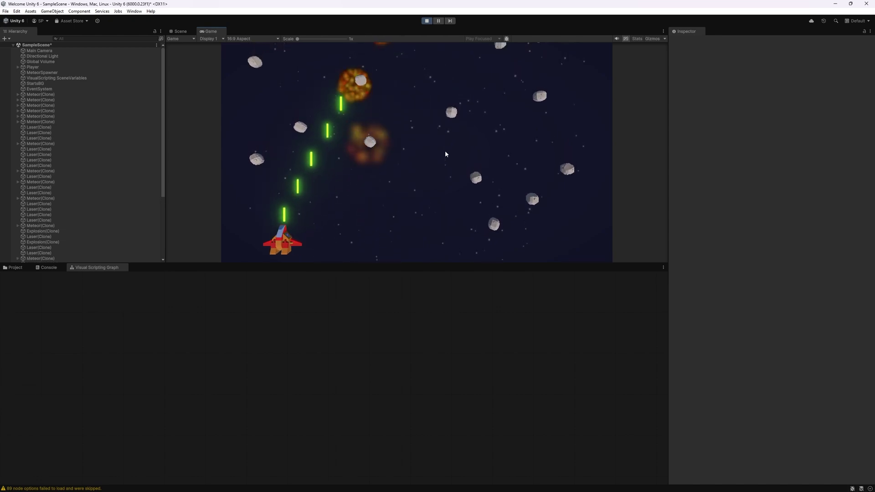
key(Right)
key(Left)
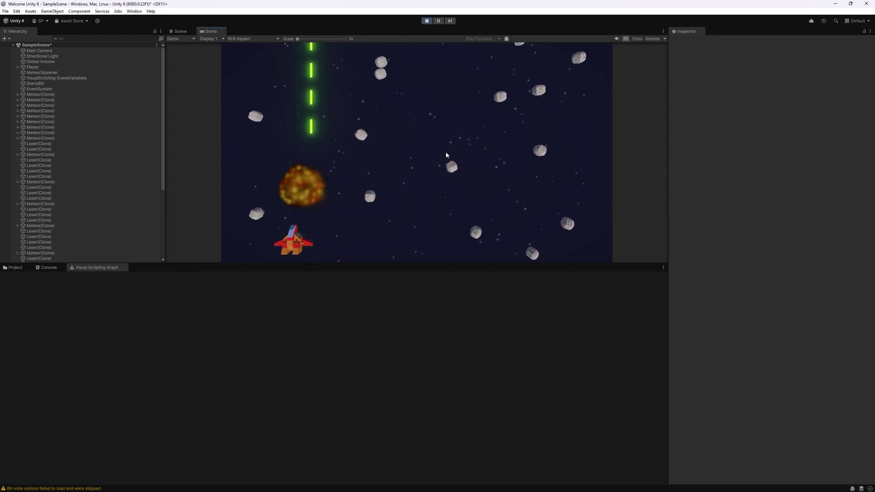
key(Right)
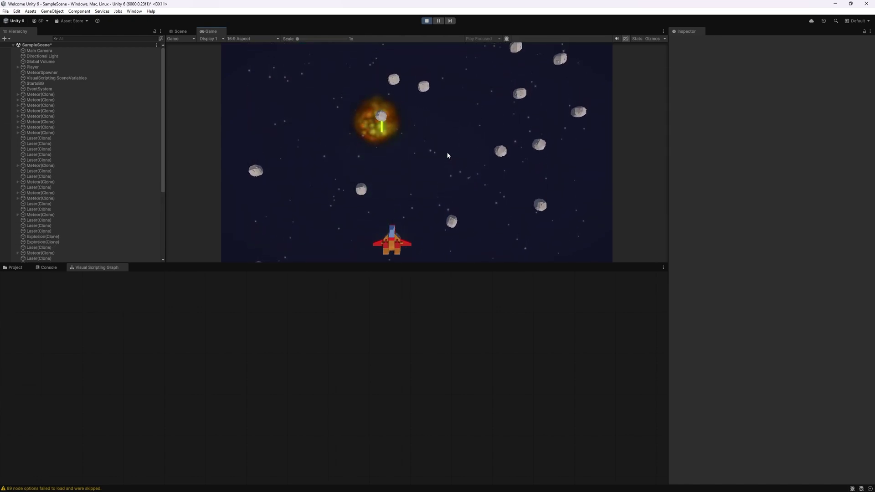
key(Right)
key(space)
key(Up)
key(space)
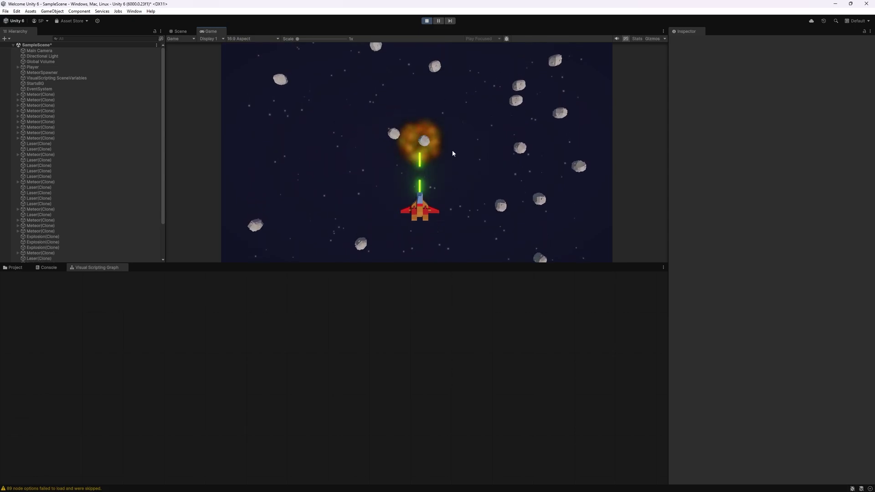
key(Left)
key(Right)
key(Left)
key(Right)
key(Left)
click(427, 21)
- Compare the components of the Meteor object and its child meteor_detailed to find which one holds the Mesh Renderer
click(34, 72)
click(17, 72)
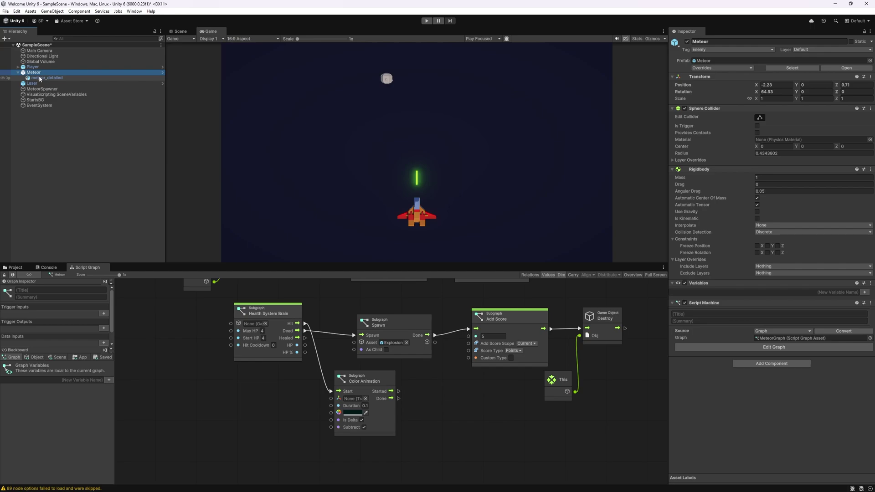
click(40, 78)
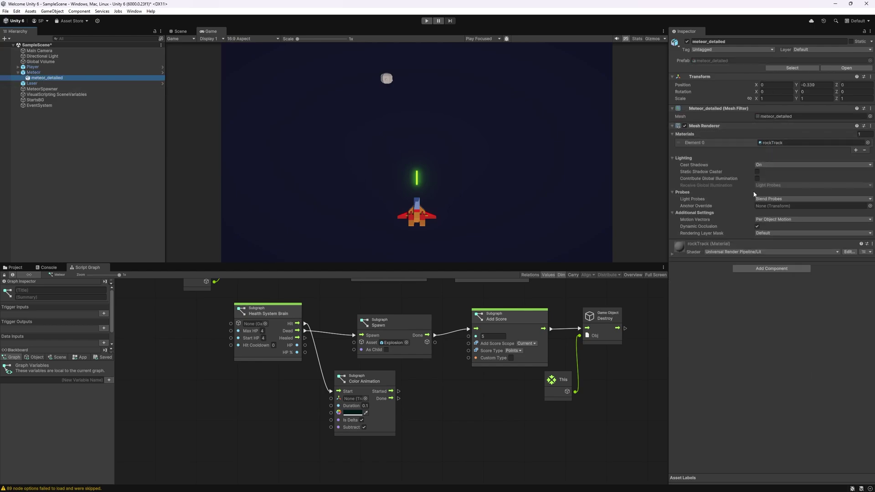
click(393, 383)
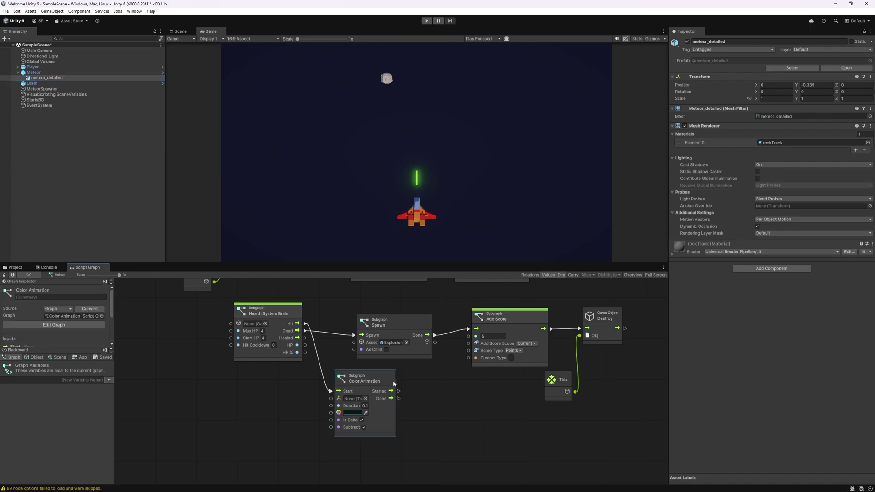
click(40, 73)
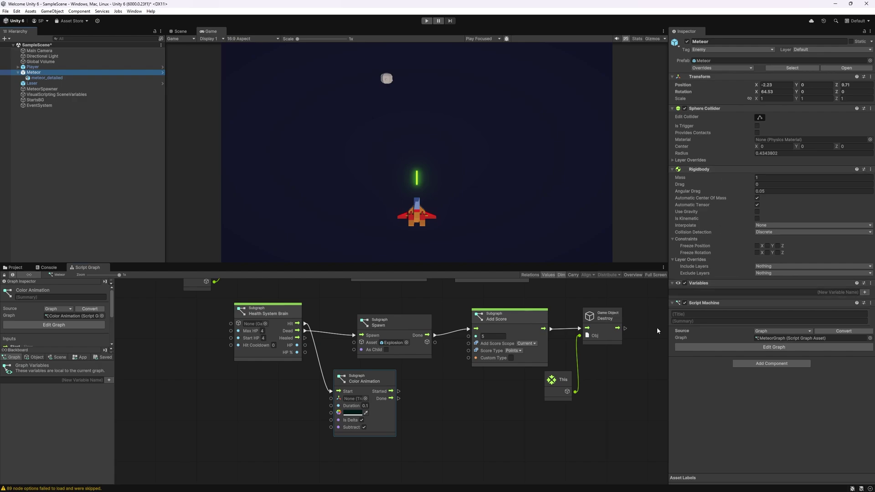
click(40, 78)
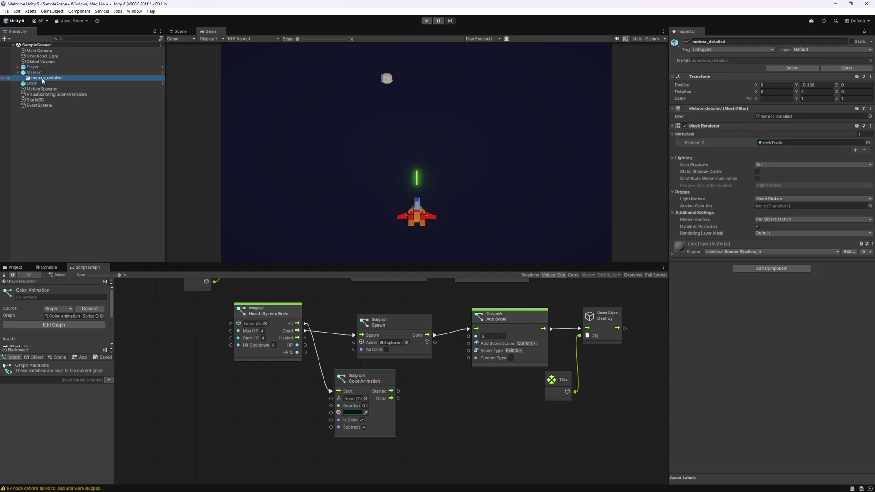
click(47, 80)
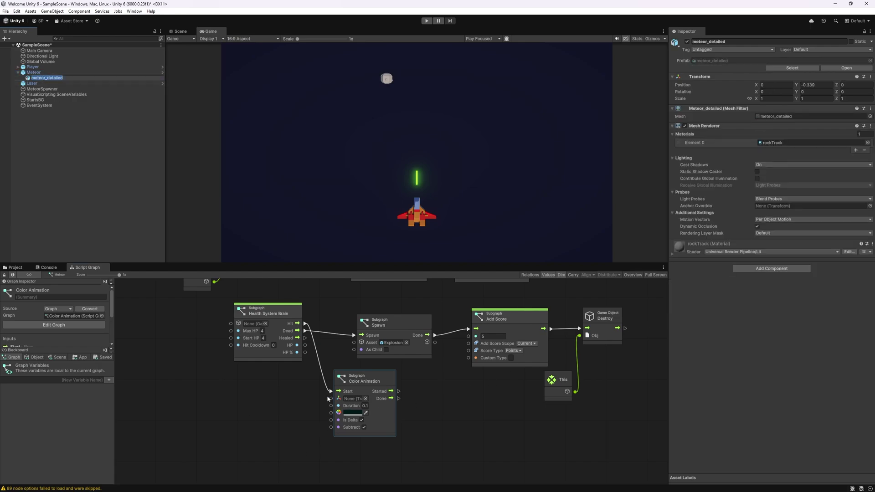
- Connect a new Transform Get Child node to the Color Animation node's target transform input in the Meteor graph
drag(332, 401, 269, 413)
text(get chi)
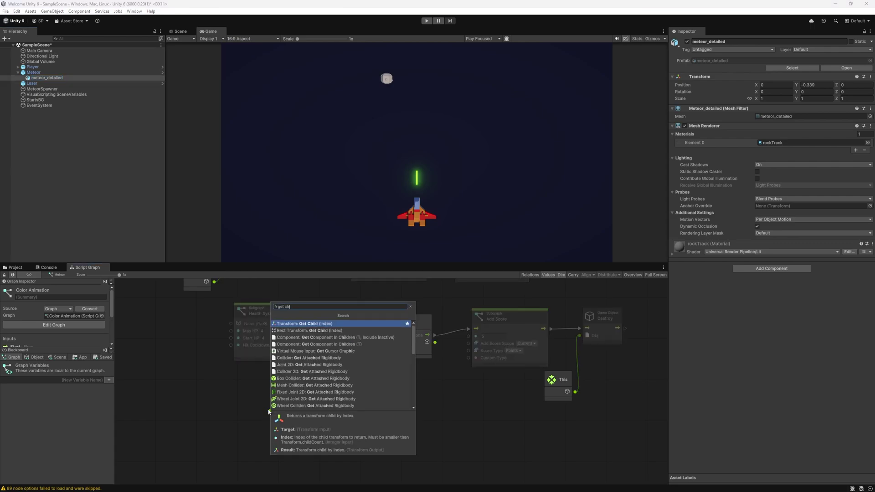
key(Return)
drag(253, 420, 270, 423)
click(317, 435)
- Run the game, fly the ship and shoot meteors to check the color animation on hit, and stop the game
click(425, 22)
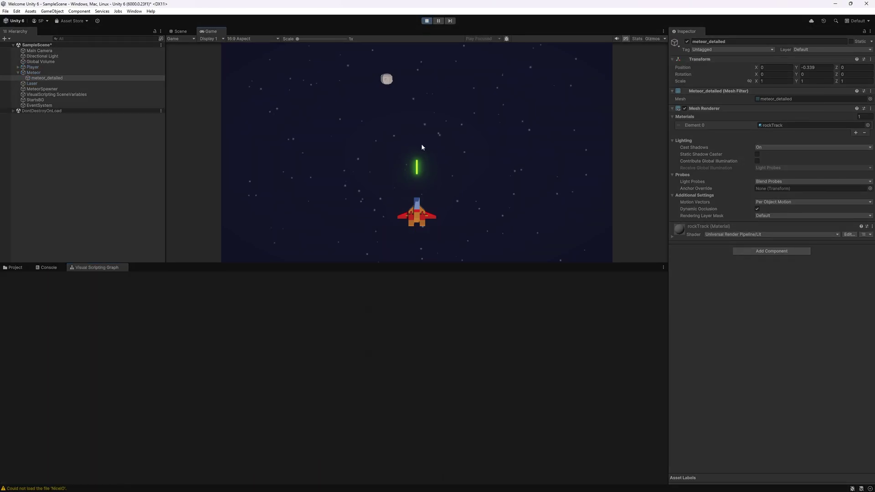
key(a)
key(space)
key(space)
key(space)
key(Right)
key(space)
key(Right)
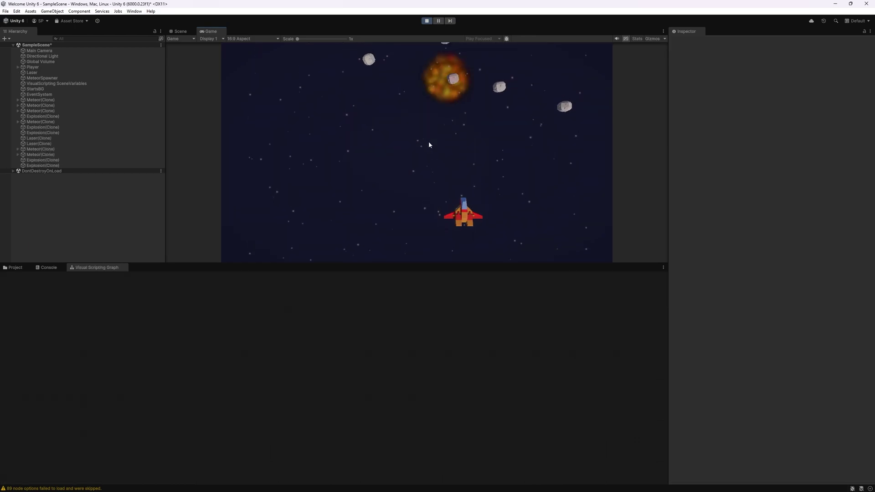
key(space)
key(space)
key(Left)
key(space)
key(space)
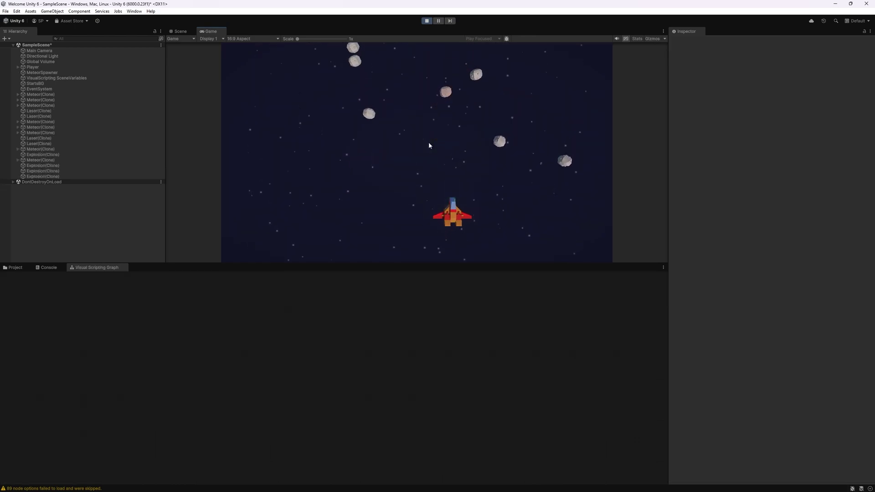
key(space)
key(space)
key(Left)
key(Left)
key(space)
key(space)
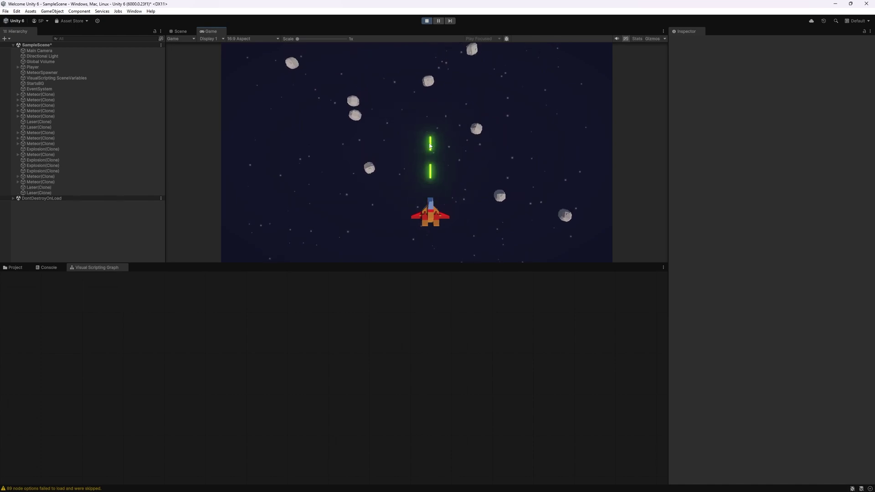
key(space)
key(space)
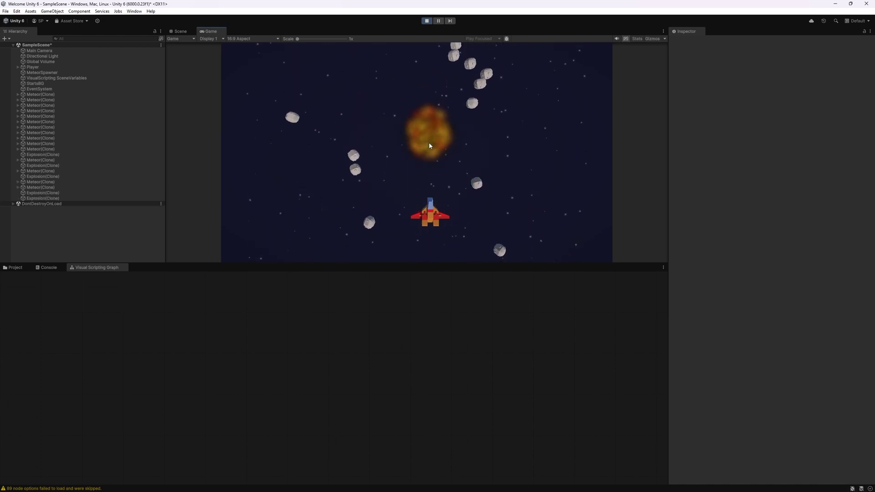
key(space)
key(Right)
key(space)
key(space)
key(space)
key(Right)
key(space)
key(space)
key(Left)
key(space)
key(space)
key(Left)
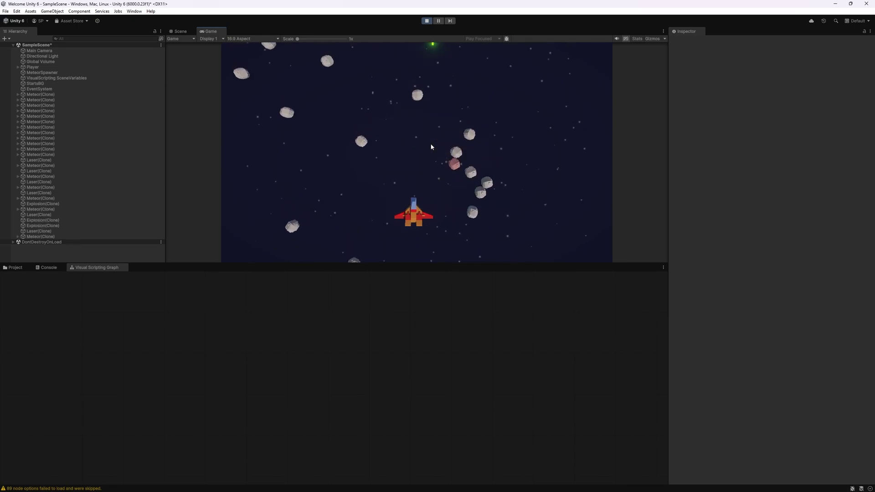
key(space)
key(space)
key(space)
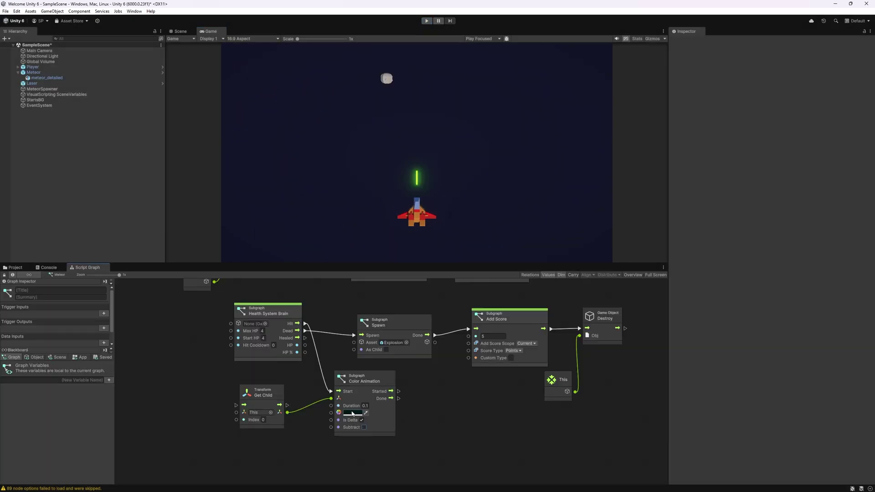
- Set the Color Animation node's color to dark red, hex 220000, in the Meteor graph
click(356, 413)
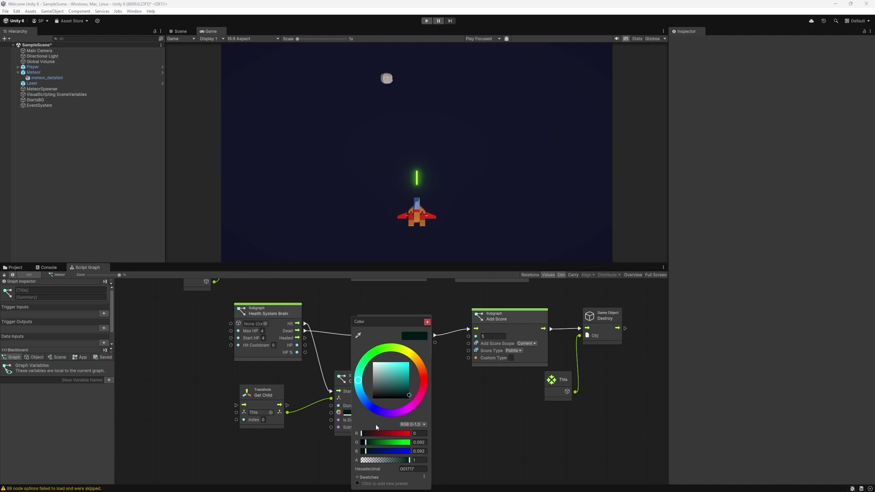
mouse_move(365, 444)
mouse_down()
mouse_move(344, 452)
mouse_move(368, 436)
mouse_up()
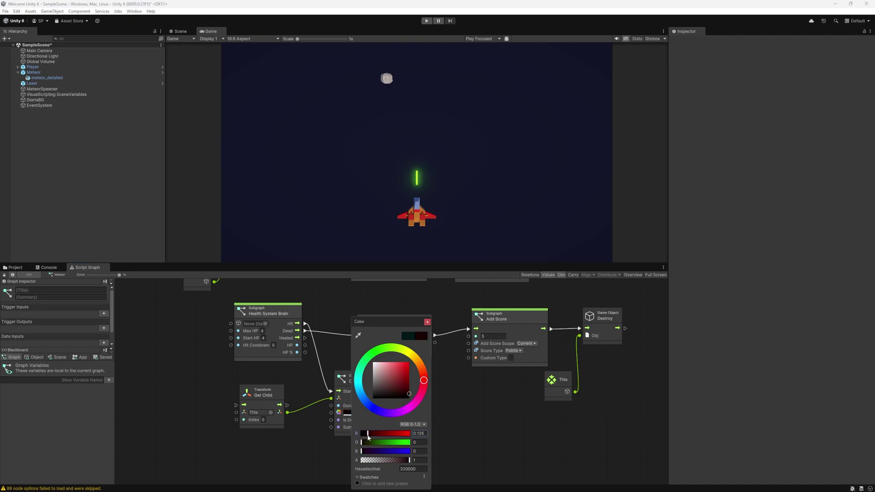
- Run the game, shoot meteors to test the dark red hit color, and stop the game
key(ctrl+p)
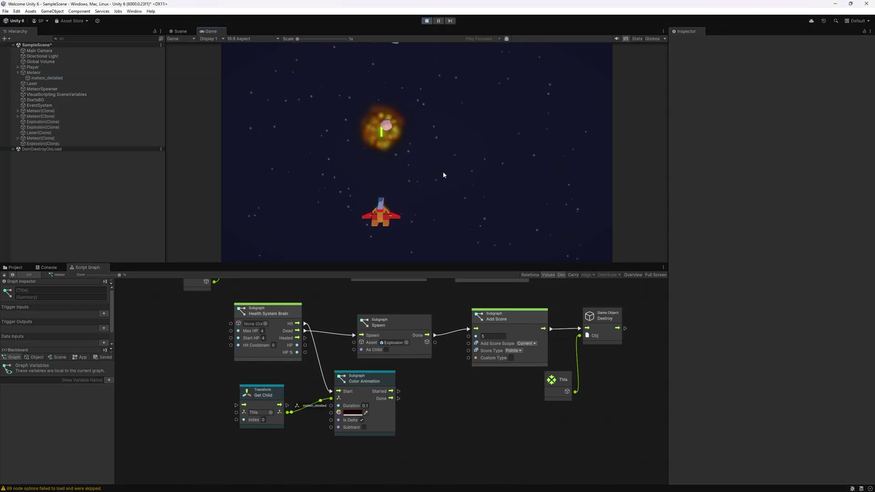
key(Right)
key(space)
key(space)
key(space)
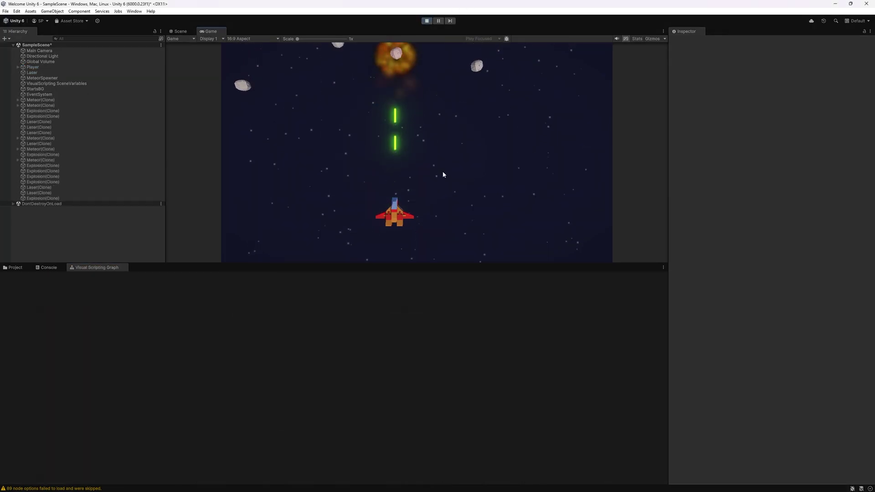
key(Left)
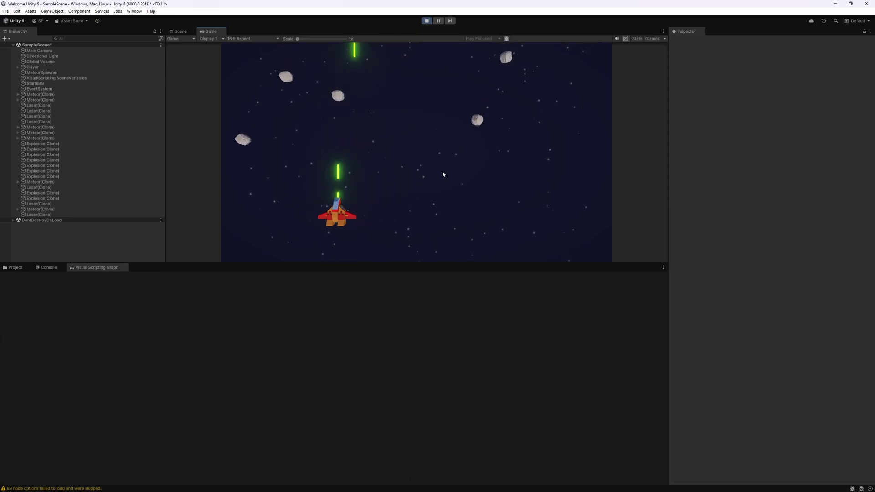
key(Left)
key(ctrl+p)
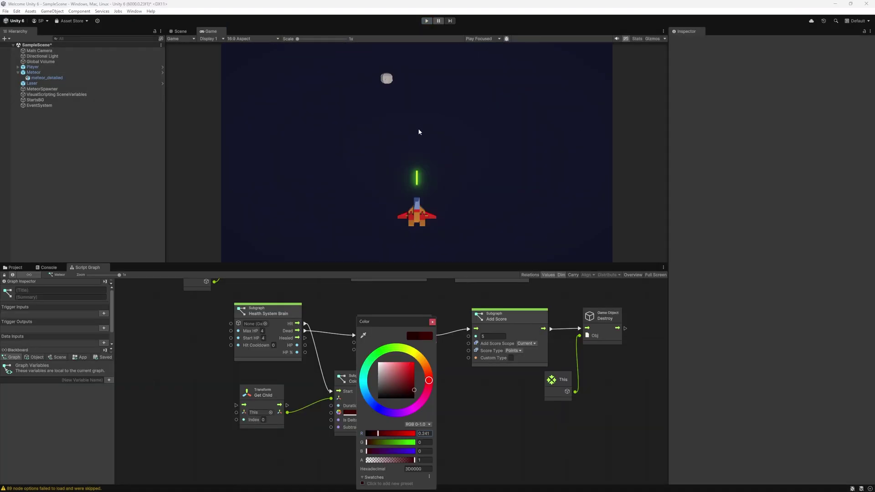
- Set the Color Animation node's color to a stronger red, hex 3D0000, and test it in a short game run
click(404, 150)
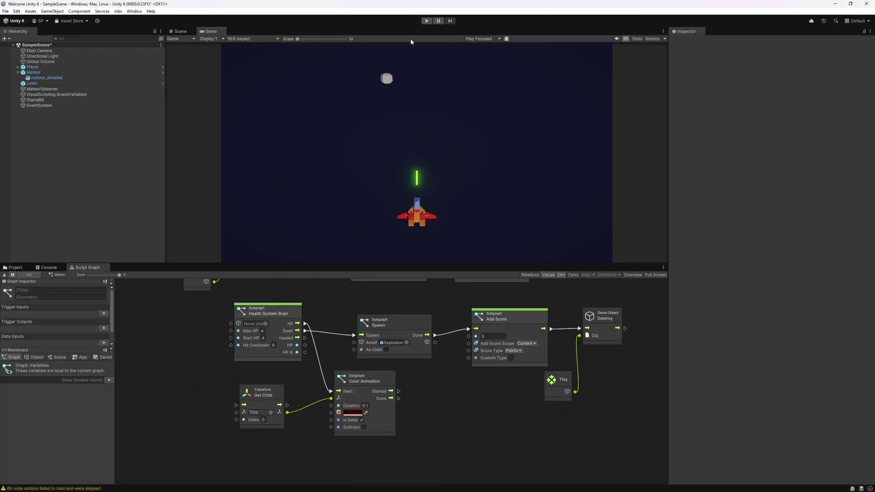
click(426, 21)
key(Left)
key(Left)
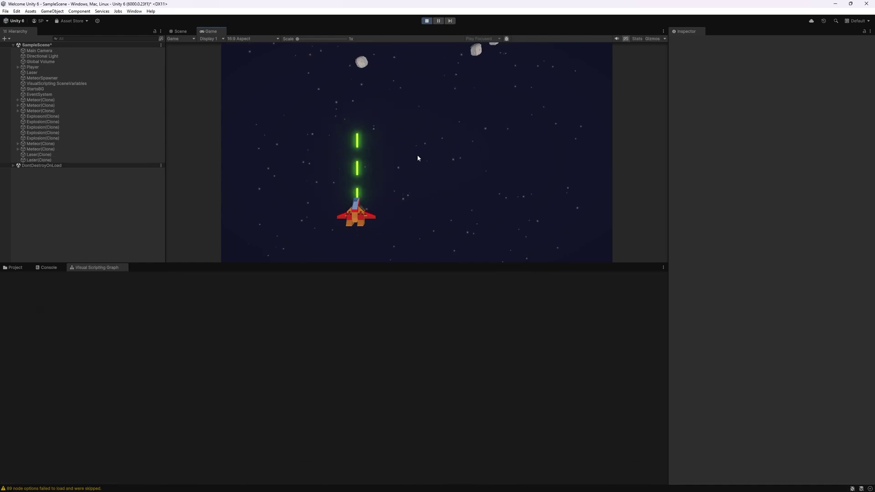
key(ctrl+p)
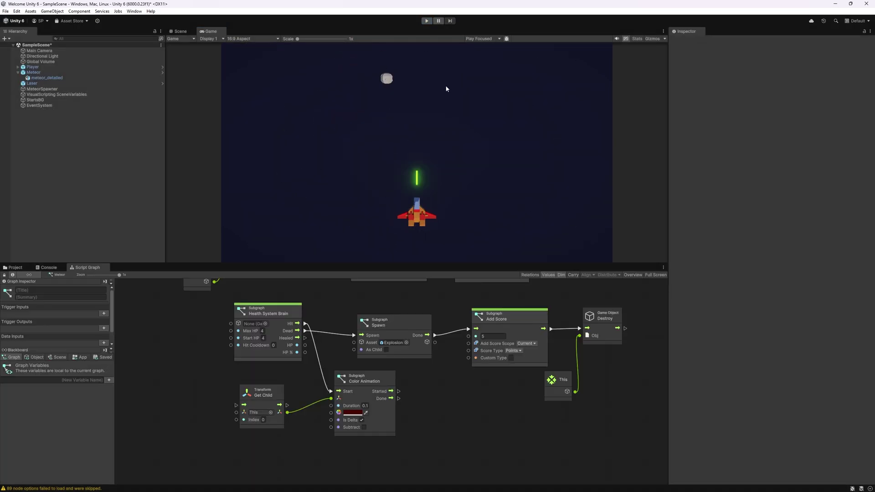
- Add a UI Text - TextMeshPro object to the scene
click(536, 325)
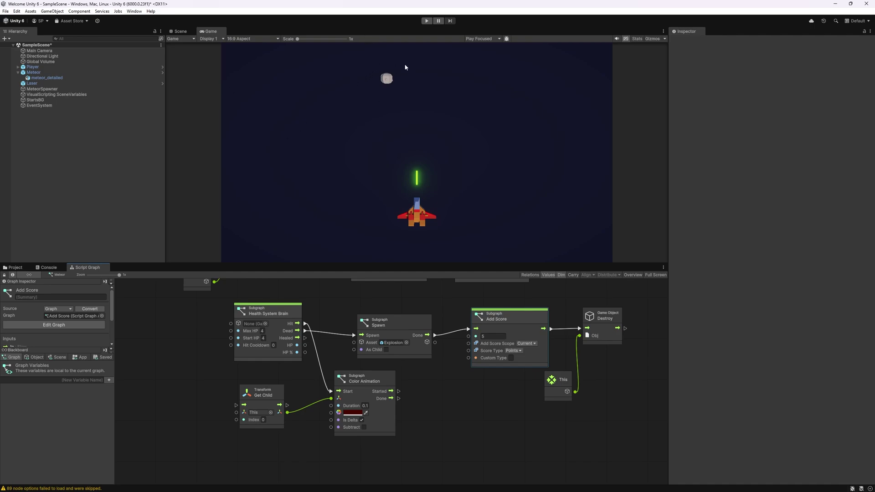
right_click(40, 118)
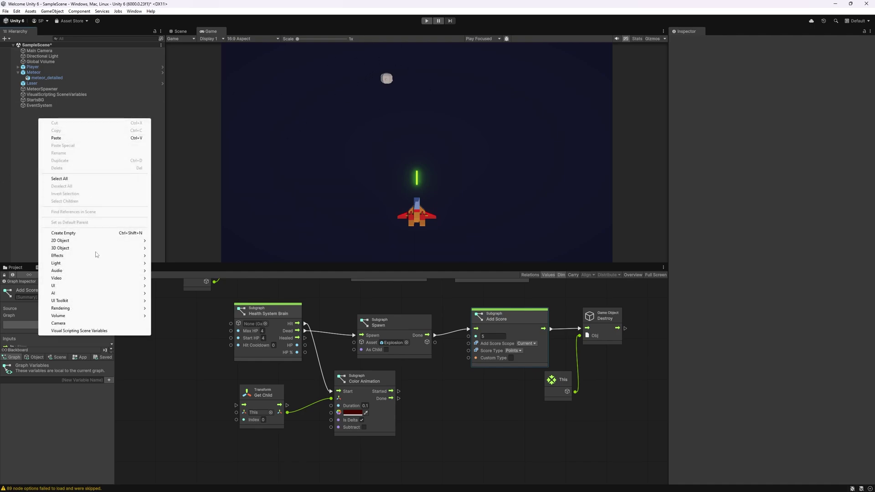
mouse_move(124, 246)
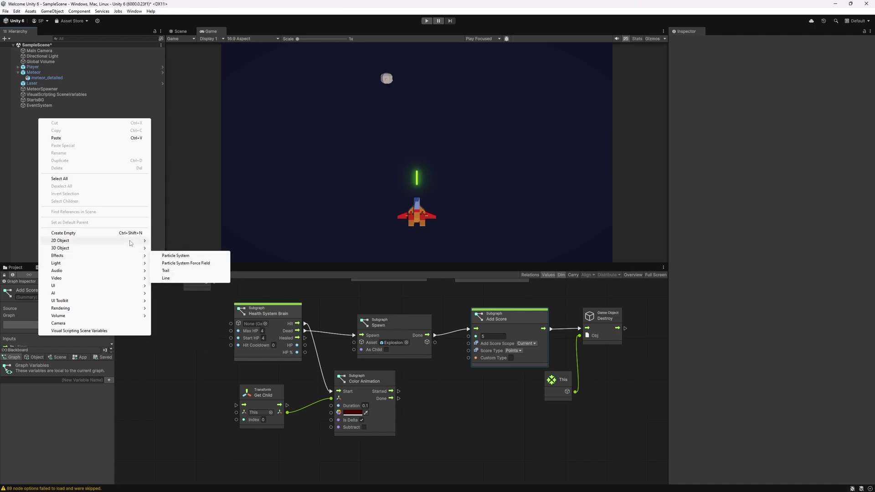
mouse_move(132, 286)
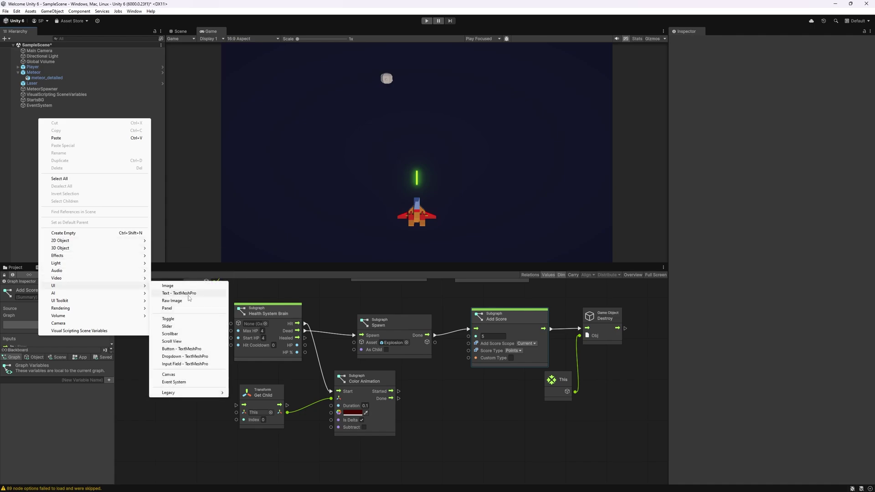
click(190, 296)
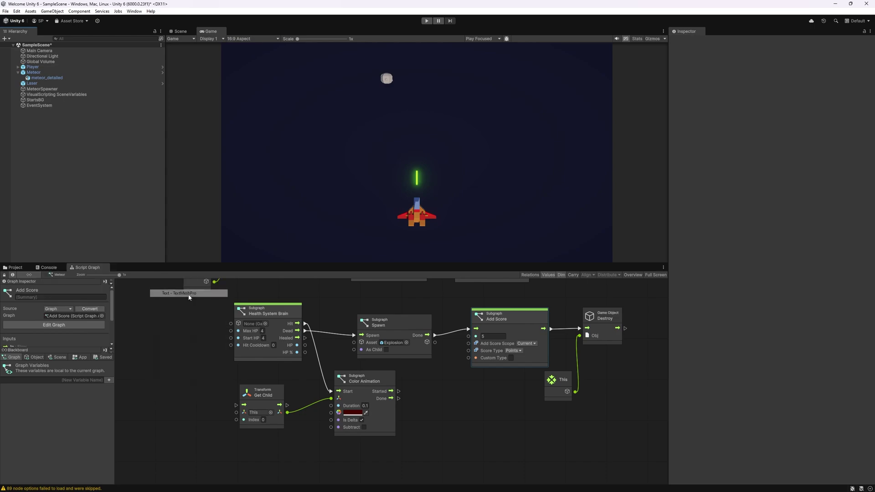
click(99, 199)
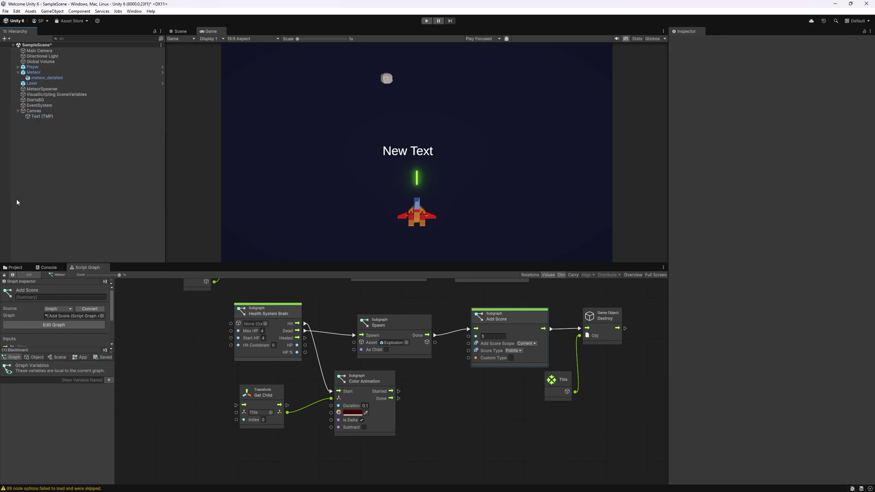
- Create an empty parent for the new Text (TMP) object and name it Score
right_click(54, 118)
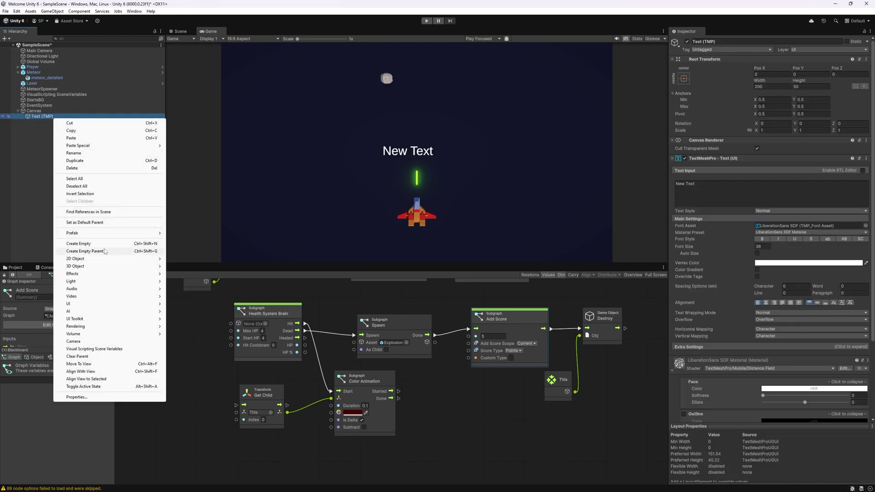
click(84, 251)
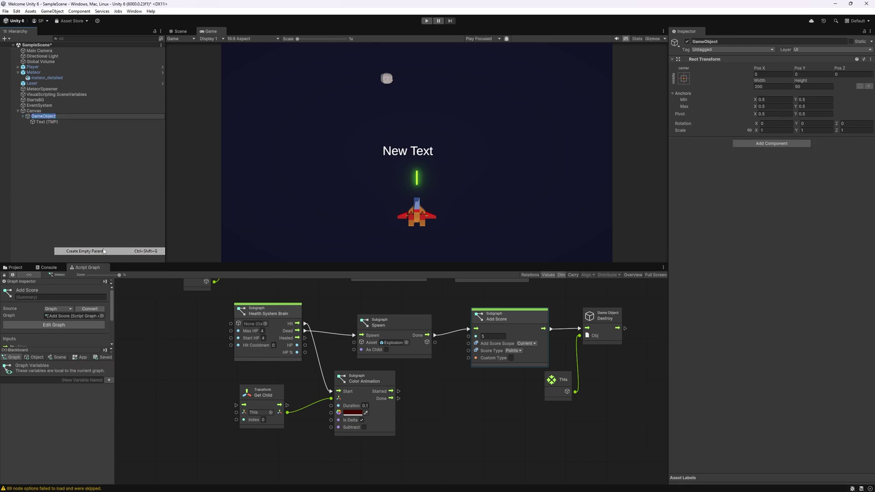
text(Score)
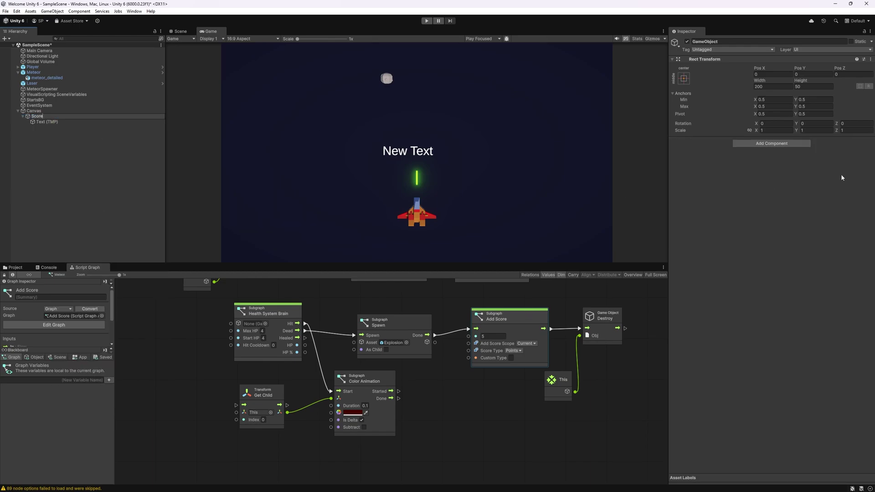
key(Return)
- Add a Horizontal Layout Group component to the Score object and duplicate its Text (TMP) child
click(771, 144)
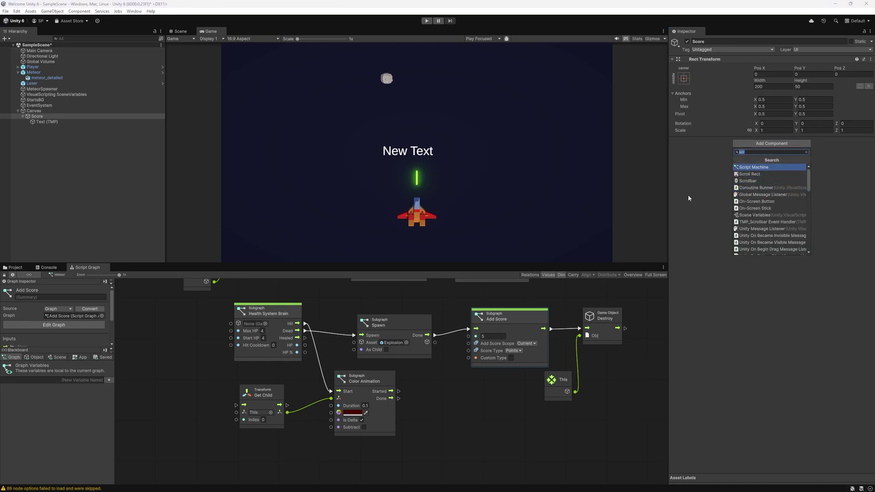
text(horizontal)
key(Return)
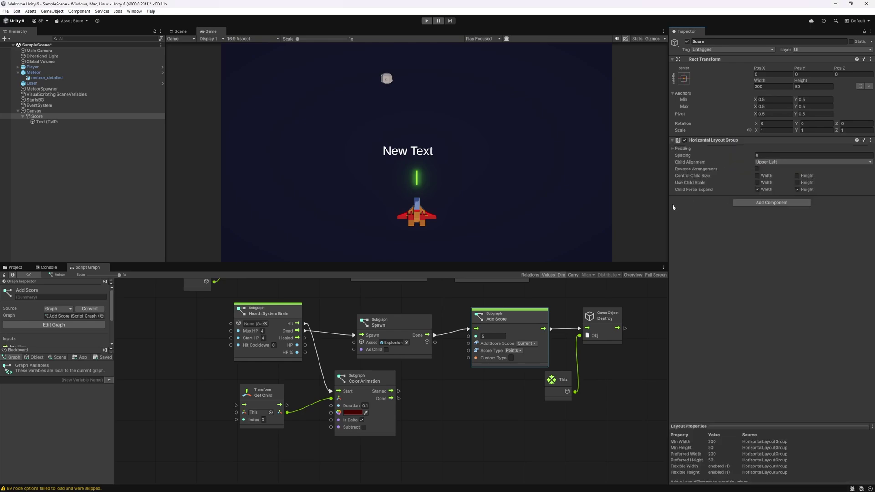
click(45, 122)
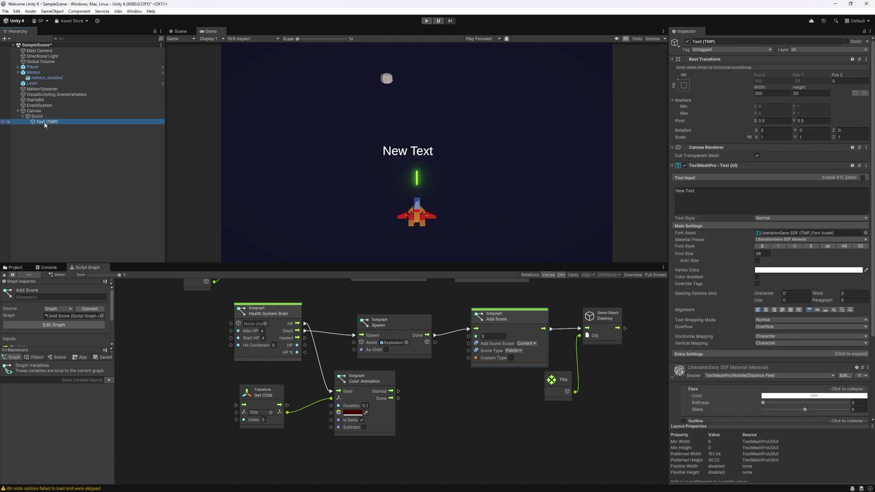
key(ctrl+d)
- On Score's Horizontal Layout Group, disable Child Force Expand width, enable Use Child Scale width and set Child Alignment to Upper Center
click(37, 117)
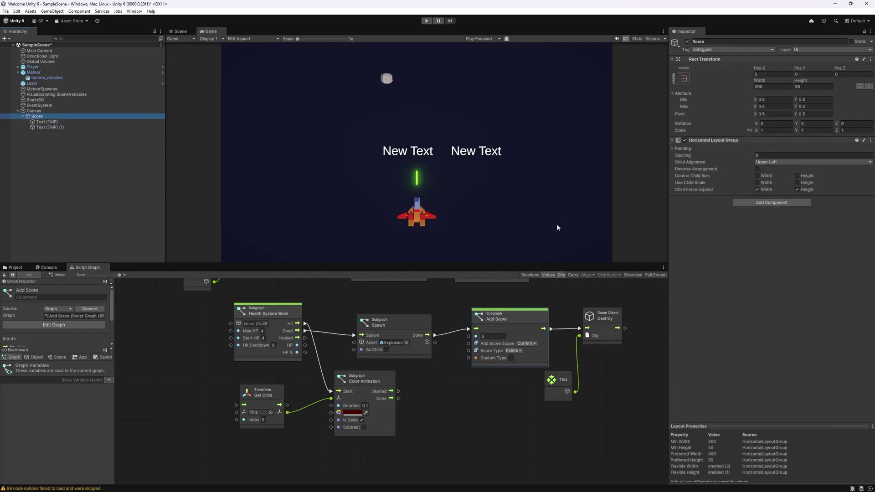
click(757, 189)
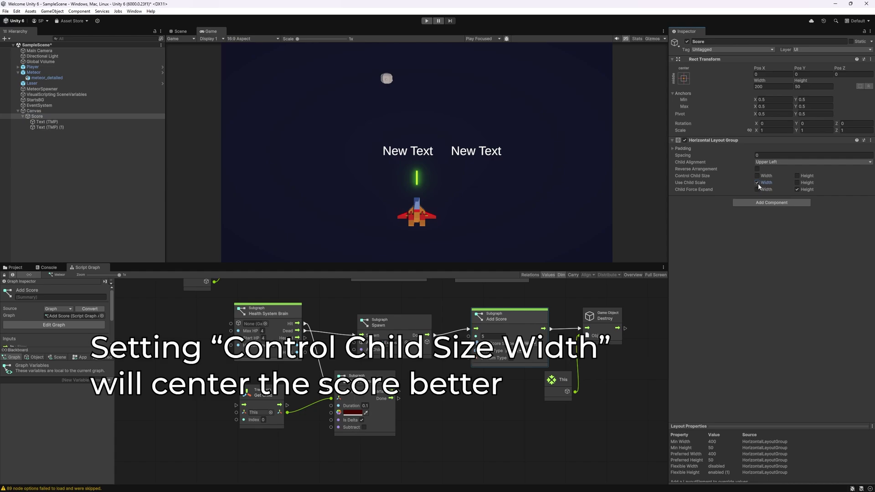
click(761, 162)
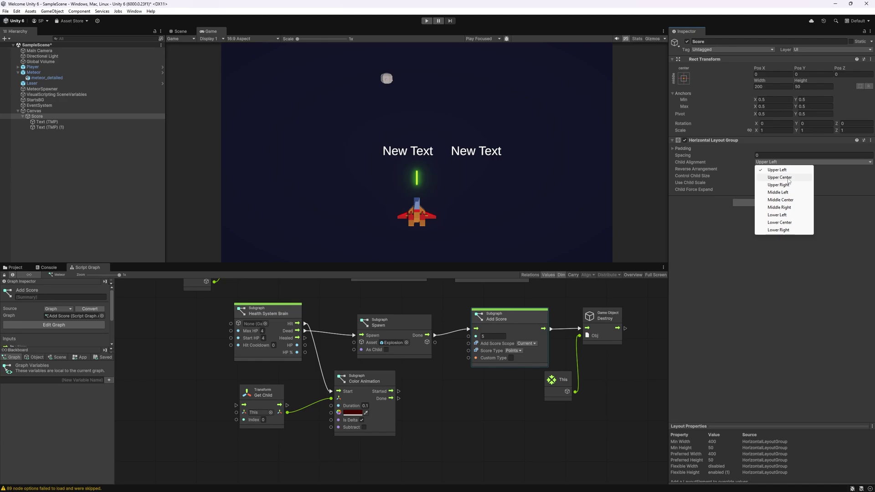
click(789, 178)
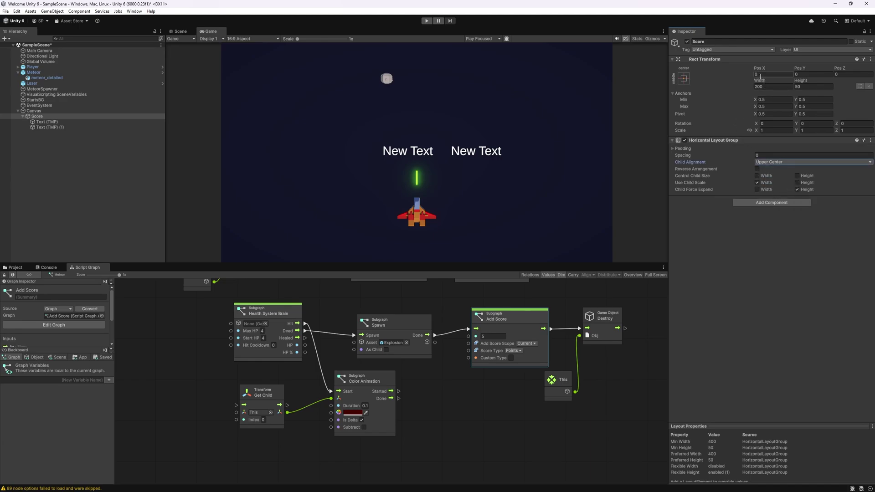
- Anchor and position the Score object at the top center of the canvas and set its width to 500
click(683, 78)
click(723, 131)
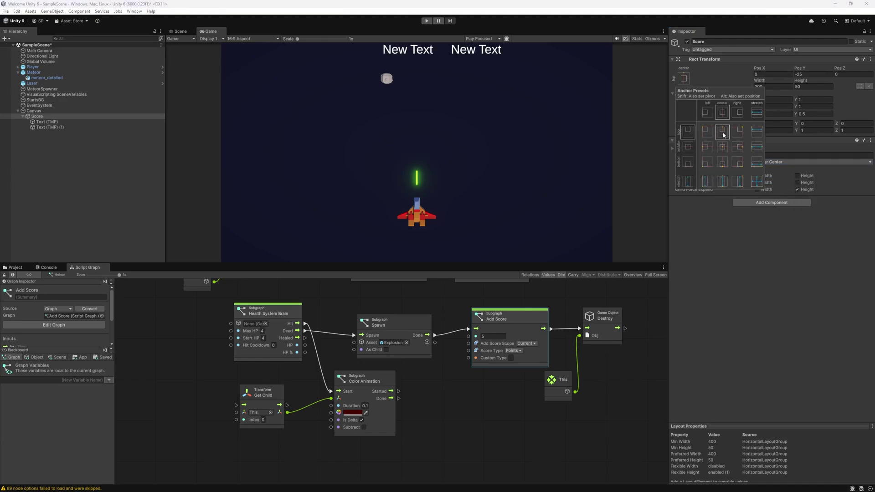
click(775, 86)
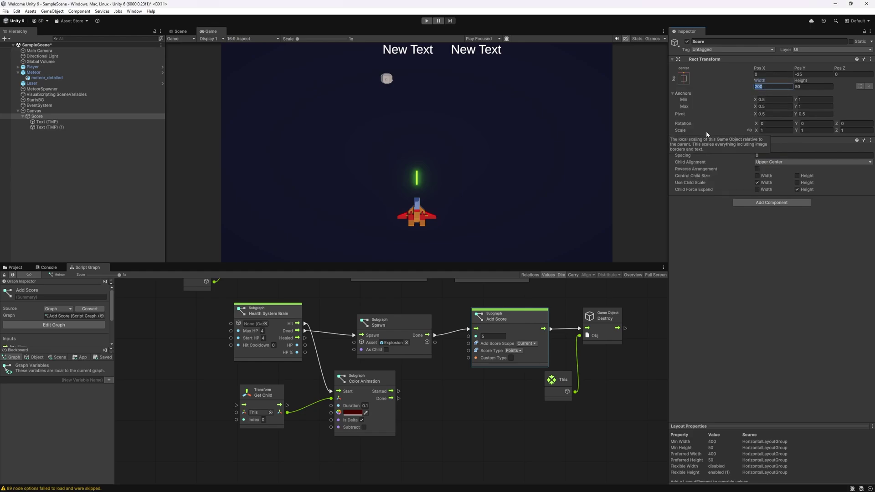
text(500)
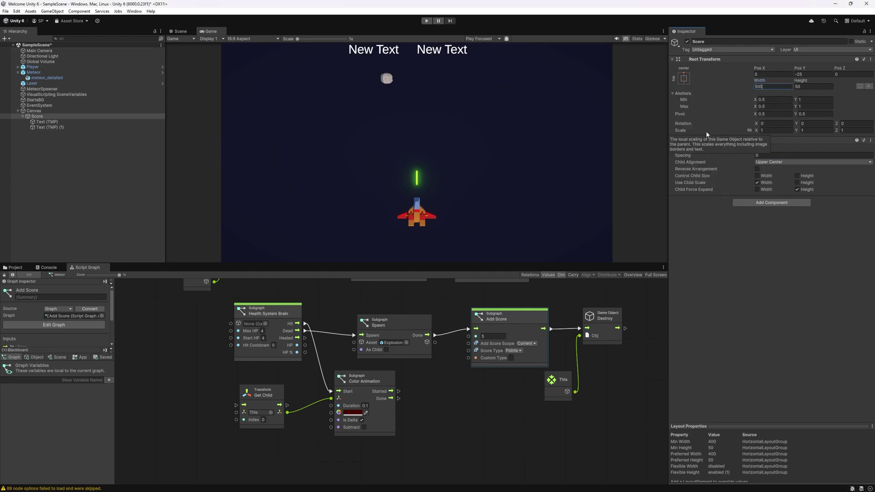
- Change the first Text (TMP) child of Score to read "Score:" and align it right
click(50, 122)
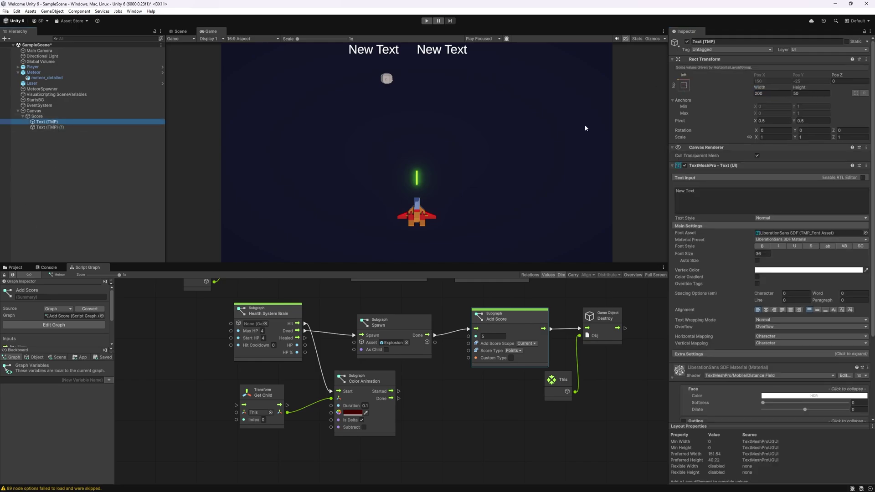
click(708, 197)
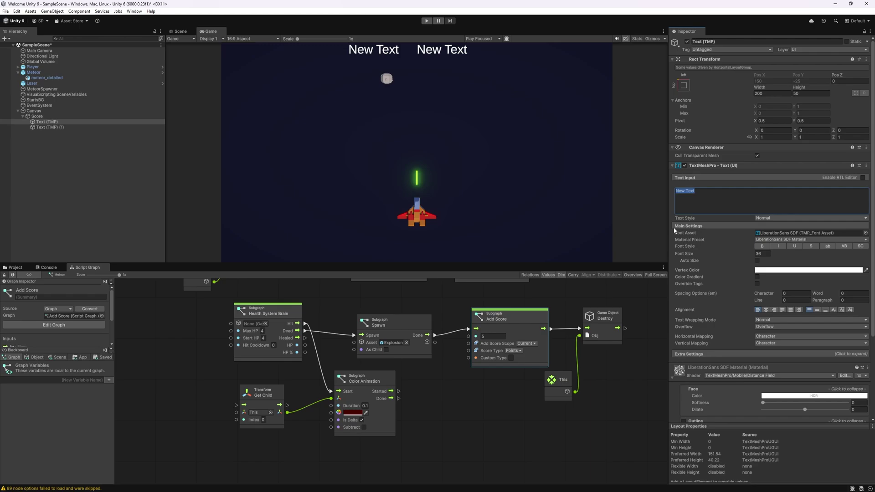
text(Score)
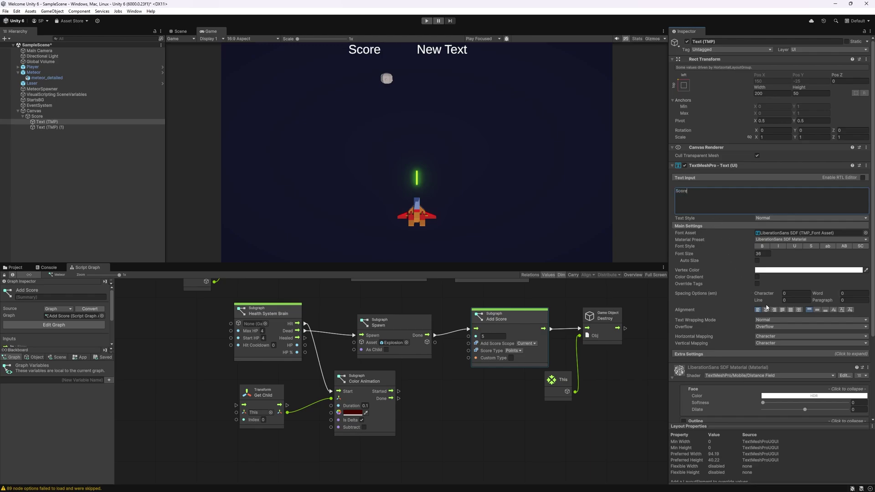
text(:)
click(774, 310)
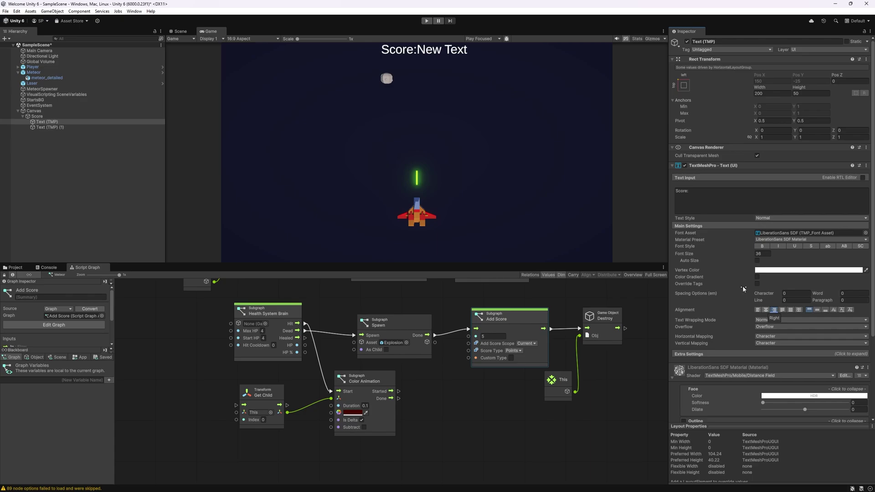
- Set the text of the second child, Text (TMP) (1), to 10
click(64, 129)
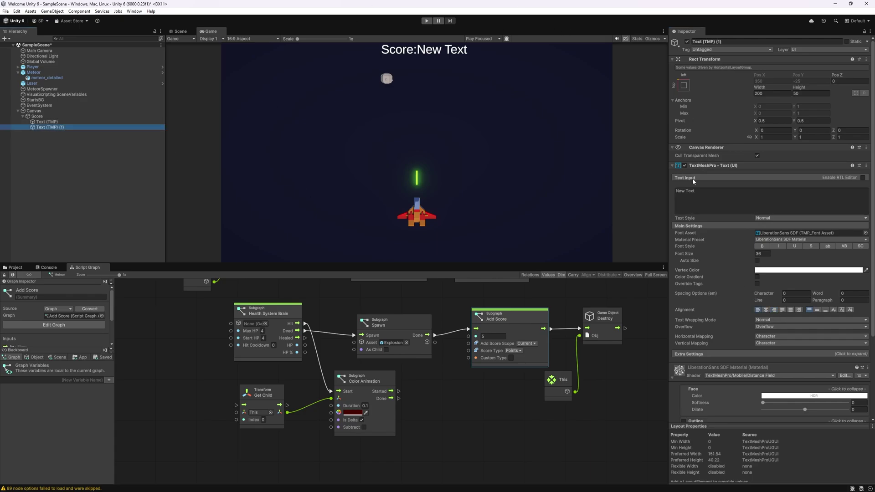
click(703, 191)
text(10)
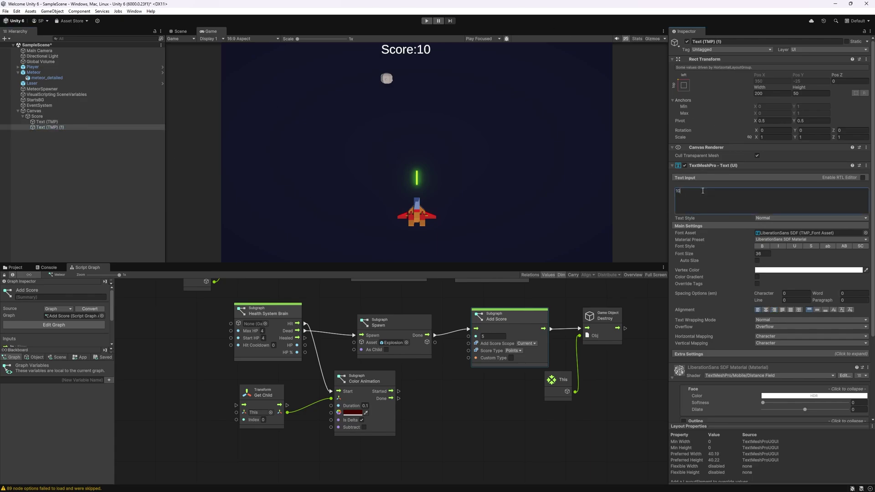
- Add a Script Machine component to Text (TMP) (1) and set its source to Embed
click(765, 93)
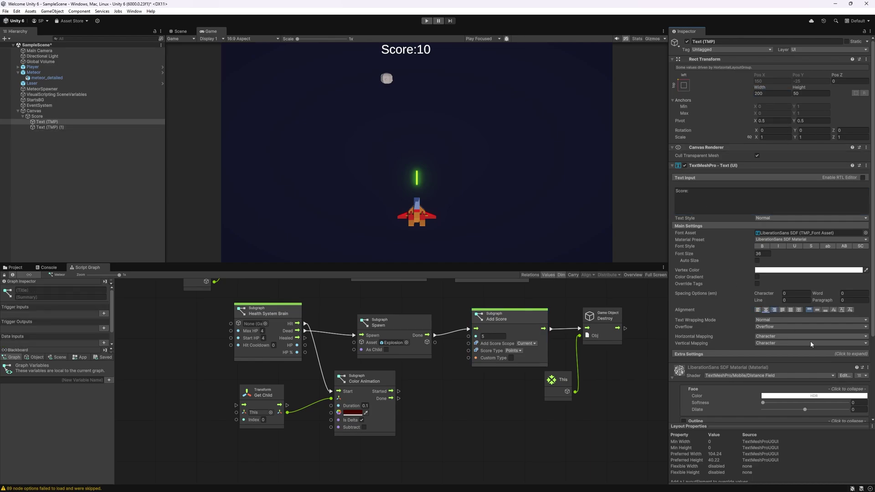
scroll(780, 368, down, 3)
scroll(774, 376, down, 2)
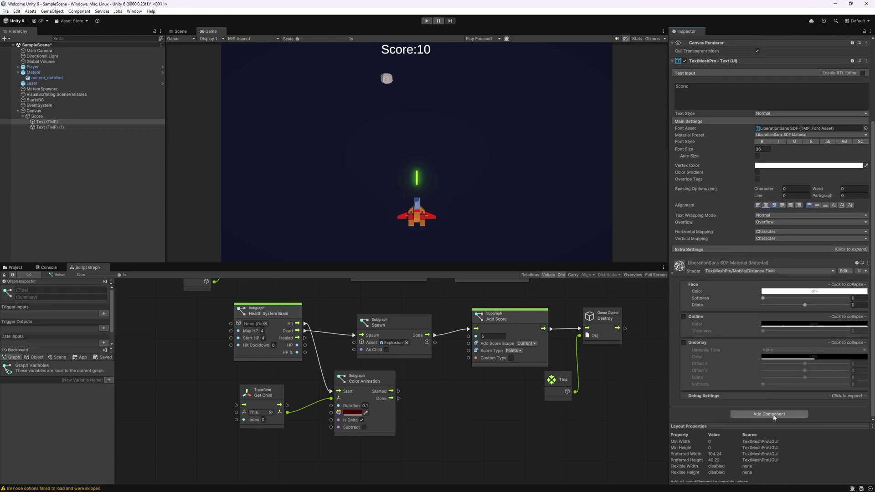
click(50, 127)
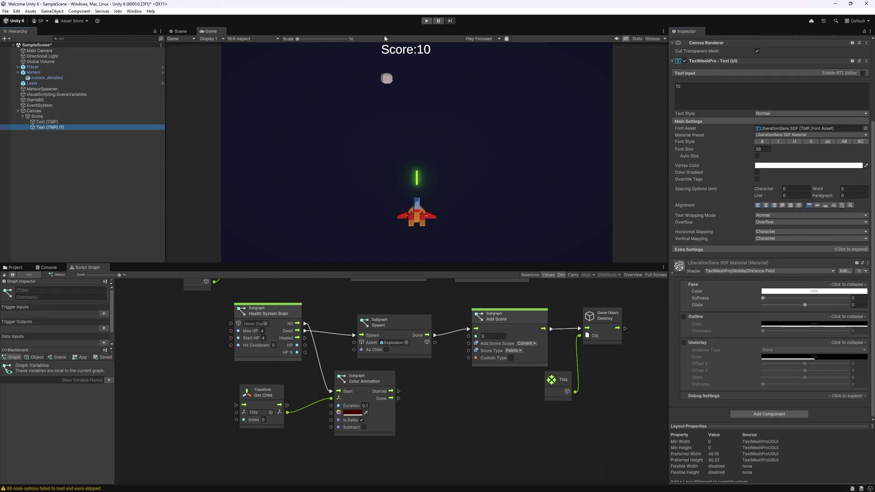
click(778, 414)
text(sc)
click(767, 411)
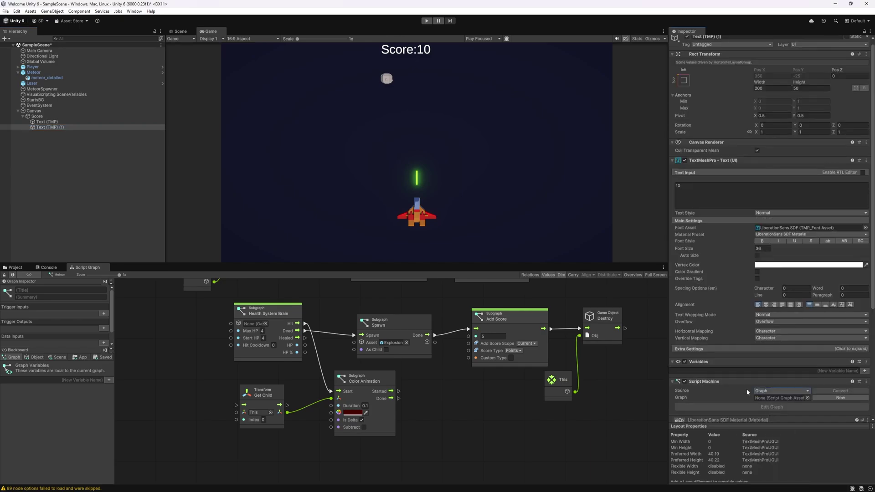
click(776, 399)
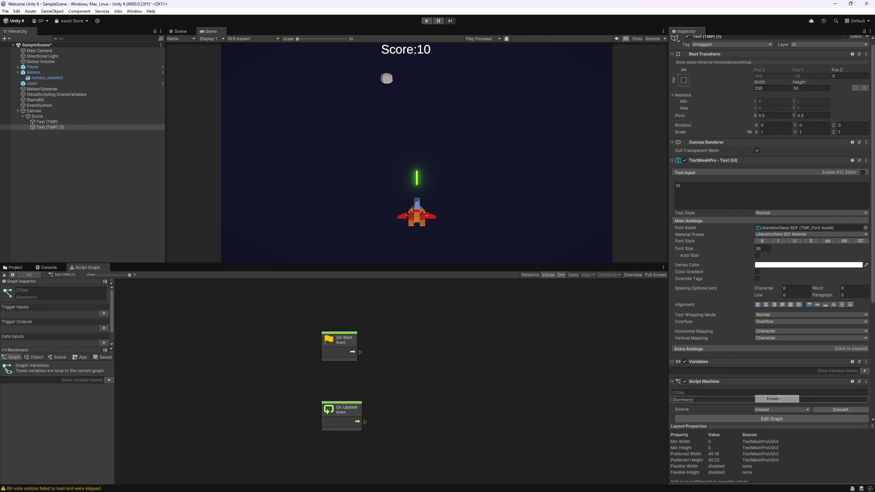
- Replace the default event nodes in the embedded graph with a UI Score subgraph and set its Score Scope to Current
right_click(368, 331)
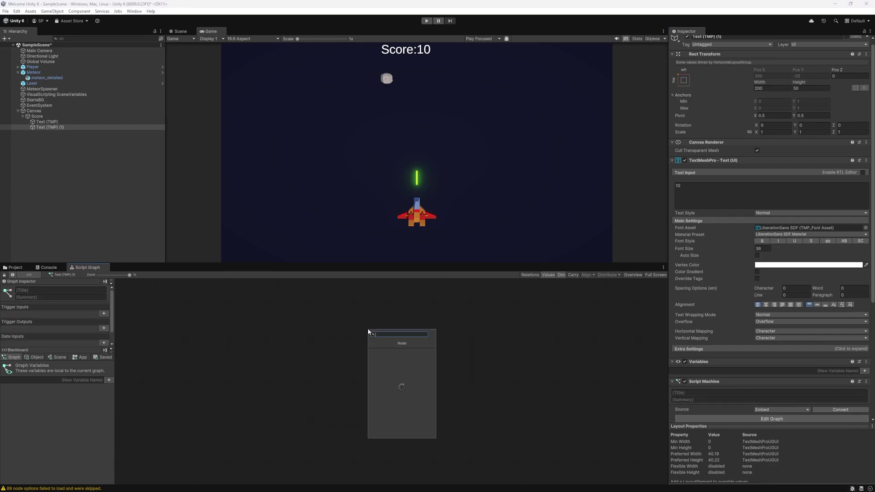
text(ui score)
key(Return)
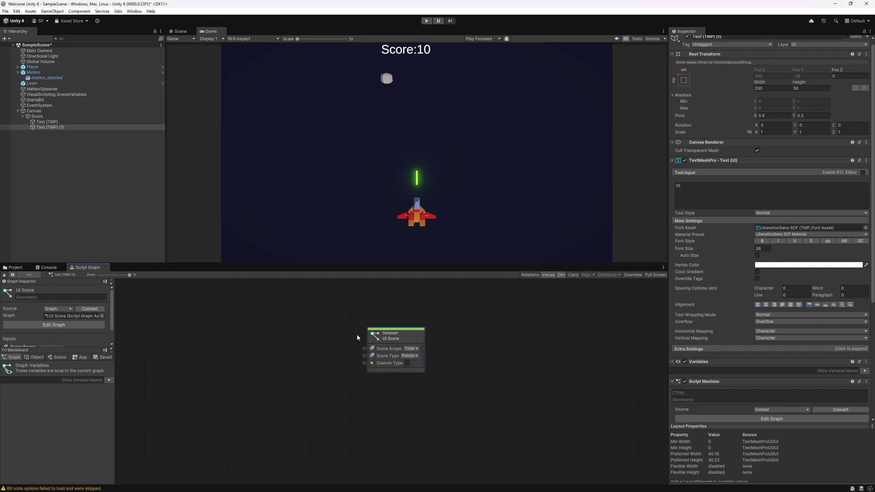
click(416, 349)
click(421, 363)
click(476, 324)
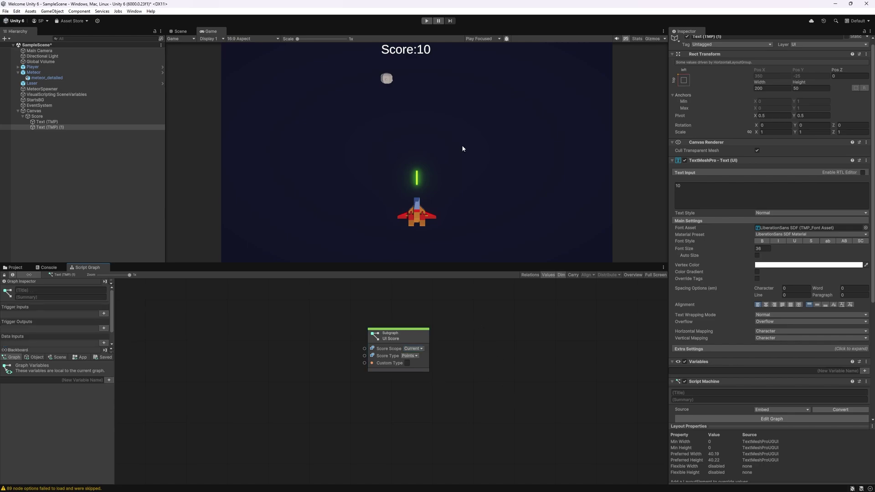
- Play-test the game by shooting meteors to check the score display, and stop the run
click(426, 20)
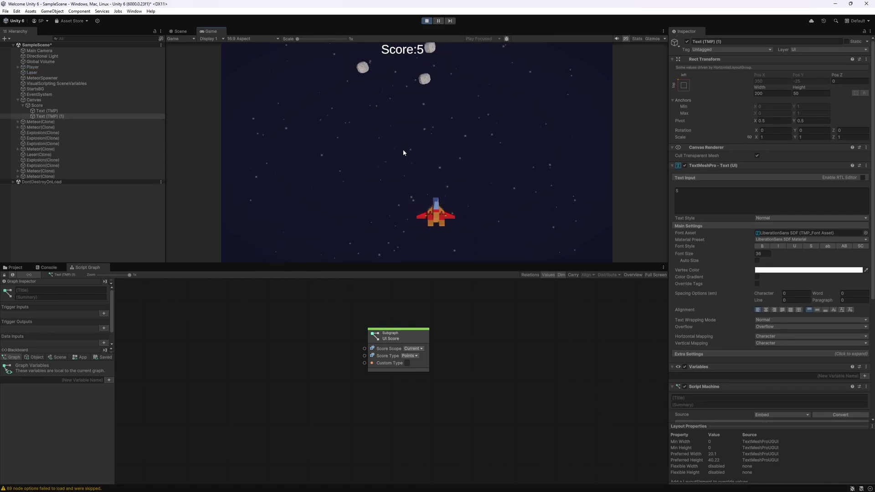
key(space)
key(Left)
key(space)
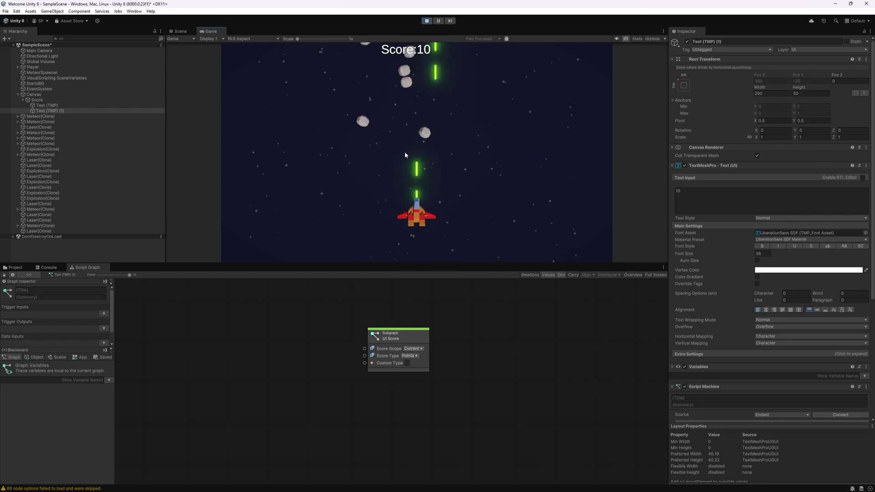
key(Left)
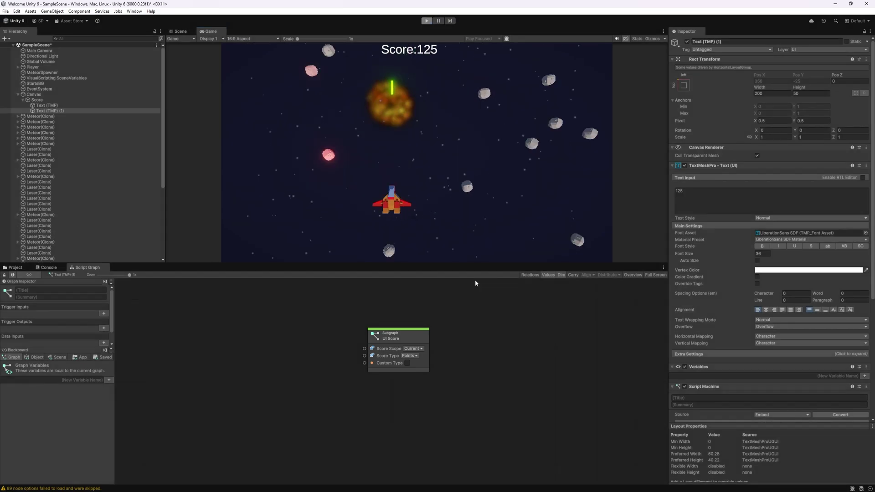
key(ctrl+p)
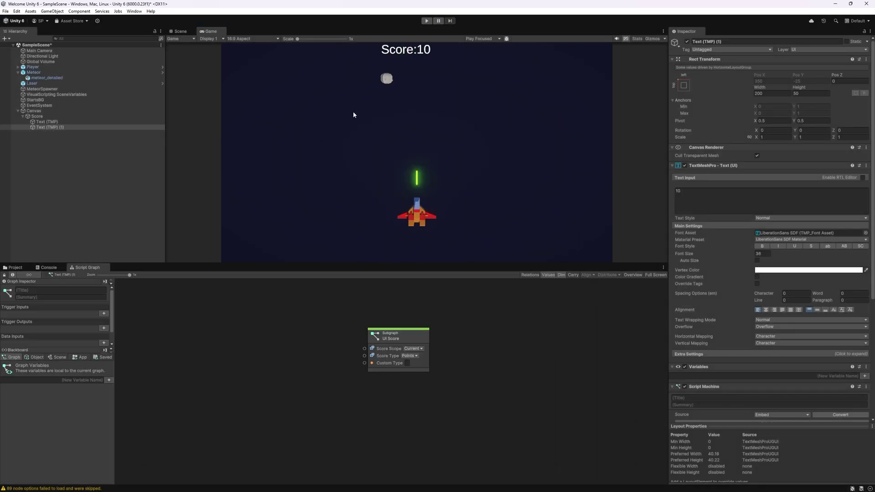
- Add a Health System Brain subgraph to the Player's script graph with Max HP 3 and Start HP 3
click(33, 67)
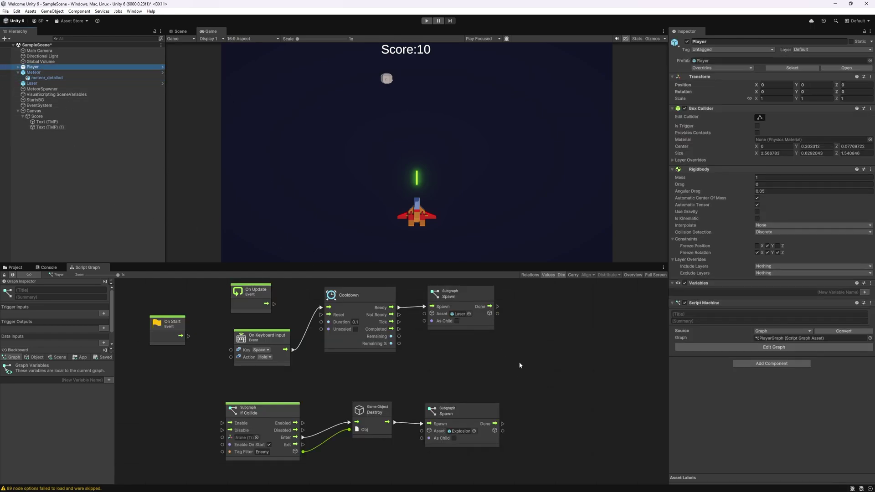
right_click(542, 326)
text(he)
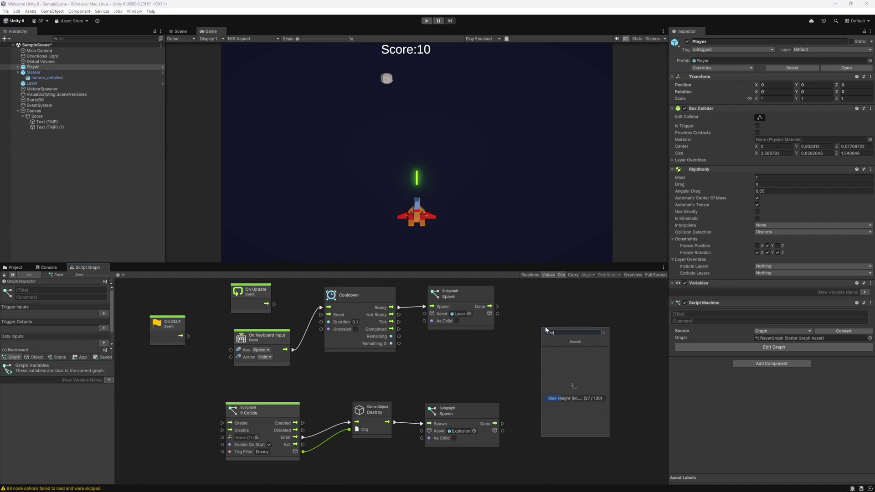
text(l s)
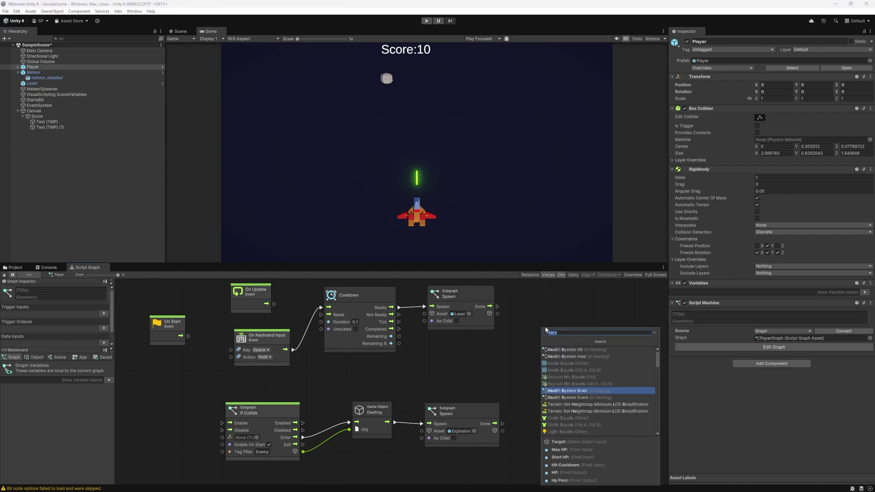
key(Return)
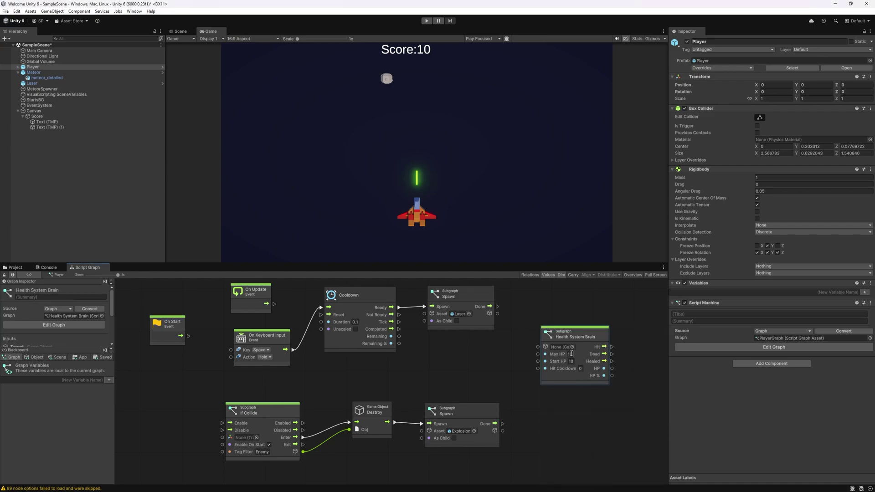
click(576, 389)
click(569, 355)
text(3)
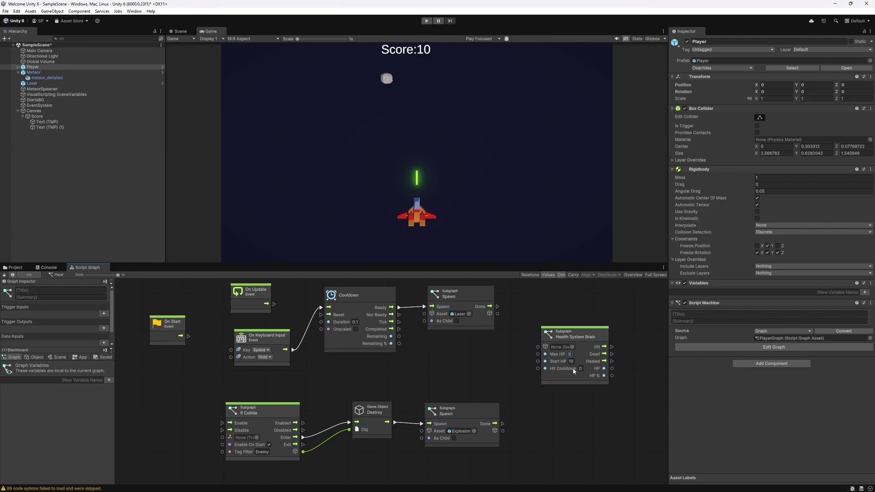
key(Tab)
text(3)
drag(592, 336, 603, 337)
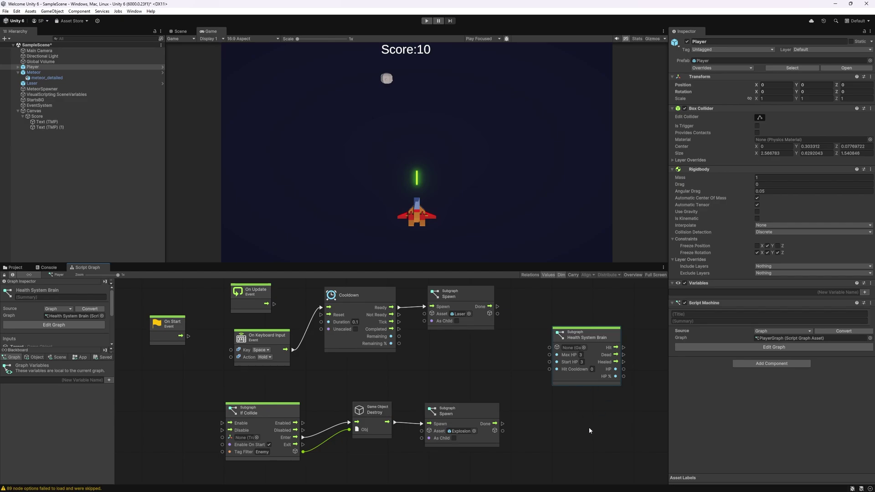
- Delete the Game Object Destroy node between If Collide and the explosion Spawn in the Player graph
middle_drag(590, 430, 541, 414)
drag(559, 318, 571, 323)
middle_drag(571, 323, 594, 298)
drag(317, 342, 322, 347)
click(258, 371)
click(334, 377)
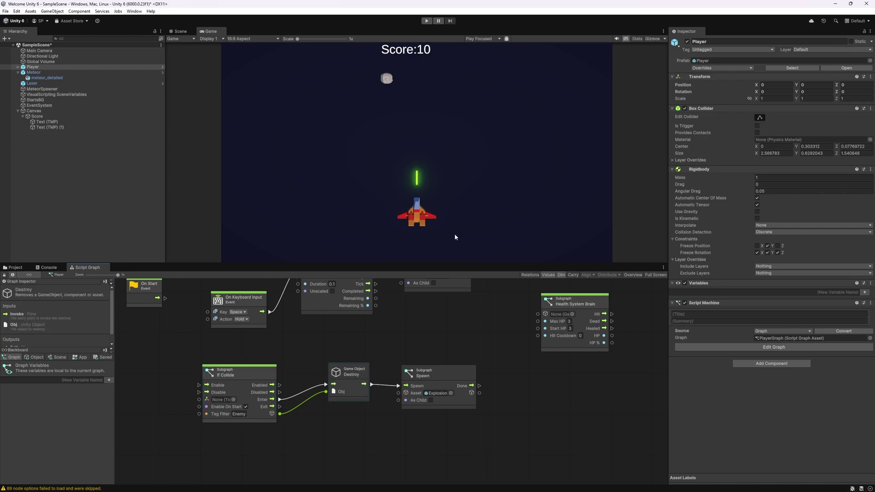
key(Delete)
- Move the explosion Spawn beside Health System Brain and connect the brain's Hit output to it
mouse_move(434, 375)
mouse_down()
mouse_move(432, 383)
mouse_move(538, 382)
mouse_up()
drag(591, 301, 489, 317)
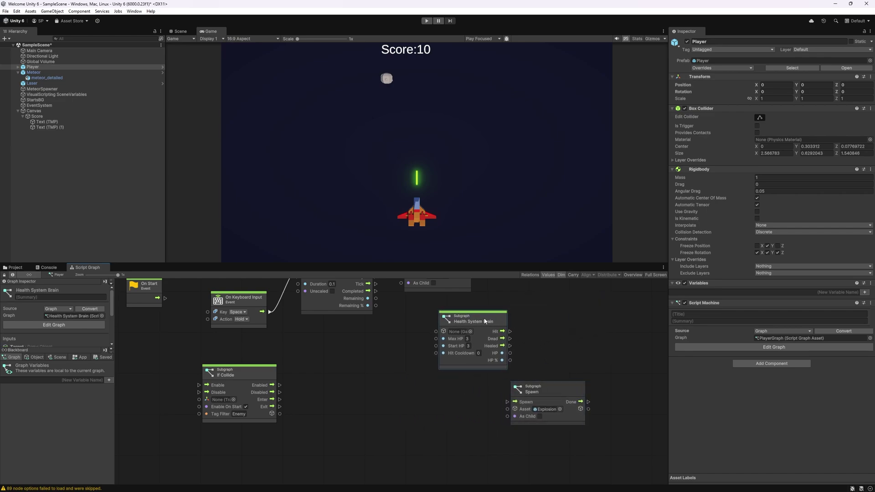
mouse_move(534, 387)
mouse_down()
mouse_move(572, 340)
mouse_move(572, 326)
mouse_up()
drag(510, 330, 545, 340)
drag(492, 318, 506, 319)
click(348, 410)
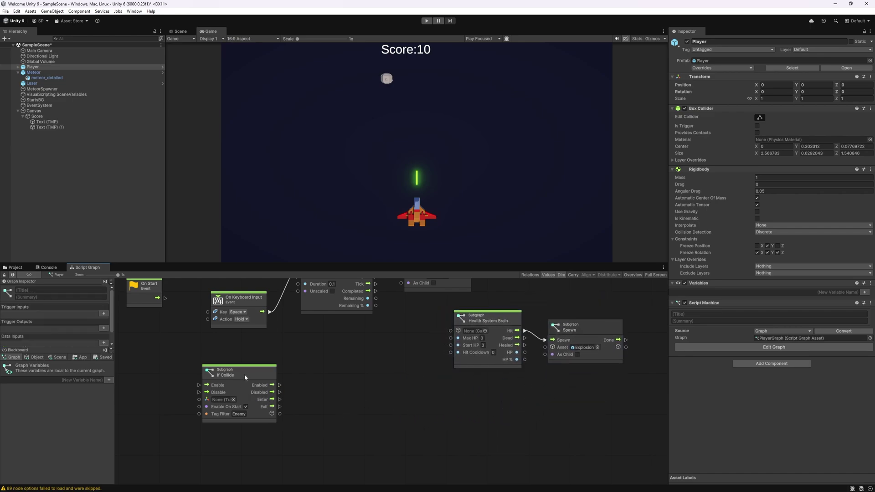
- Add a Health System Hit node triggered by If Collide's Enter output, with the collided object as its target
text(hea)
mouse_move(279, 400)
mouse_down()
mouse_move(321, 405)
mouse_move(293, 417)
mouse_move(320, 412)
mouse_up()
key(Return)
click(352, 420)
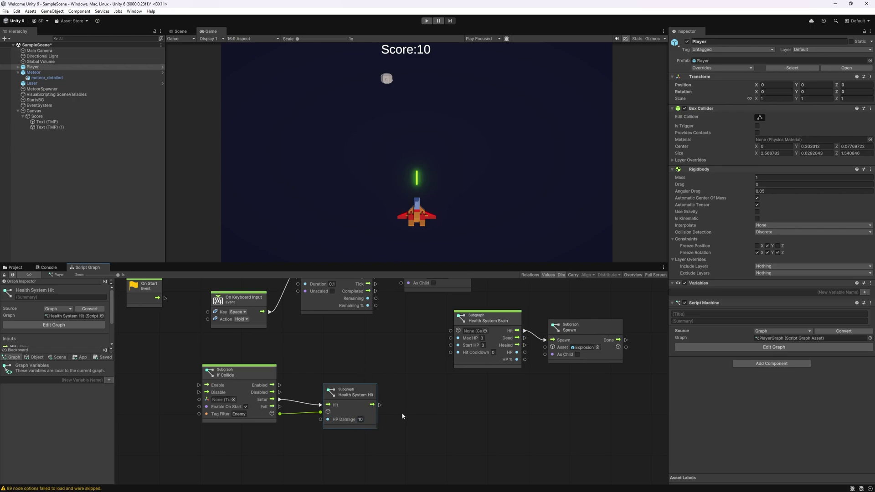
- Duplicate the Health System Hit node, chain the copy after the original and set the copy's HP Damage to 1
key(ctrl+d)
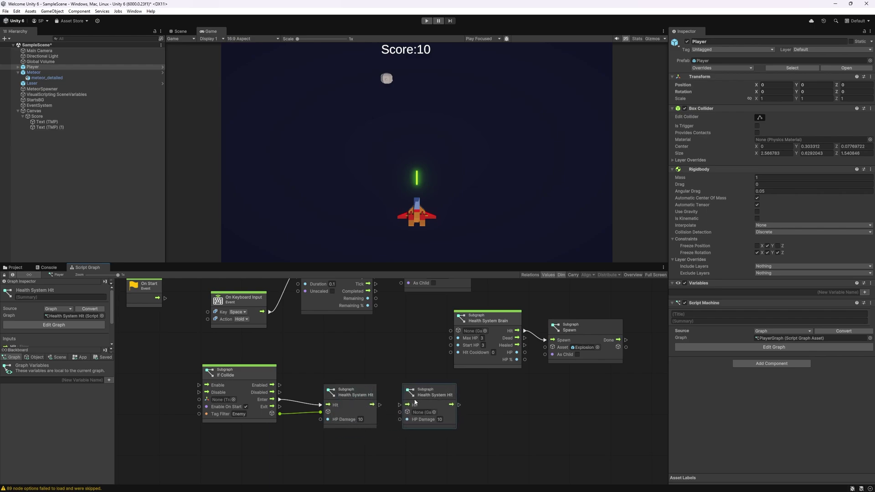
drag(380, 406, 401, 412)
click(441, 420)
text(1)
drag(435, 398, 434, 400)
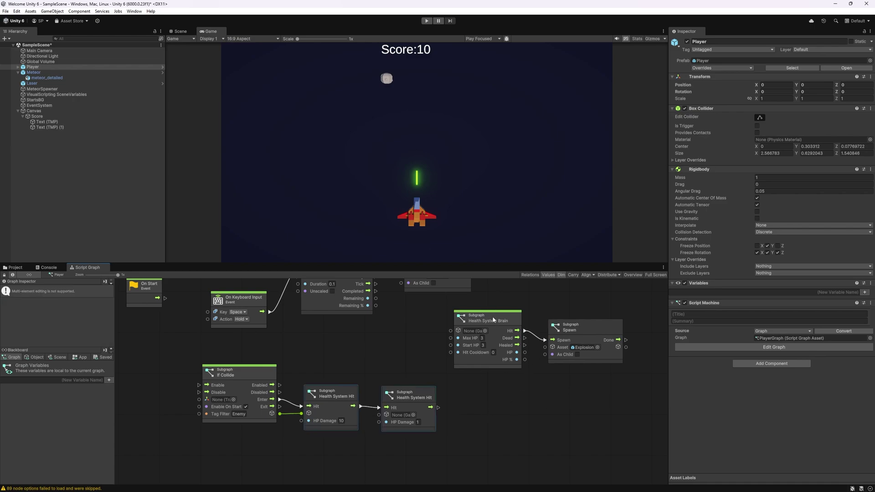
- Connect Health System Brain's Dead output to a new Game Object Destroy node and feed its Obj input with a This node
drag(472, 298, 602, 363)
middle_drag(538, 404, 480, 394)
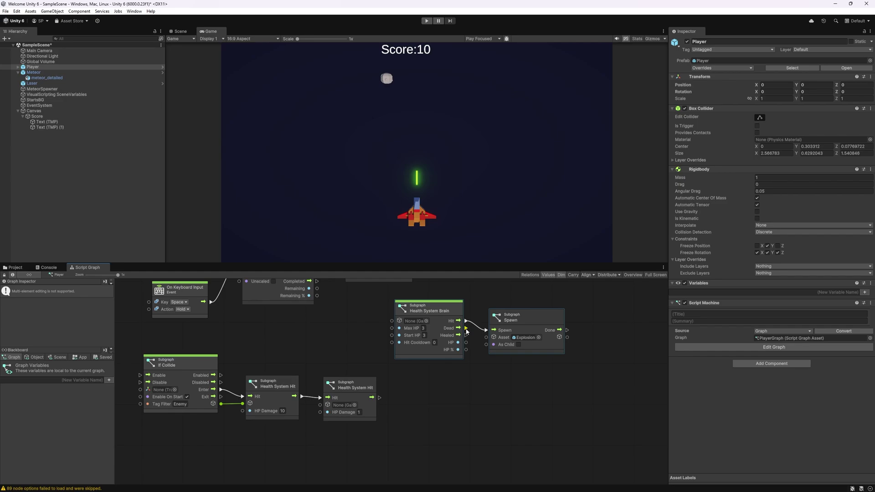
mouse_move(466, 328)
mouse_down()
mouse_move(504, 392)
mouse_move(498, 384)
mouse_move(493, 393)
mouse_up()
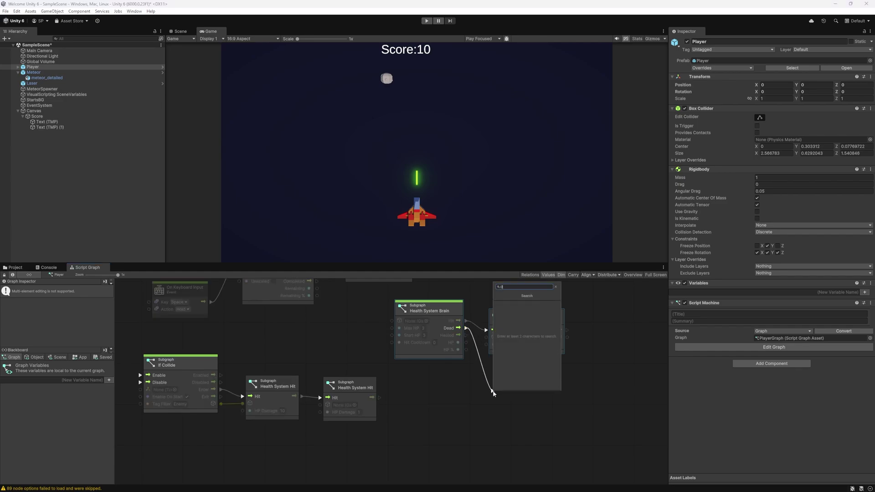
text(gam dest)
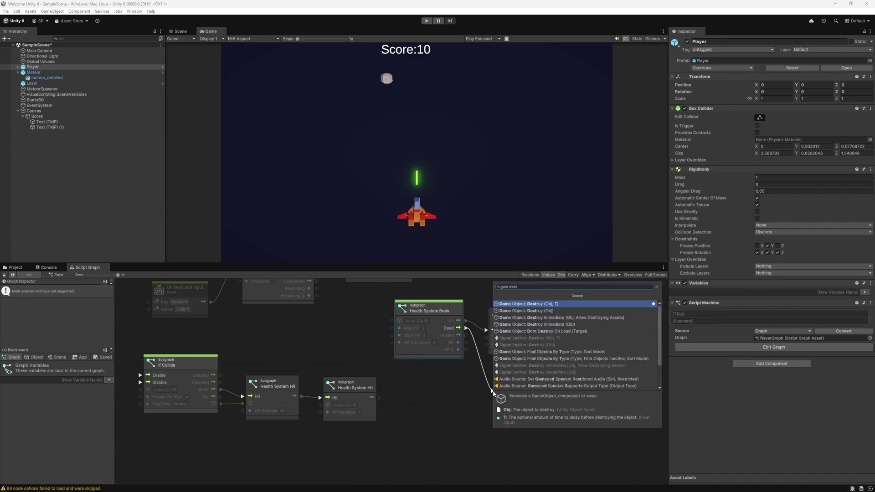
key(Down)
key(Return)
drag(493, 398, 473, 405)
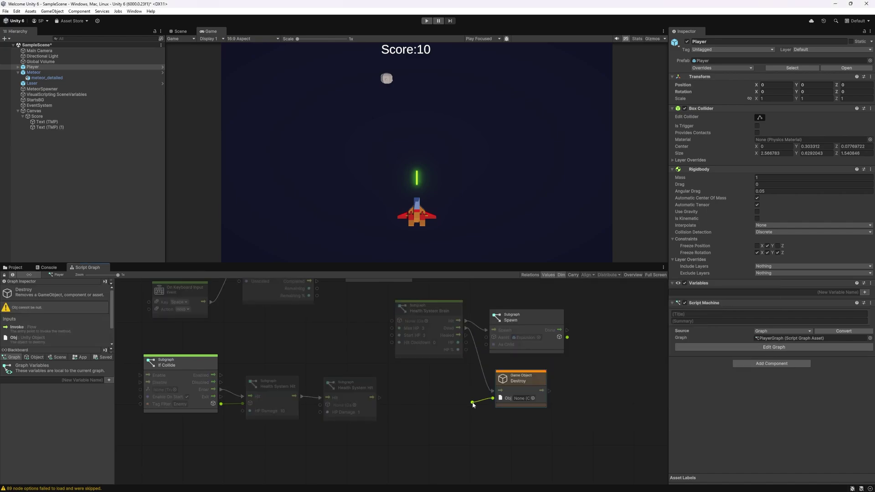
text(this)
key(Return)
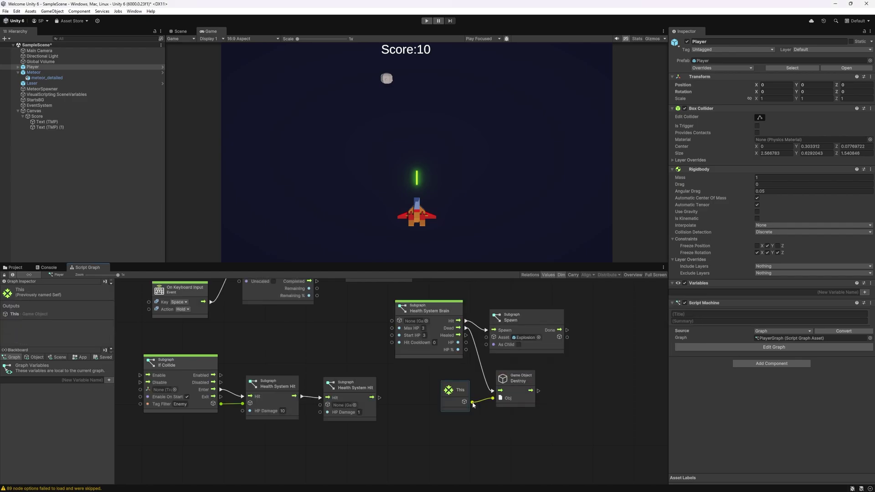
- Playtest the game by flying the ship among the meteors to check the player's collision damage and death
key(ctrl+p)
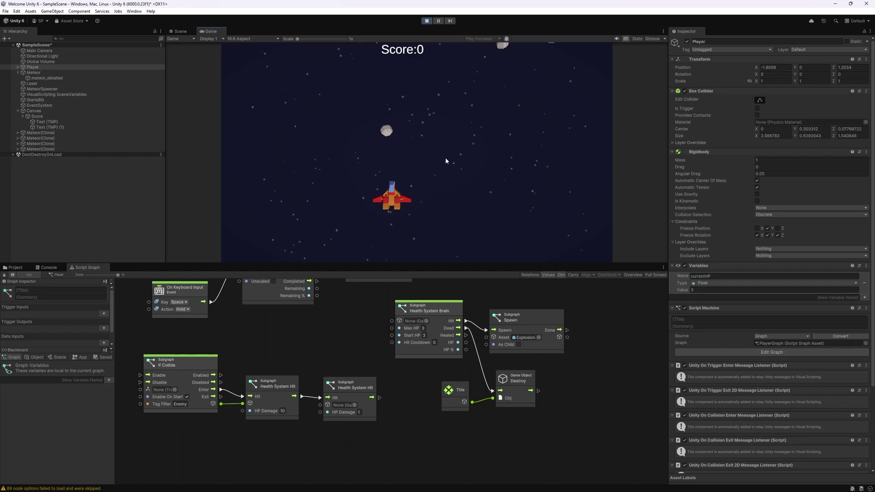
key(w)
key(d)
key(d)
key(w)
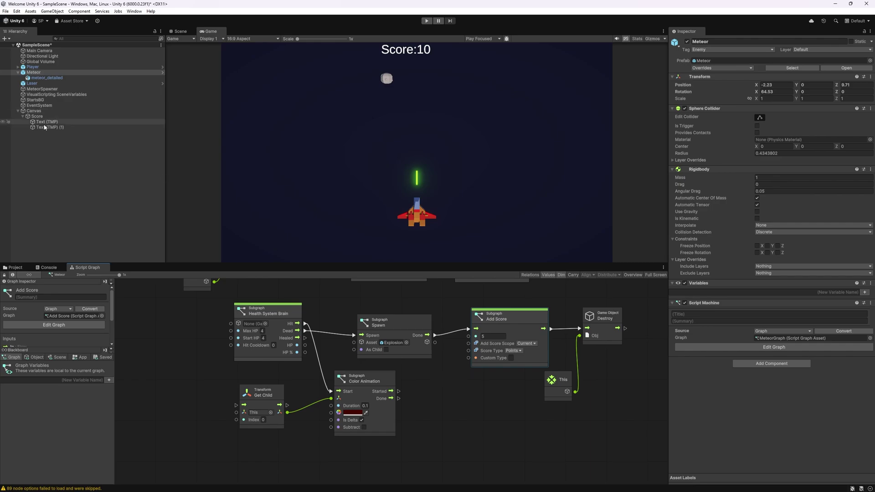
- Create an empty child object named GameOver under the Canvas
click(23, 116)
right_click(34, 111)
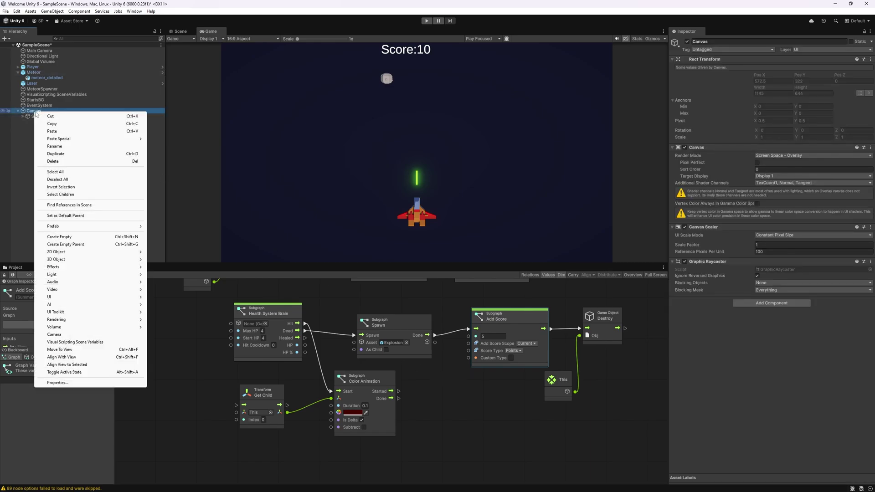
click(110, 237)
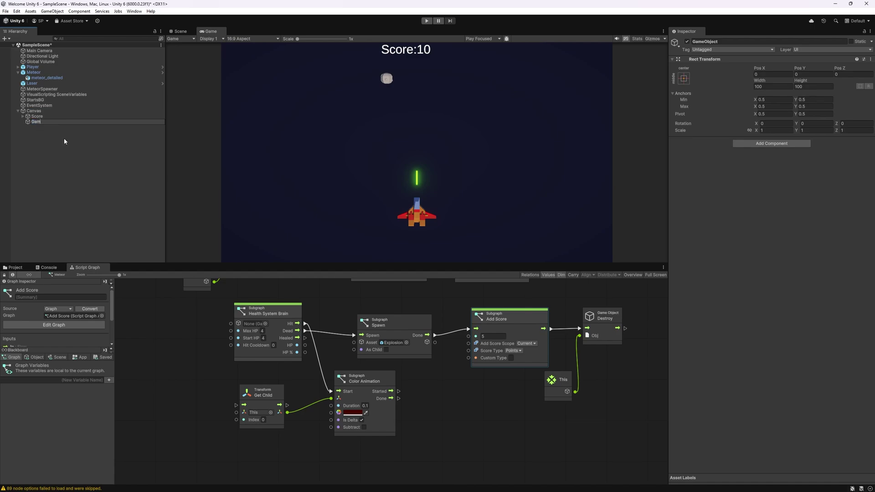
text(GameOver)
key(Return)
- Add a TextMeshPro text object named GameOver Text as a child of GameOver
right_click(40, 122)
mouse_move(145, 308)
click(188, 315)
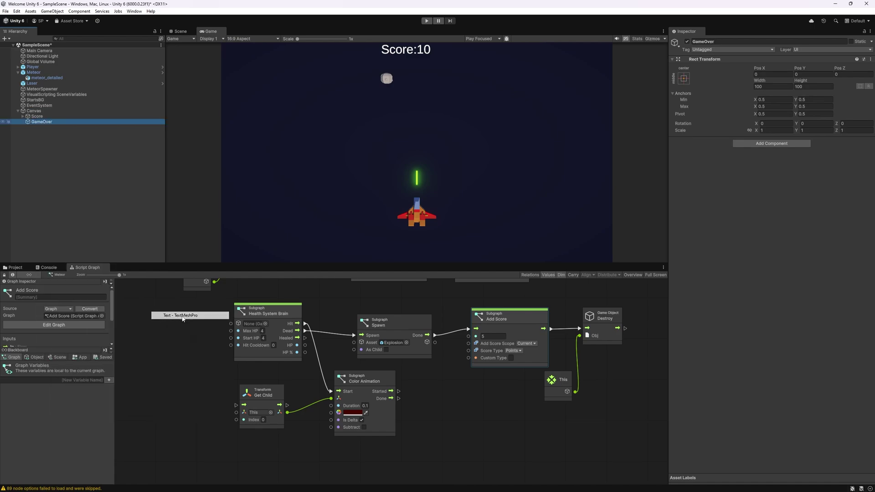
text(GameOver Text)
key(Return)
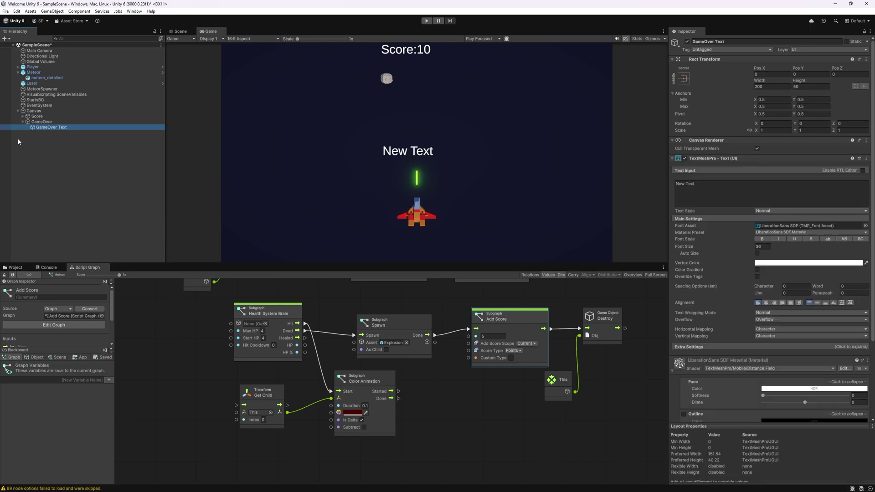
- Anchor the GameOver object to stretch both ways so that it fills the whole Canvas
click(42, 122)
click(685, 78)
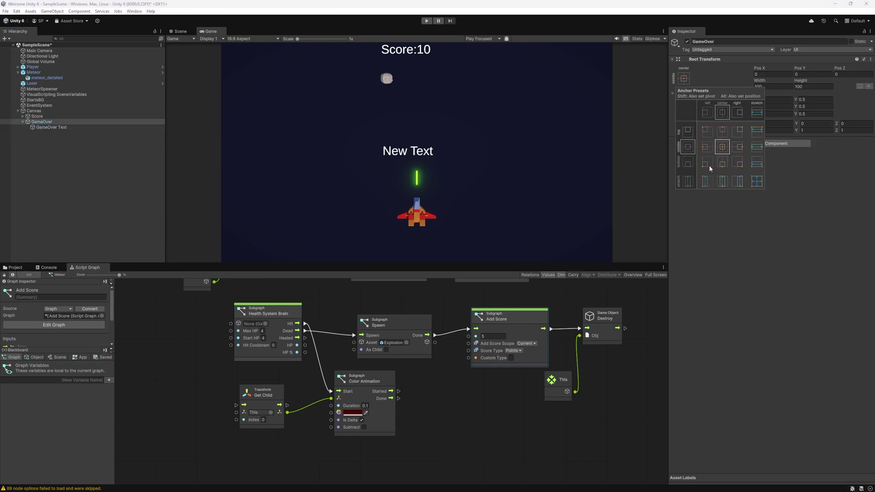
alt+click(757, 181)
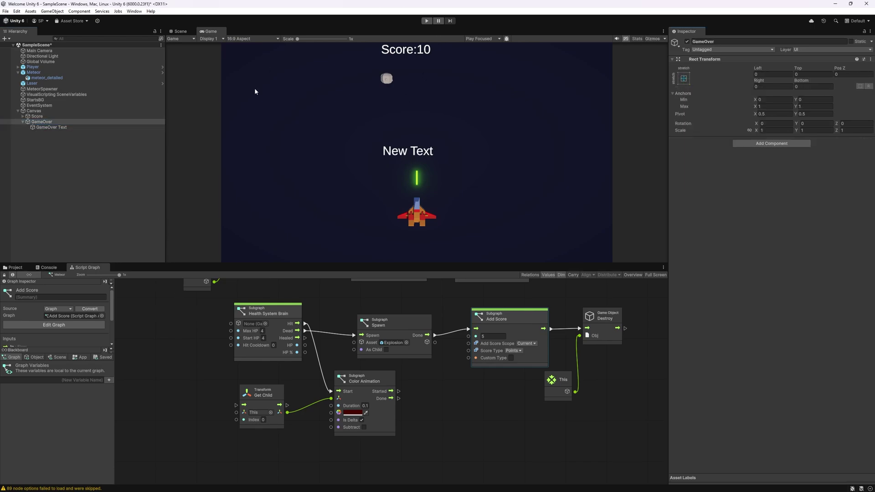
- Change the text of GameOver Text to "GAME OVER"
click(62, 129)
click(752, 192)
text(GAM)
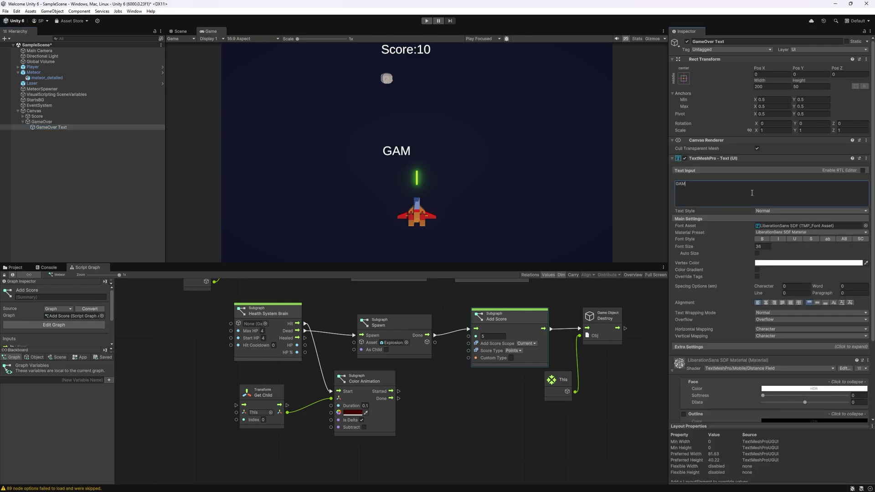
text(E OVER)
- Set the GameOver Text's width to 600 and height to 100, and center its text horizontally
click(760, 86)
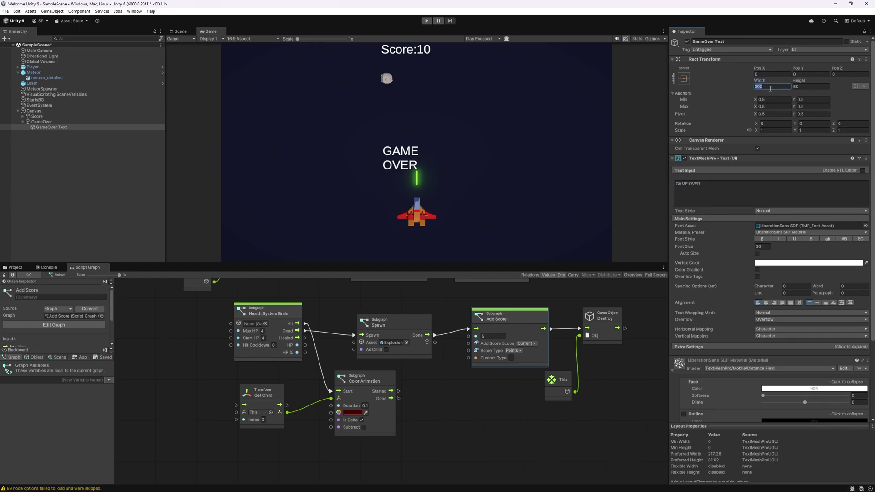
text(600)
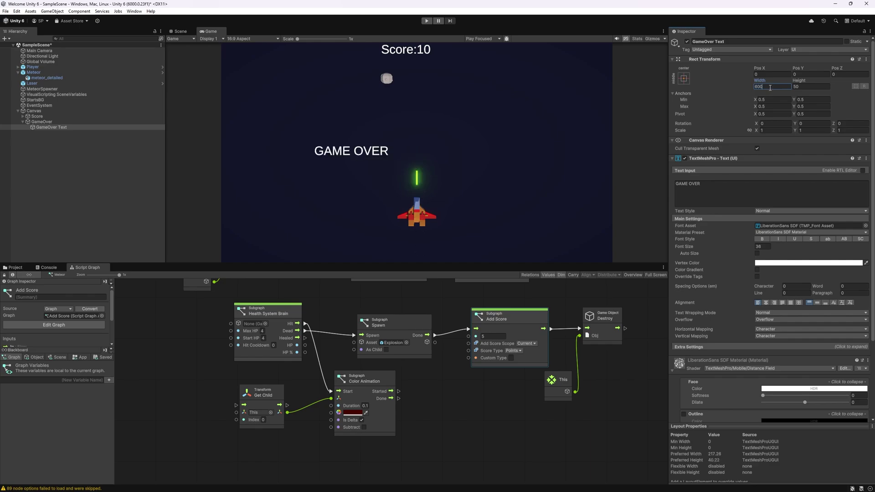
click(766, 303)
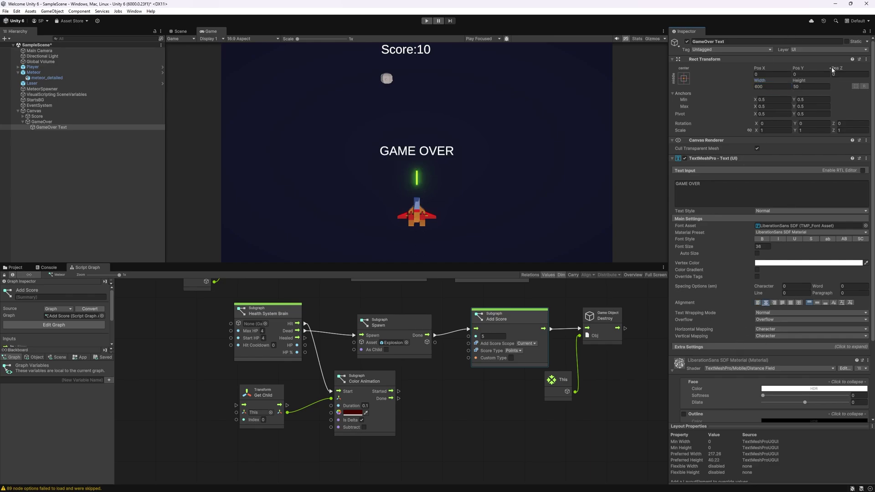
click(816, 87)
text(100)
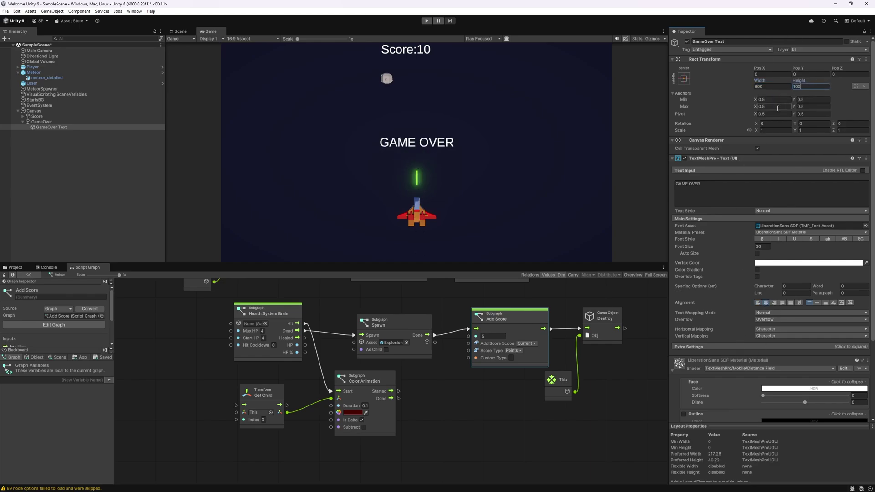
- Apply the middle-center anchor preset with pivot and position to GameOver Text and set its font size to 60
click(686, 81)
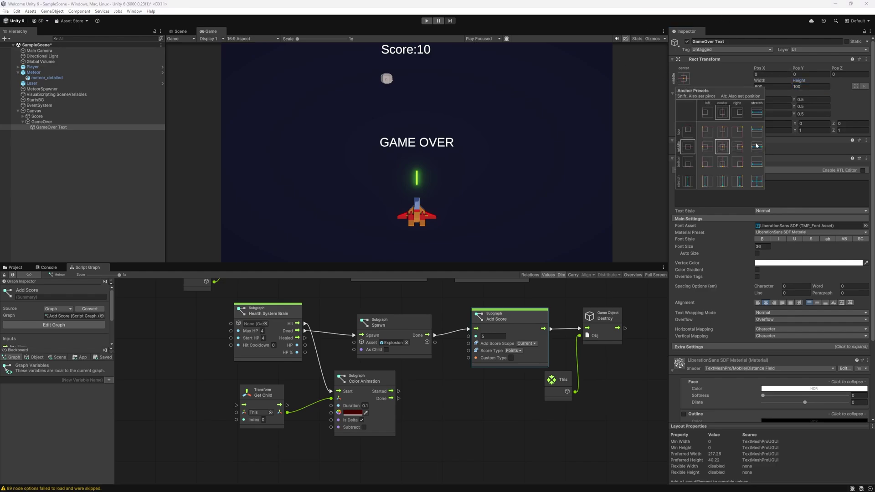
key(shift+alt)
alt+shift+click(724, 150)
click(761, 246)
text(2)
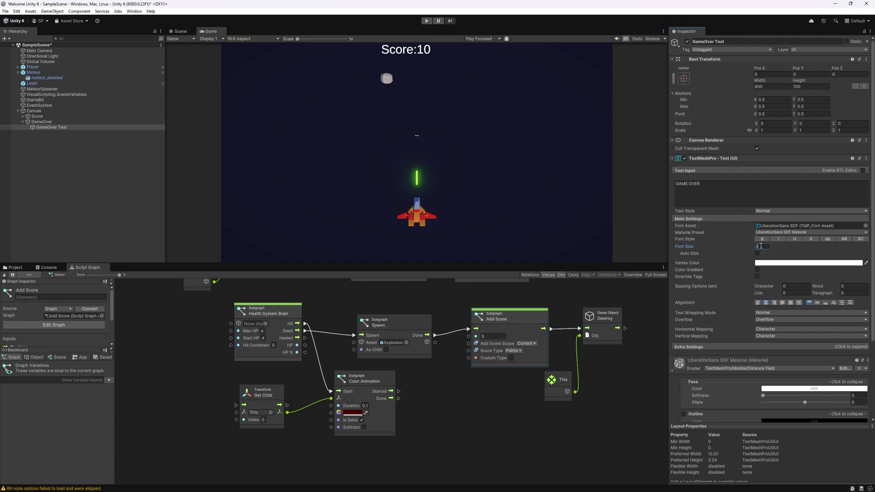
key(BackSpace)
text(60)
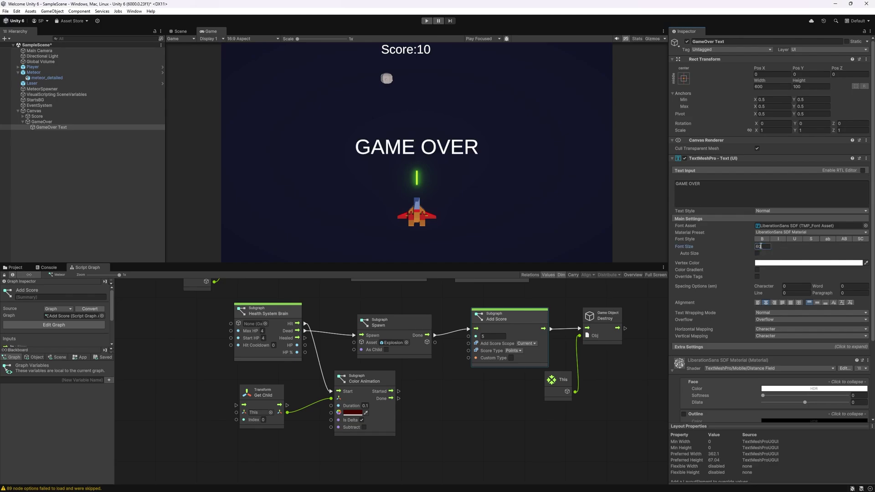
- Duplicate the Score object, nest the copy under GameOver and lower it to Pos Y -78.5
click(39, 118)
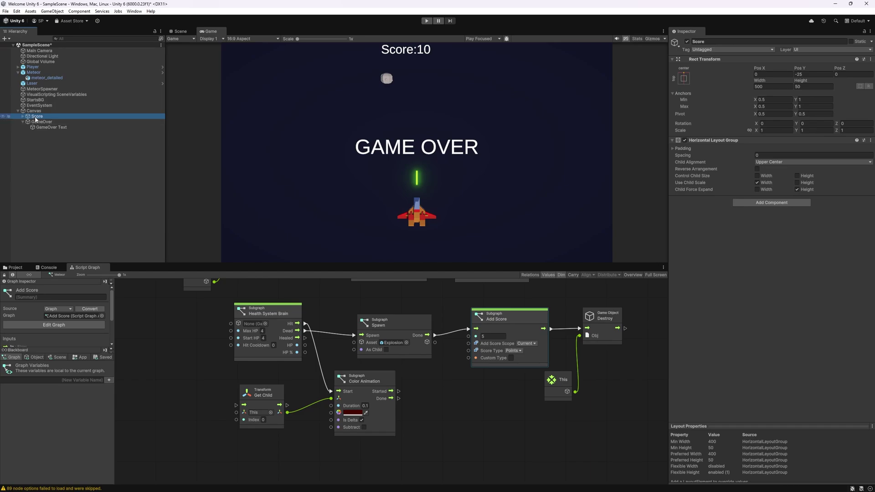
key(ctrl+d)
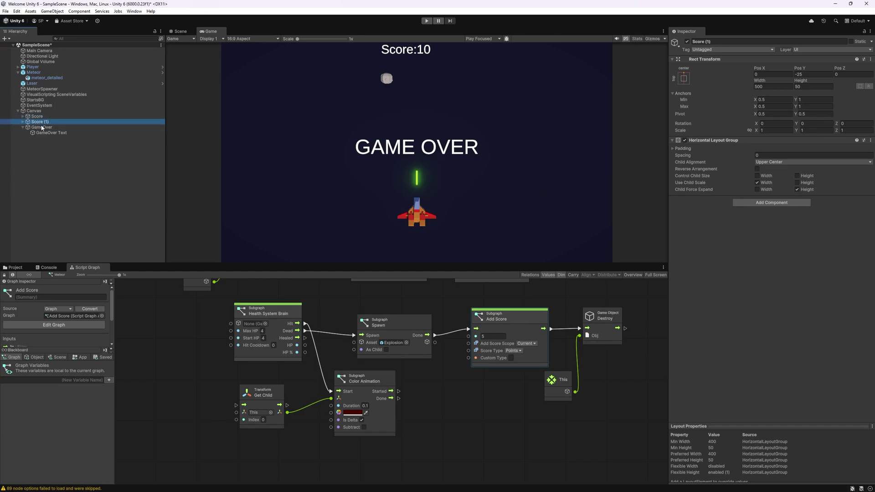
drag(41, 129, 49, 133)
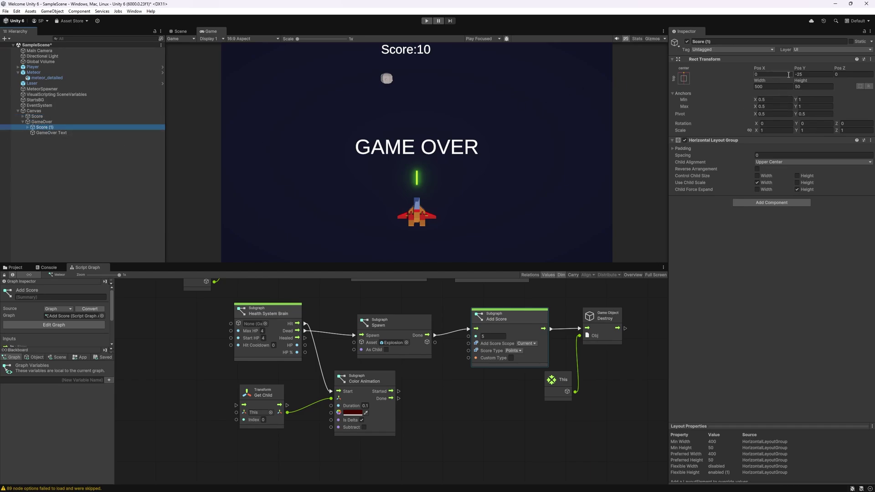
drag(801, 68, 772, 57)
- Rename the duplicated score object inside GameOver as Best Score
click(45, 129)
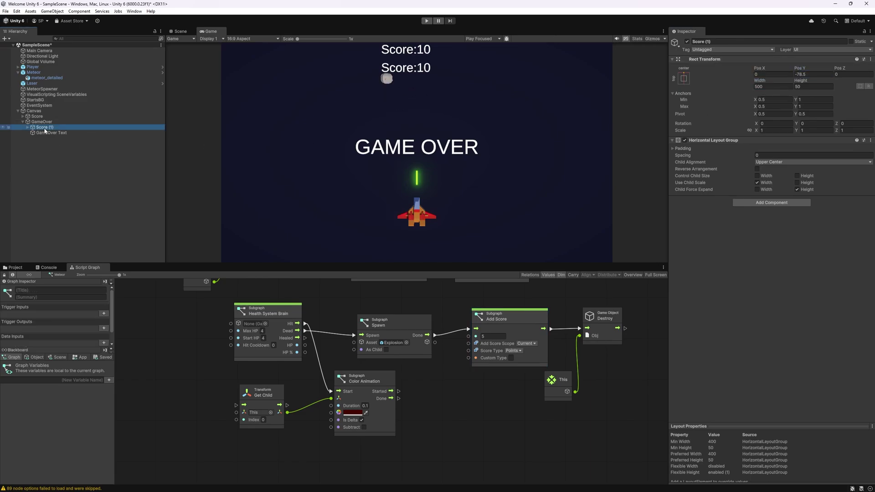
click(44, 129)
text(Best)
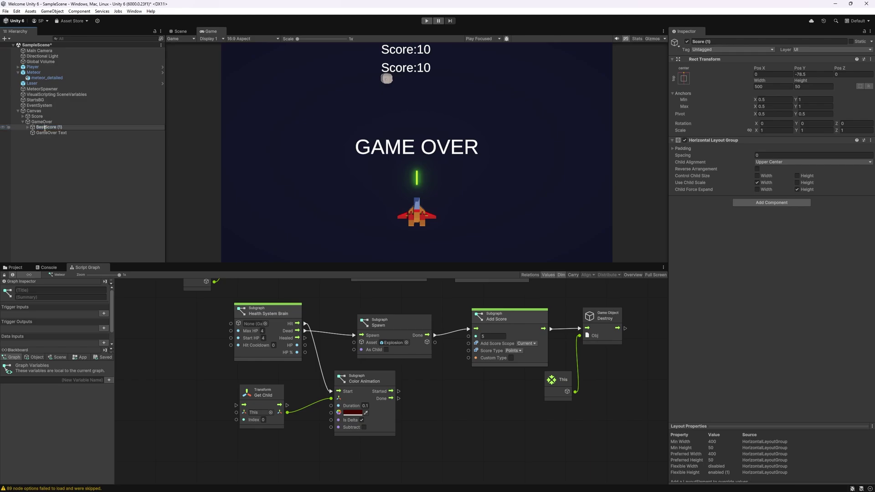
click(44, 129)
key(Return)
- Change the text of Best Score's label child, Text (TMP), to "Best Score"
key(Right)
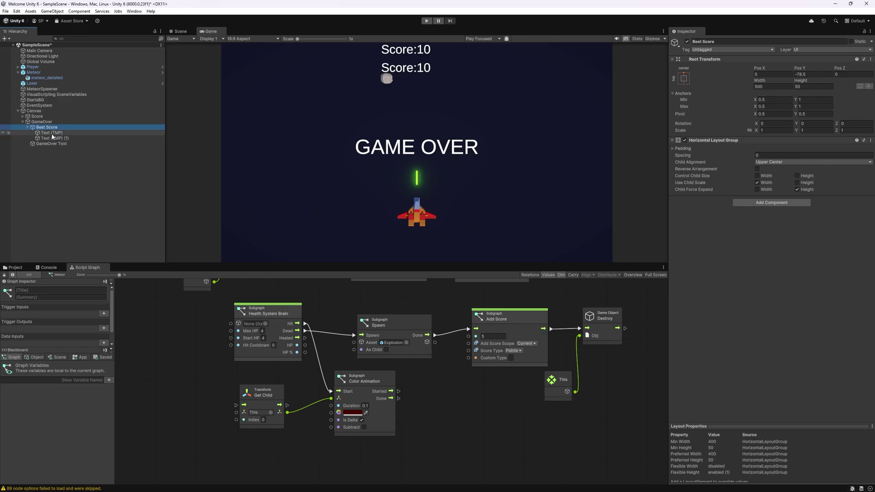
click(51, 133)
click(690, 192)
click(690, 192)
key(BackSpace)
key(BackSpace)
key(BackSpace)
key(BackSpace)
key(BackSpace)
key(BackSpace)
text(Best )
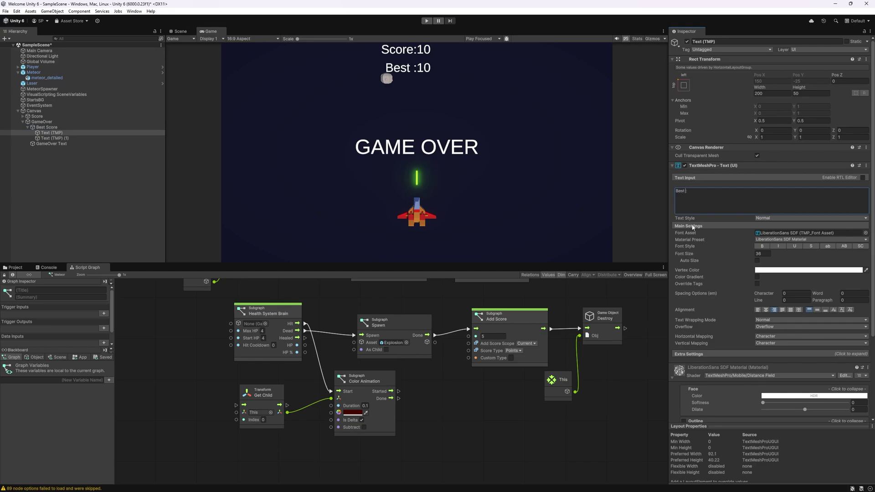
text(Score)
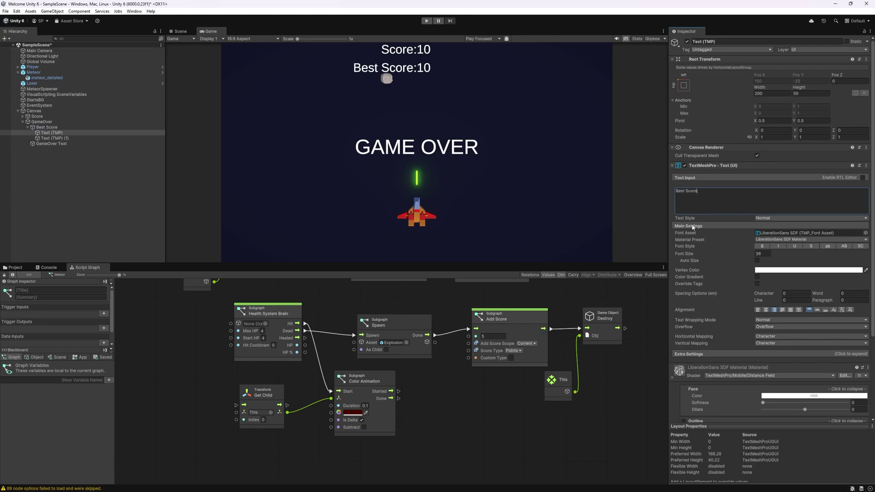
- Set Score Scope to Best in the UI Score node of Best Score's value text, then select the GameOver object
click(54, 138)
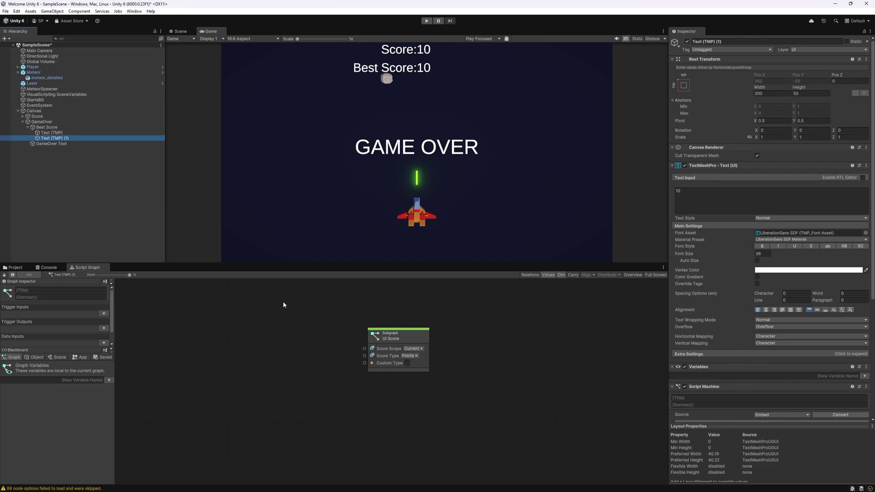
click(417, 350)
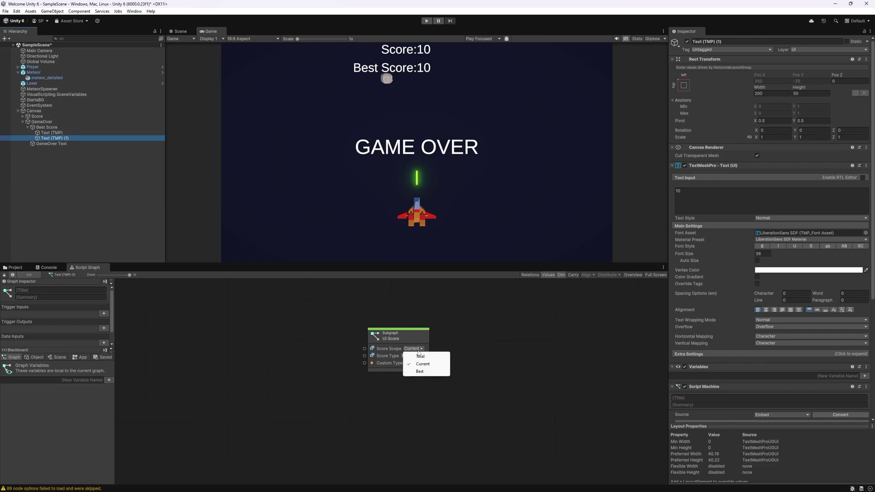
click(420, 371)
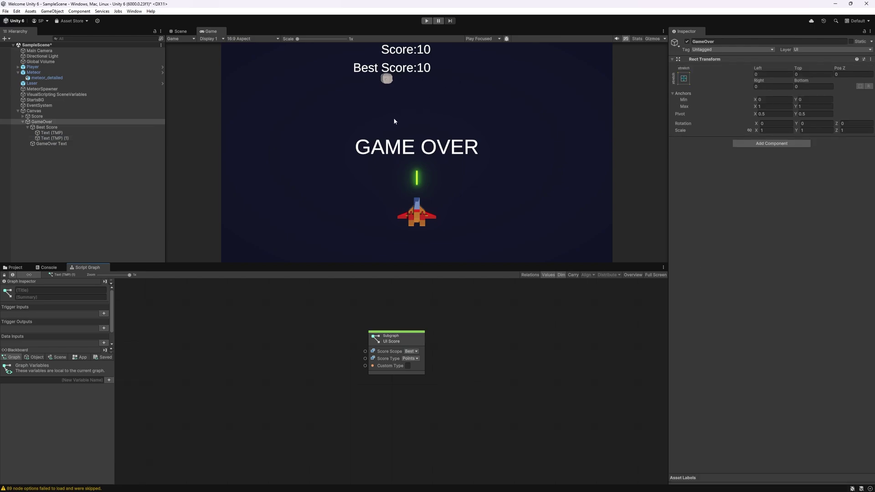
click(123, 121)
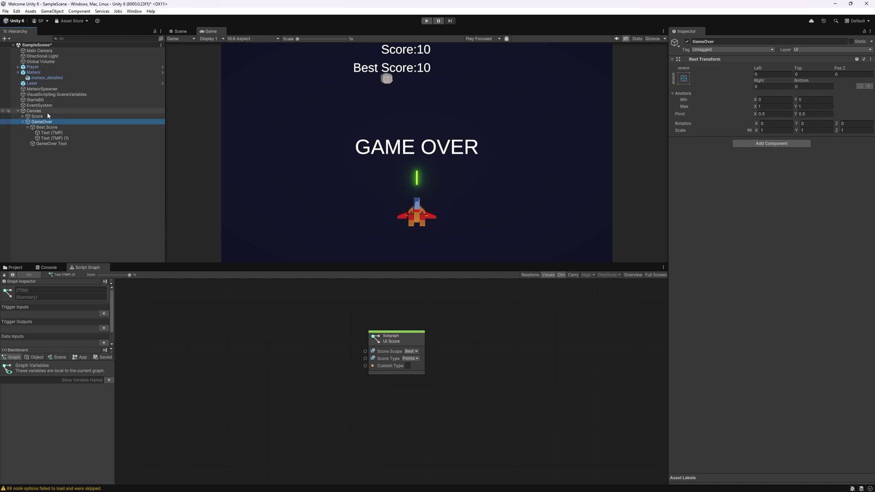
- Add a Show/Hide UI node to the Player's script graph and set its UI Name to GameOver
click(39, 67)
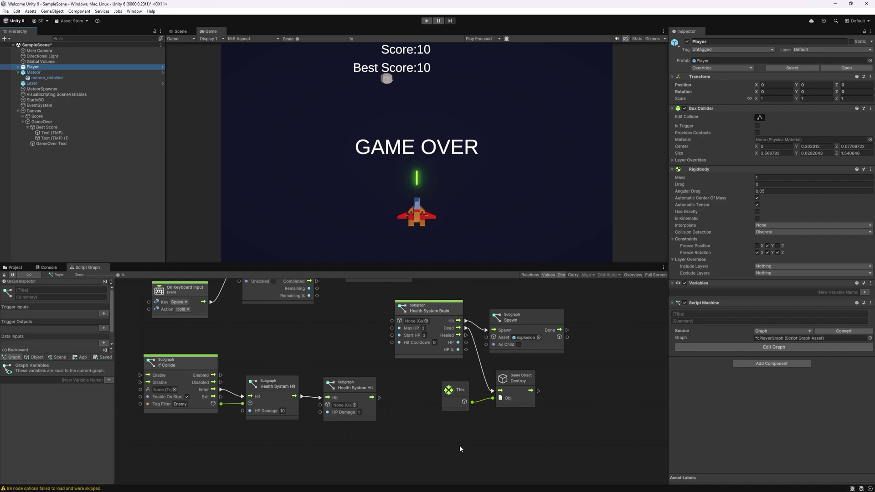
middle_drag(460, 445, 446, 395)
right_click(419, 397)
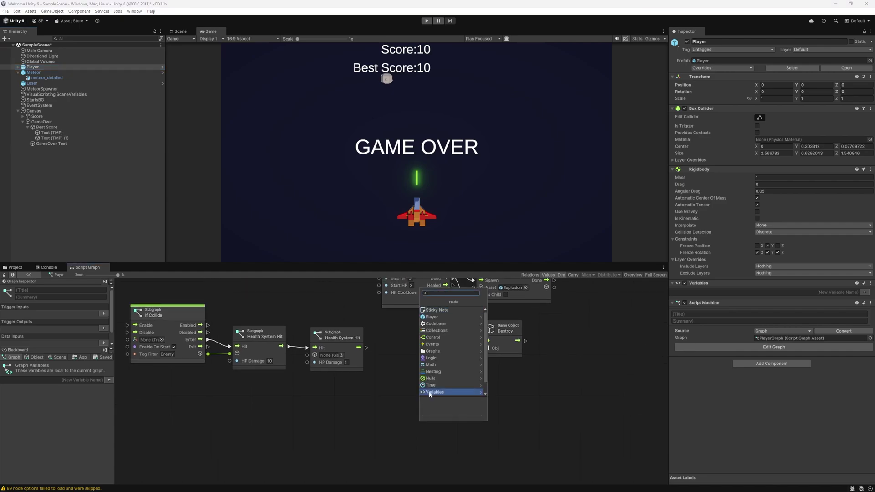
text(show)
key(Return)
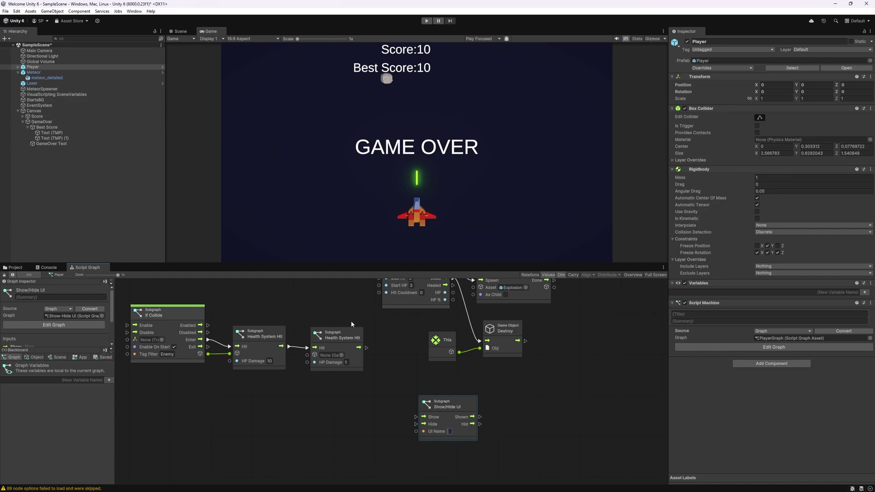
text(Game)
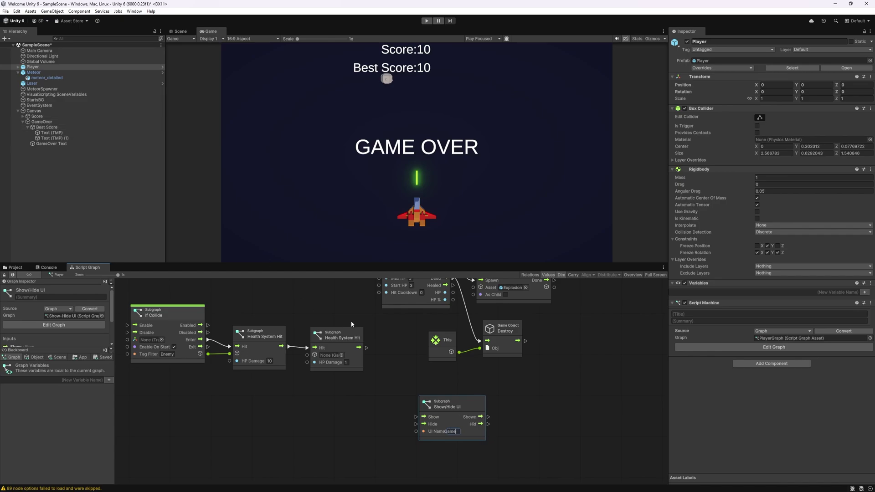
text(Over)
- Reroute Health System Brain's Dead output to Show/Hide UI's Show input and connect Shown to the Game Object Destroy node
middle_drag(447, 385, 392, 411)
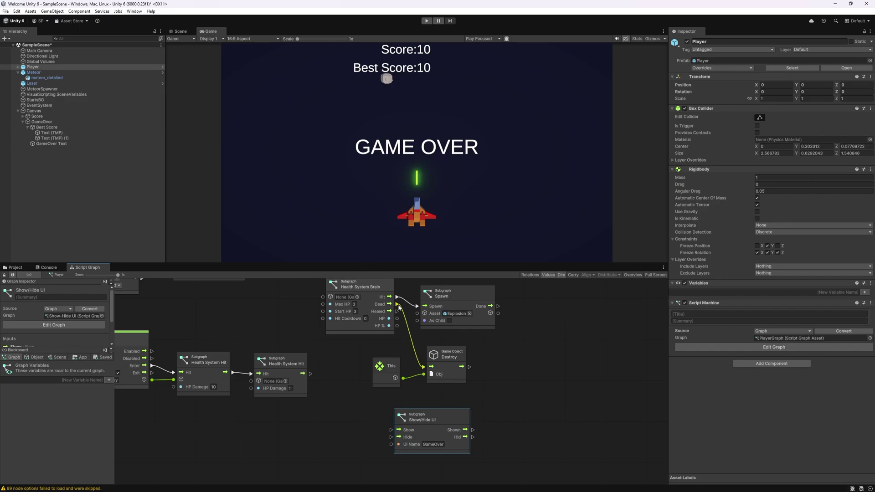
drag(398, 304, 406, 398)
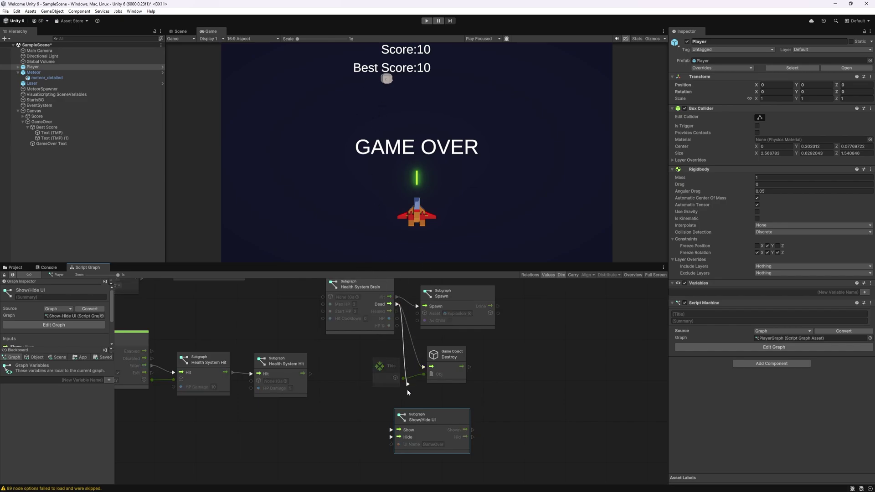
drag(391, 434, 391, 431)
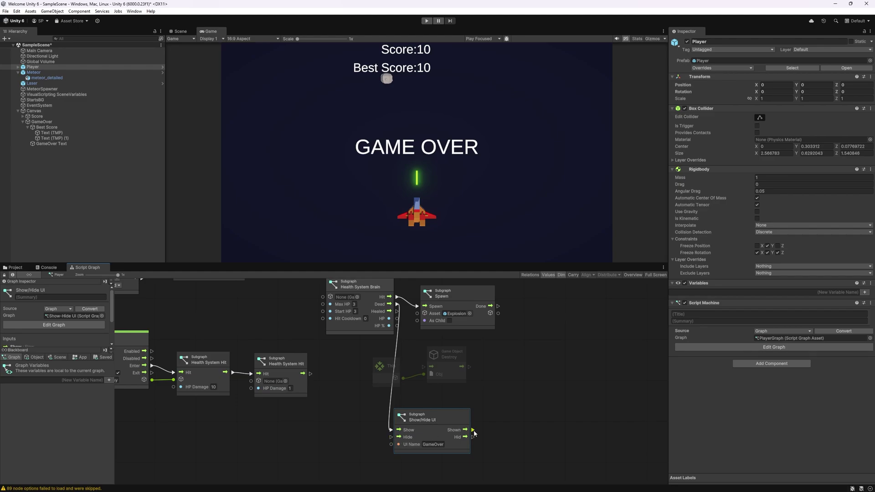
drag(473, 431, 475, 431)
drag(423, 366, 424, 366)
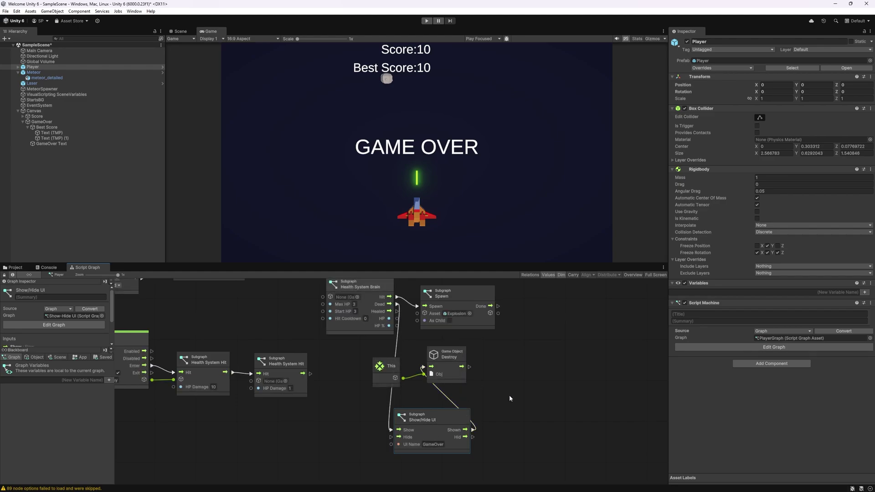
- Rearrange the Player graph so the This and Destroy nodes sit beyond Show/Hide UI, and Show/Hide UI sits closer to Health System Brain
drag(502, 390, 372, 357)
drag(452, 362, 568, 364)
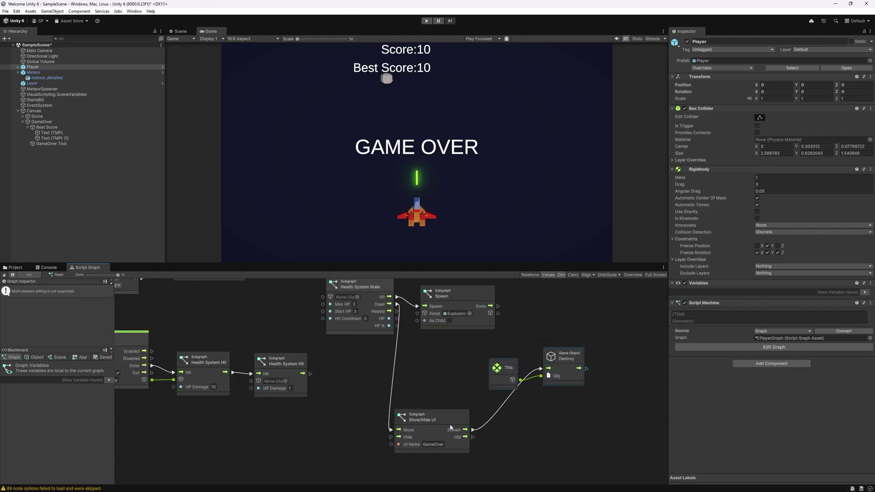
drag(450, 428, 445, 391)
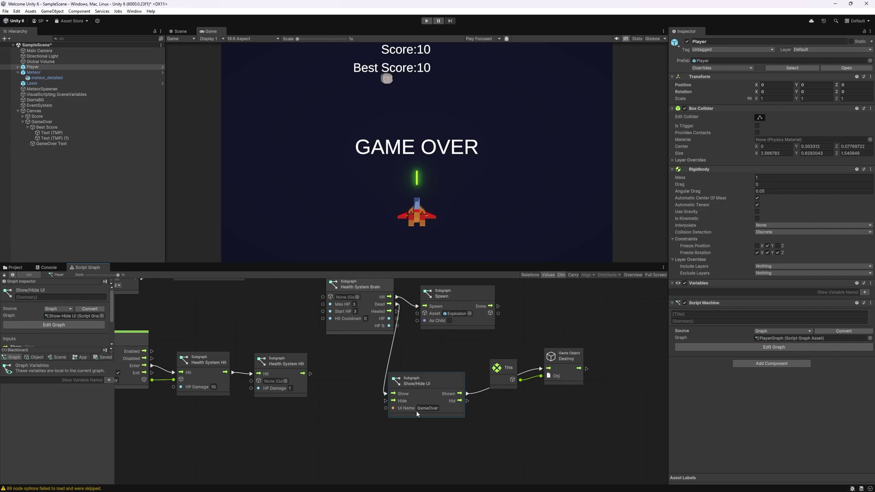
- Add a Script Machine component to the Canvas object and set its Source to Embed
click(110, 111)
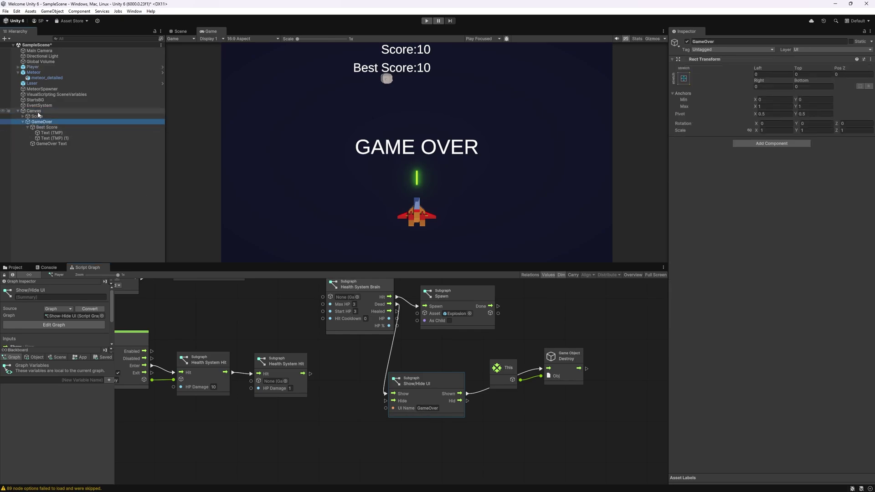
click(772, 303)
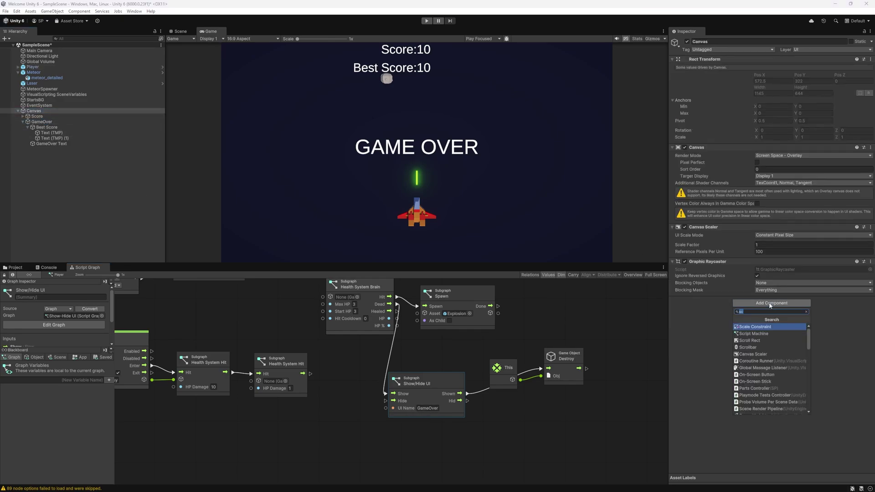
click(762, 335)
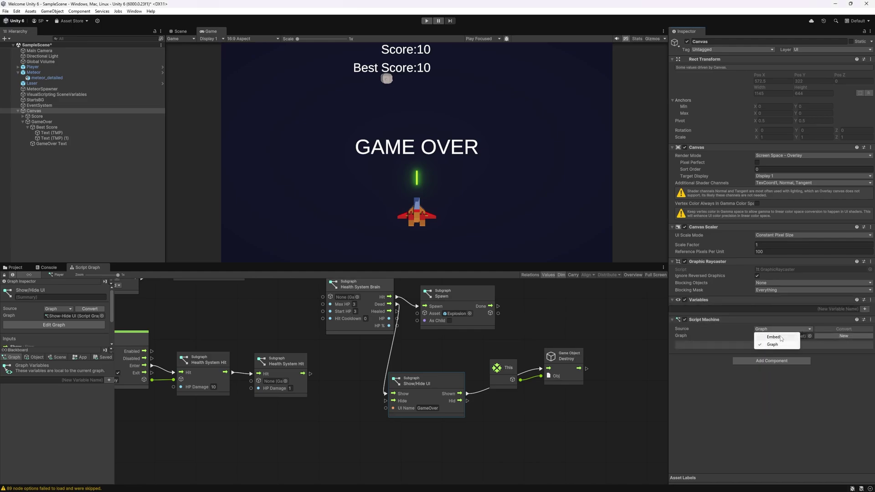
click(773, 338)
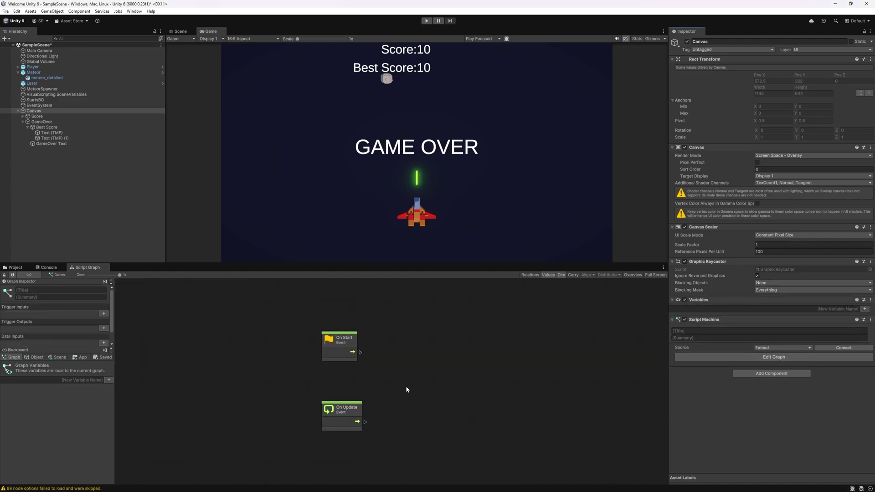
- Replace the default On Start and On Update events in the Canvas graph with a Configure UIs node
drag(279, 302, 431, 467)
key(Delete)
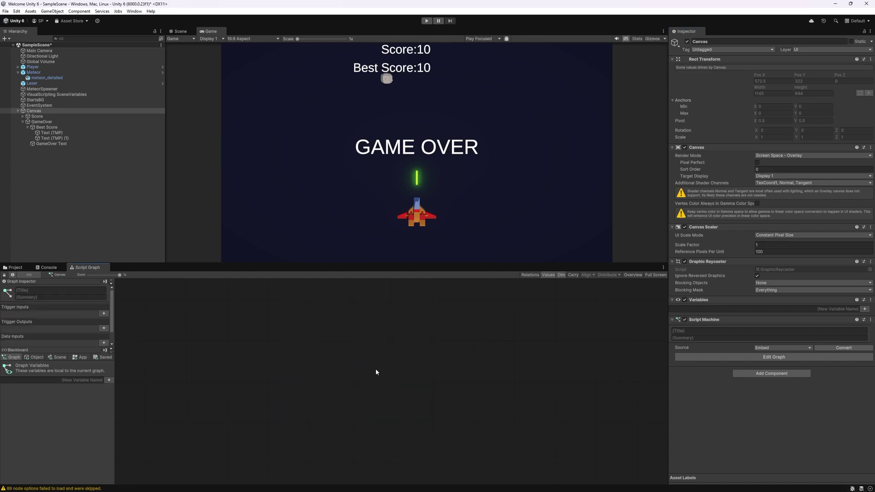
right_click(371, 332)
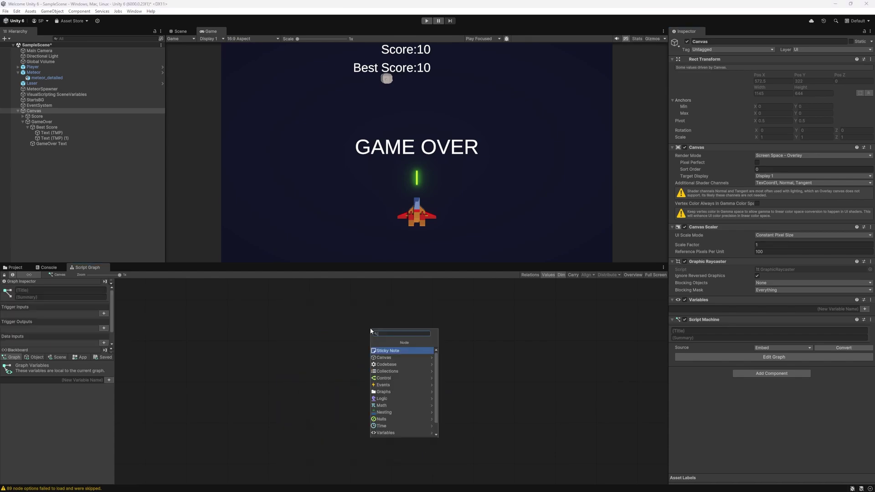
text(con ui)
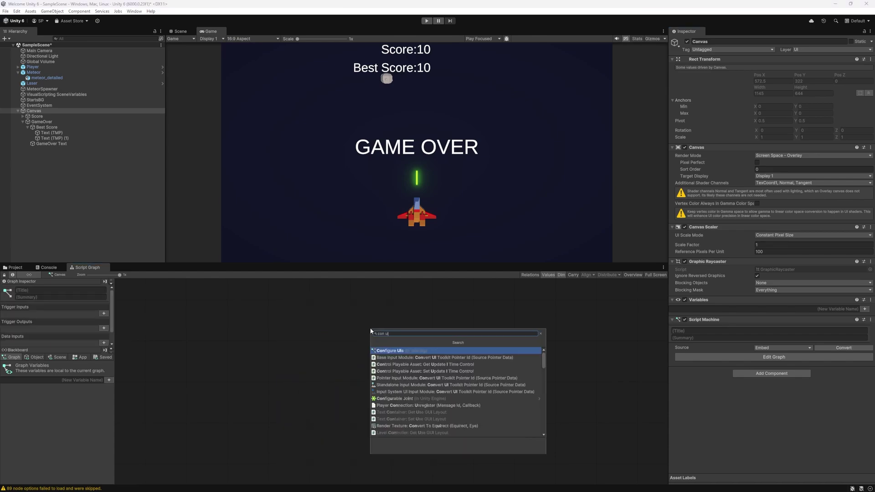
key(Return)
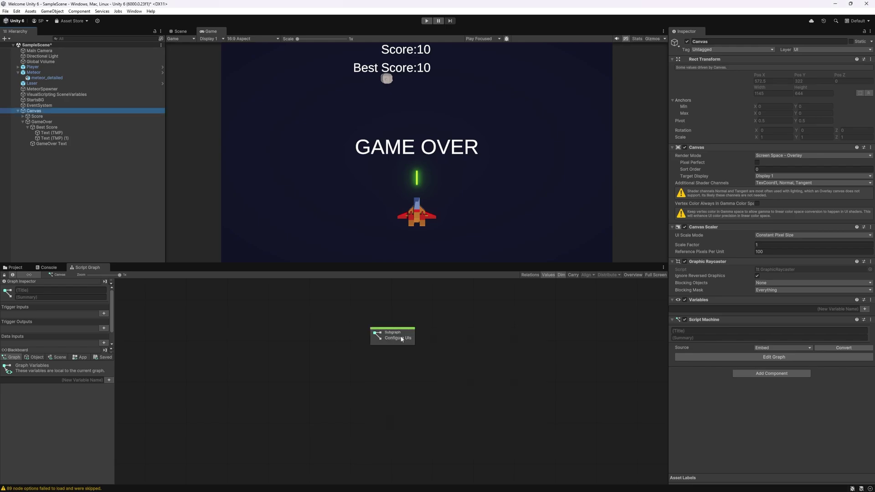
click(23, 121)
click(88, 267)
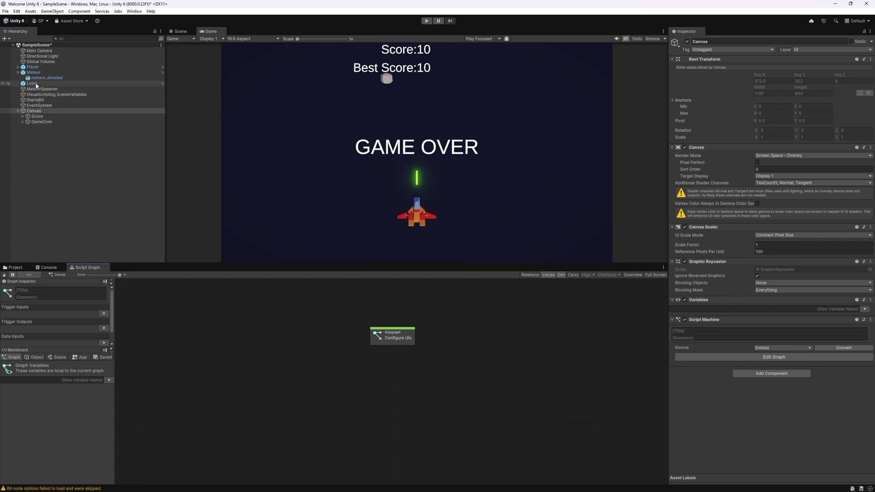
click(42, 68)
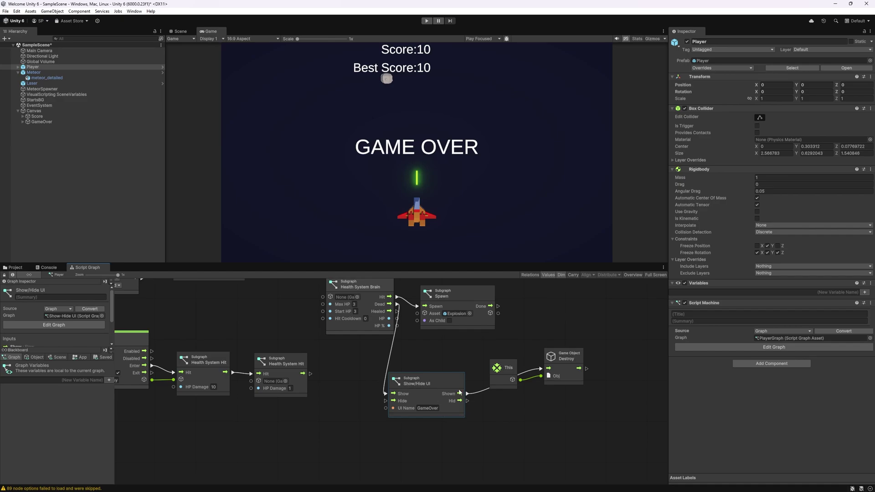
click(42, 121)
click(687, 42)
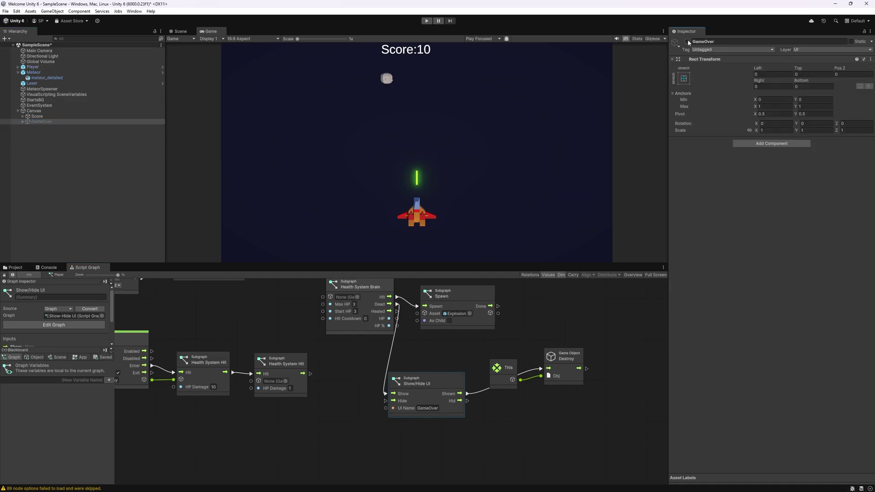
click(688, 41)
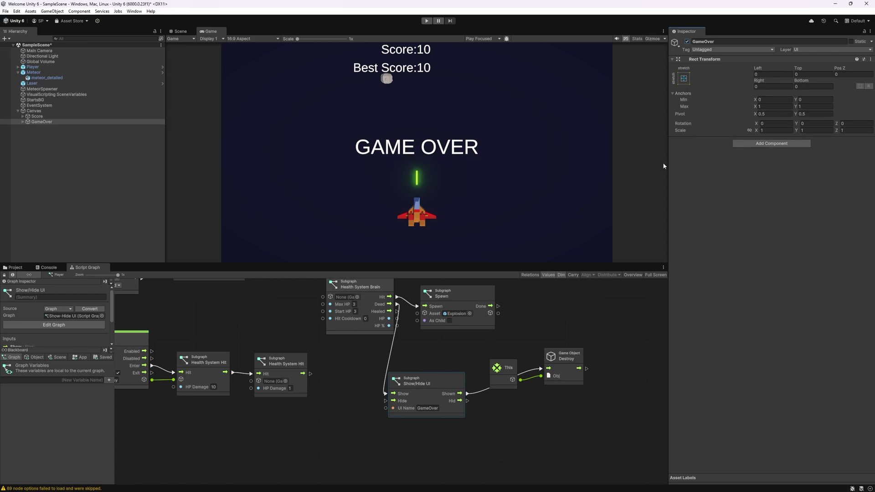
- Add a Script Machine component to the GameOver object and set its Source to Embed
click(758, 145)
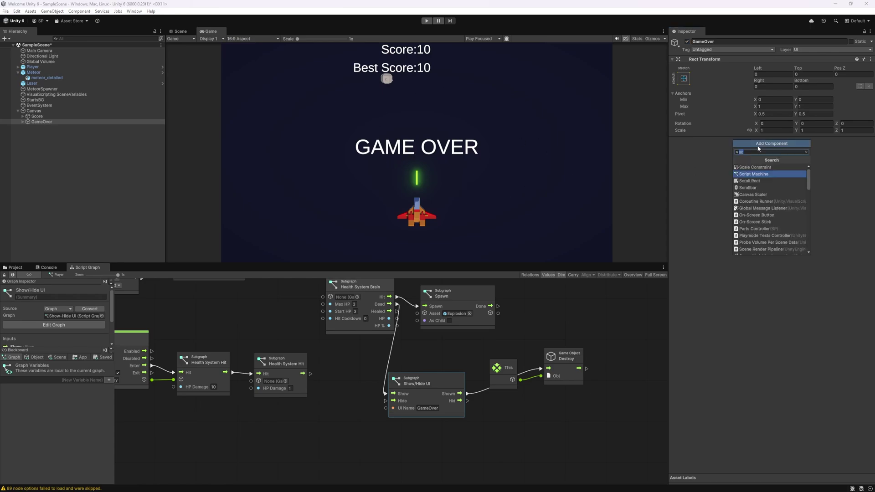
click(753, 175)
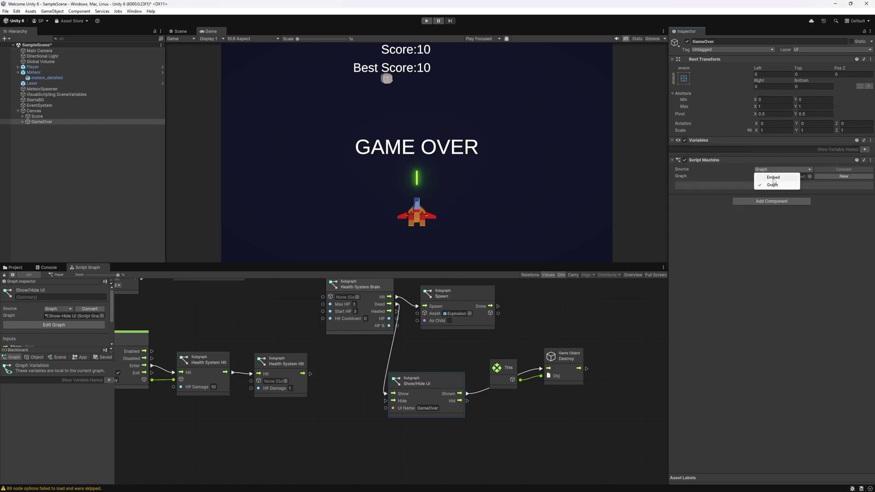
click(773, 177)
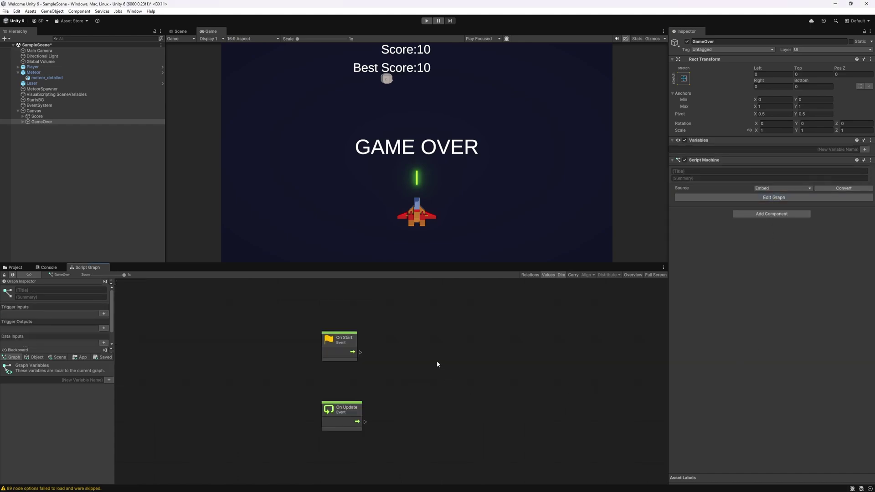
- Replace the default events in GameOver's graph with an On Pointer Click event node
drag(312, 319, 400, 438)
key(Delete)
right_click(362, 351)
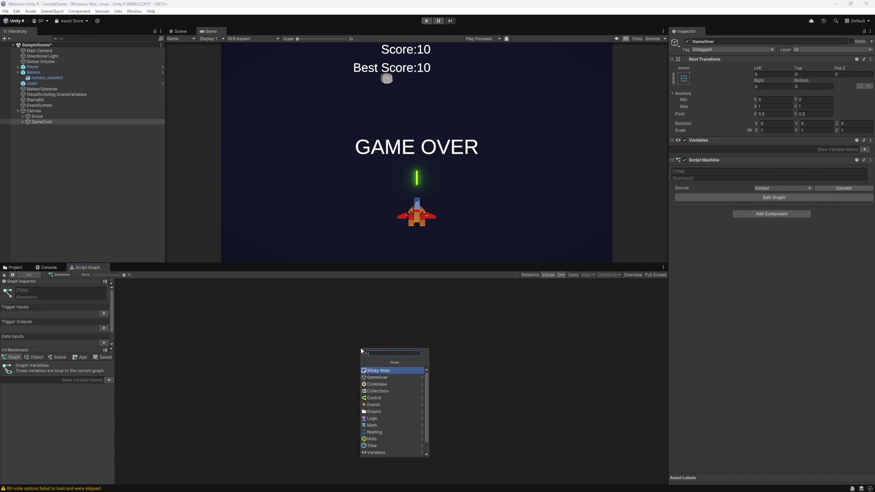
text(on click)
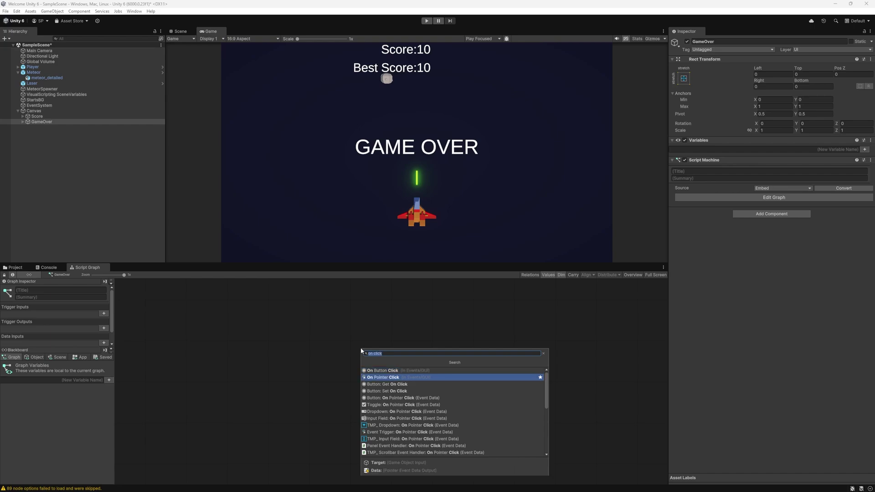
key(Return)
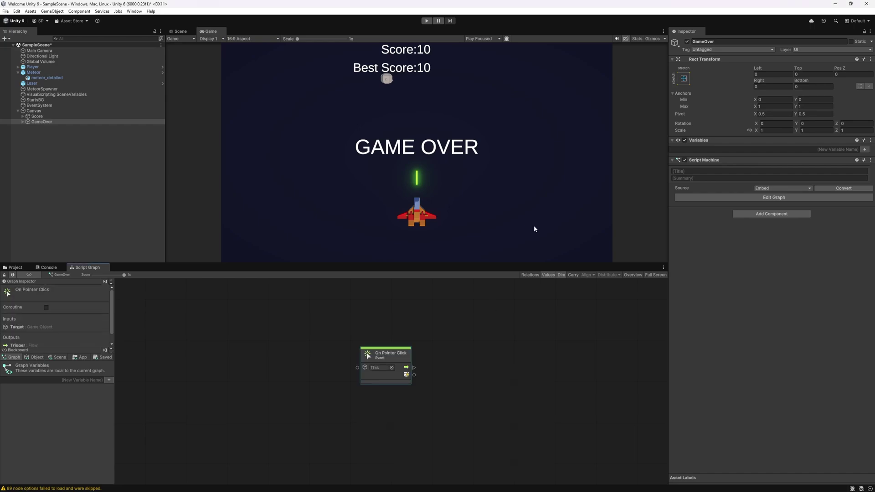
drag(400, 360, 379, 339)
- Add an On Keyboard Input event node with key Space and action Down below On Pointer Click
right_click(354, 385)
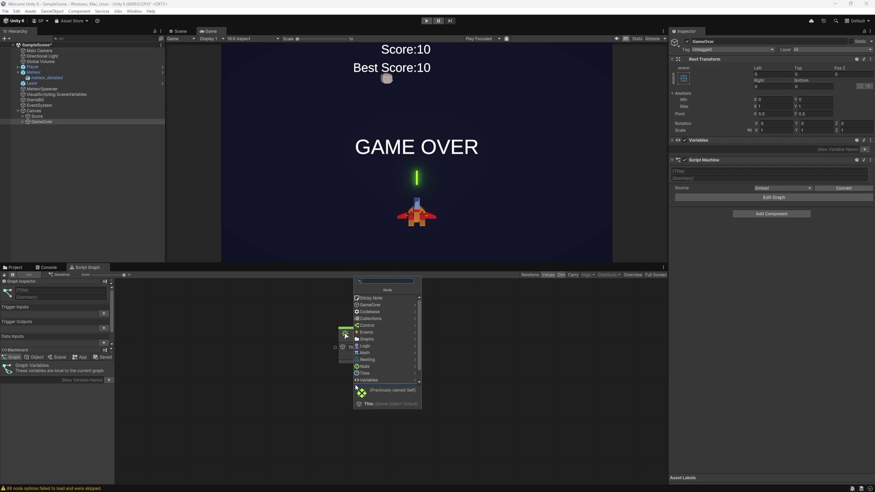
text(cn k)
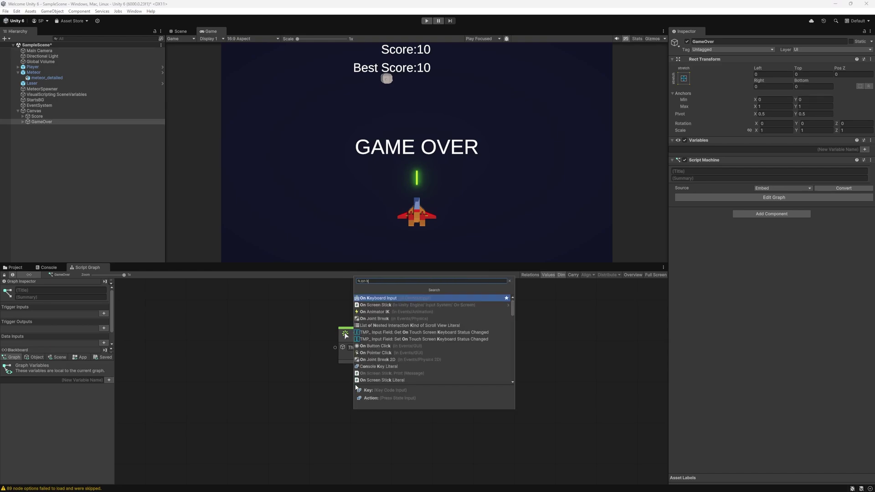
key(Return)
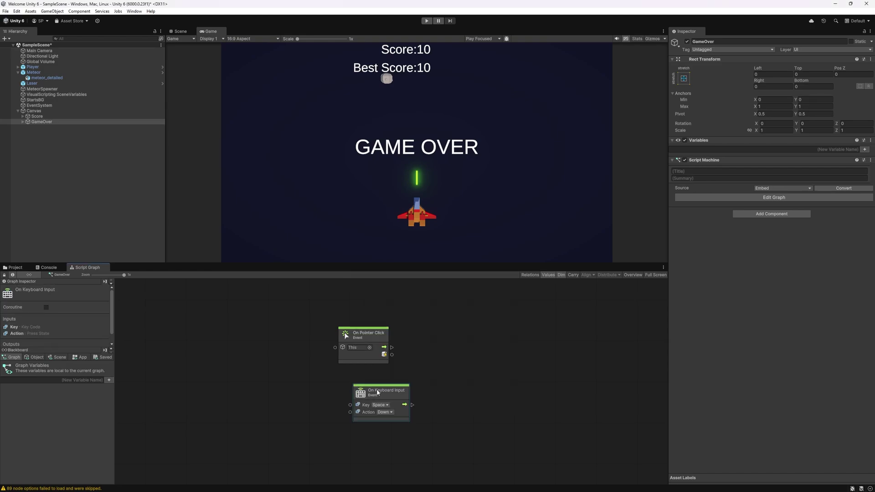
drag(377, 392, 362, 384)
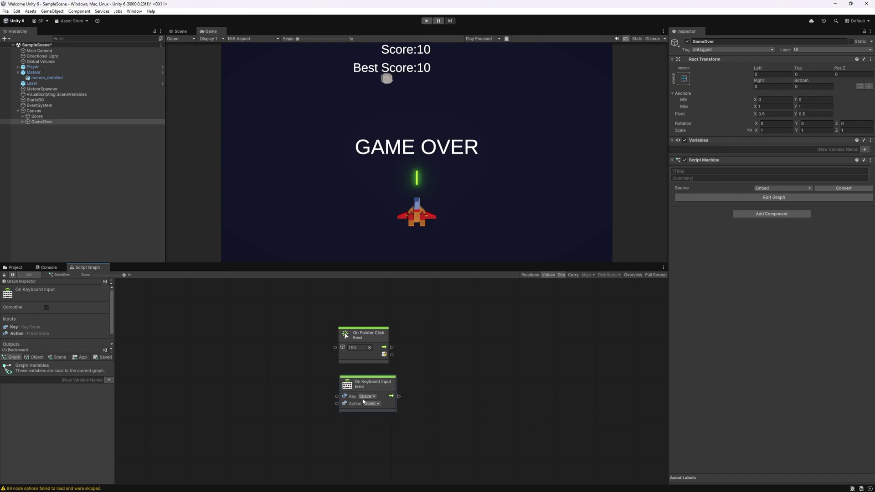
- Add a Restart Scene node and connect both the On Pointer Click and On Keyboard Input triggers to its Restart input
middle_drag(438, 379, 397, 371)
drag(351, 342, 415, 357)
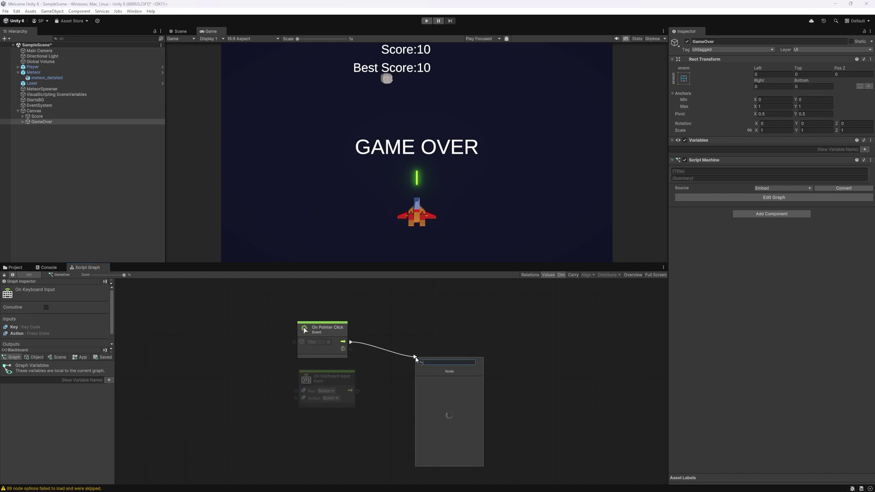
text(rest)
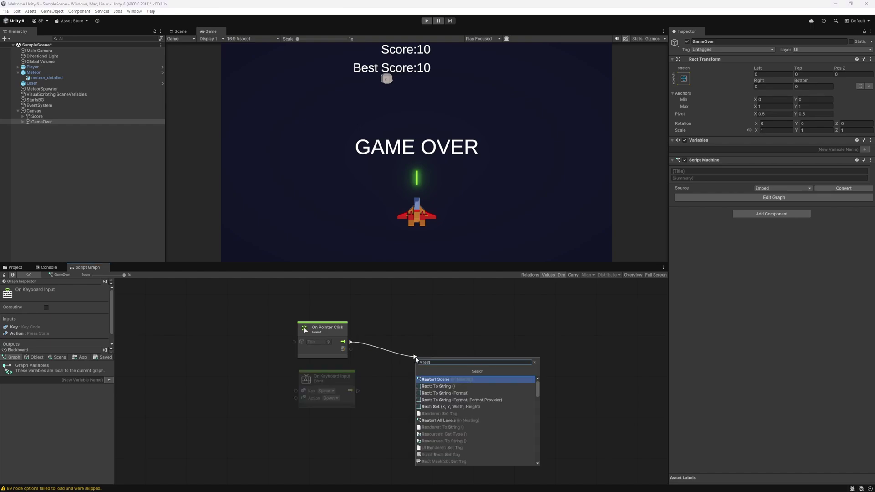
key(Return)
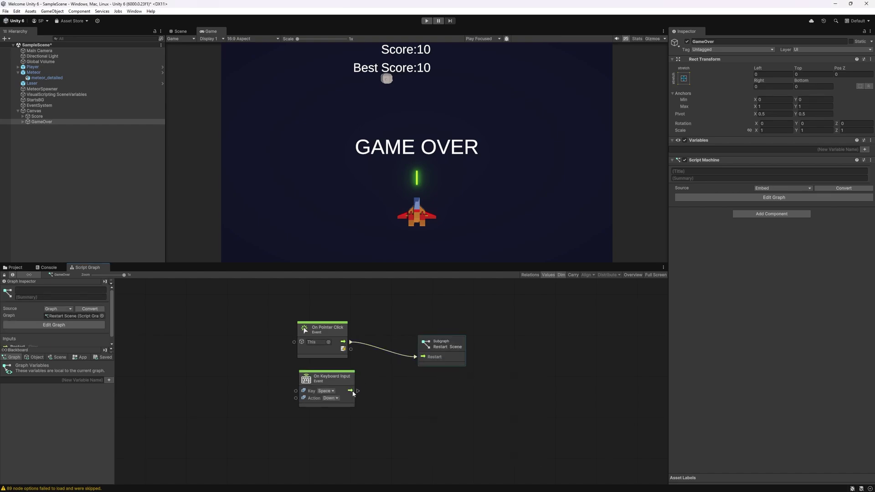
drag(353, 393, 416, 357)
click(441, 413)
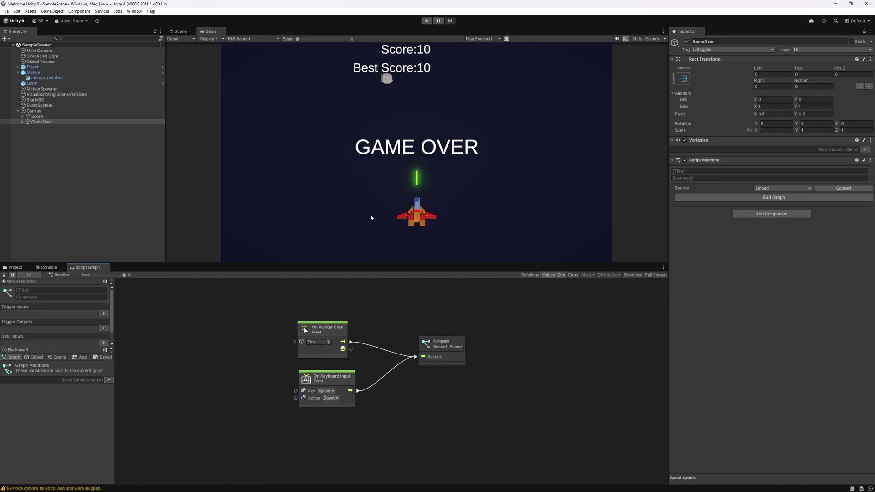
- Deactivate the GameOver object in the scene, then select Canvas
click(48, 122)
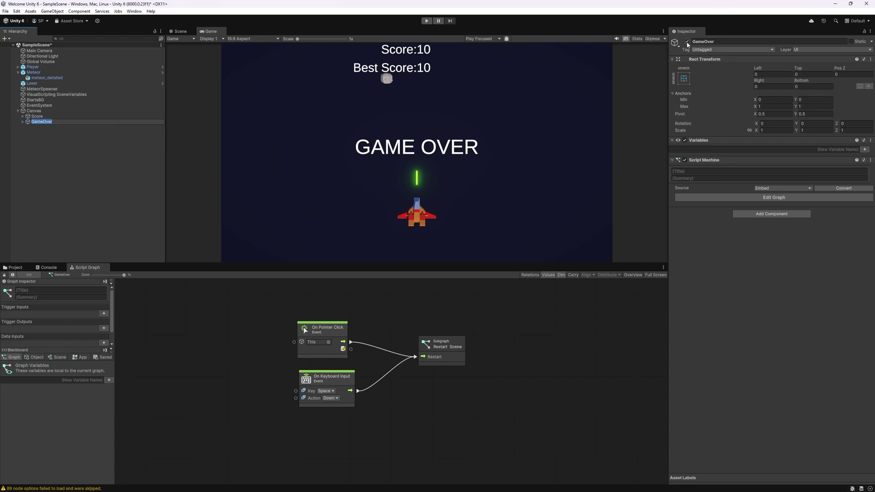
click(687, 43)
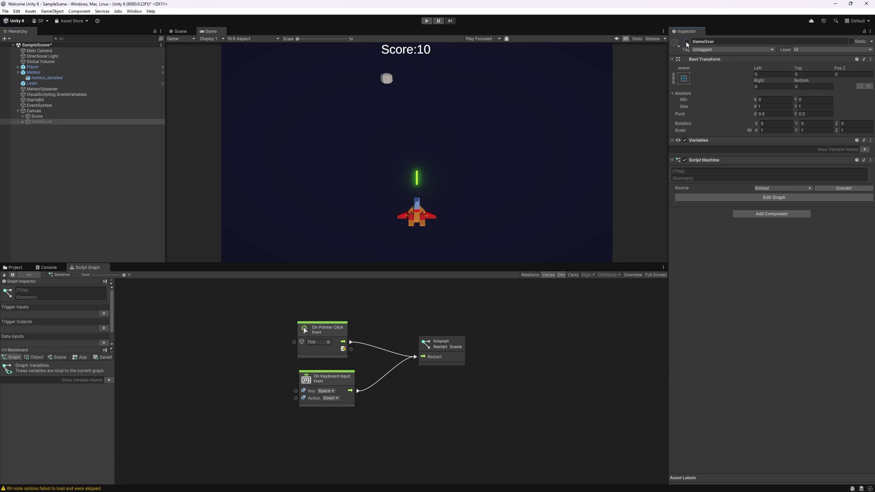
click(38, 110)
- Play-test the game, steering the ship among the meteors until it dies to check the game-over screen
click(427, 21)
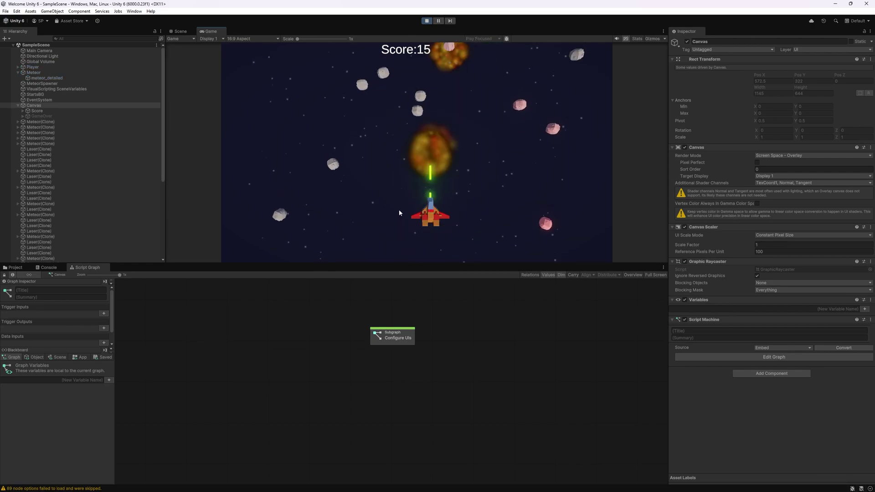
key(Left)
key(Right)
key(Left)
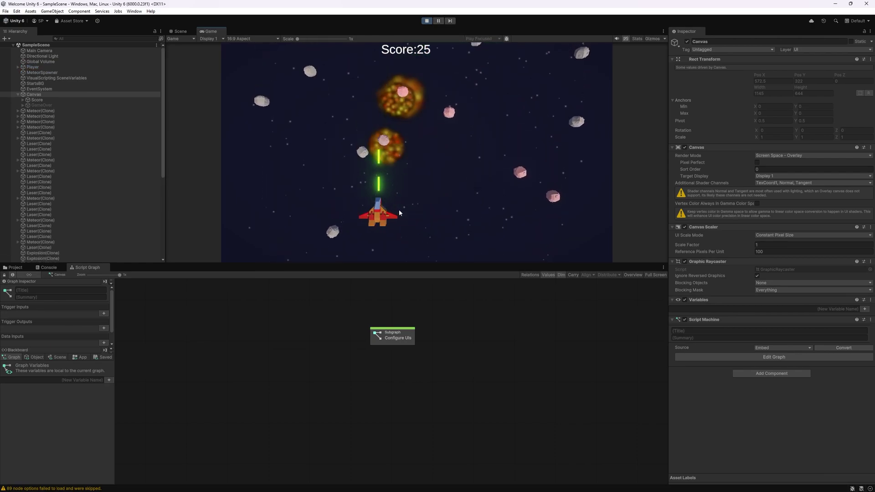
key(Right)
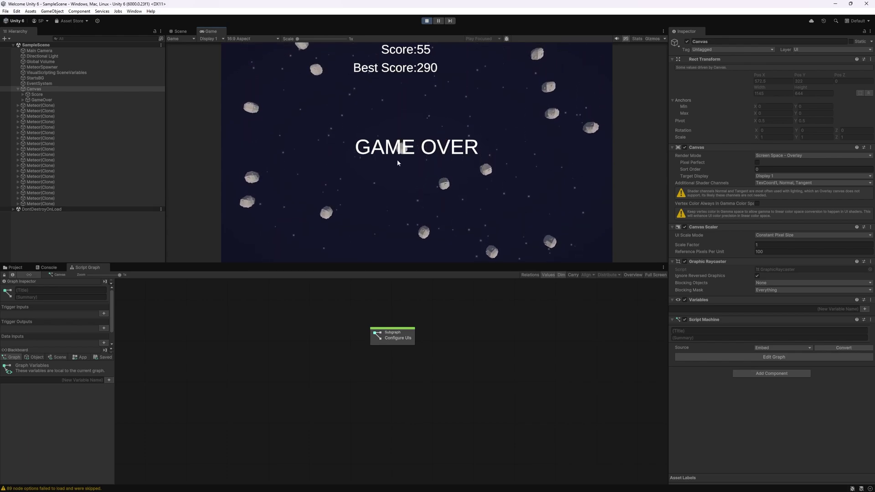
- Test the restart from the game-over screen and play another round, steering and shooting at meteors
click(423, 154)
key(a)
key(space)
key(d)
key(a)
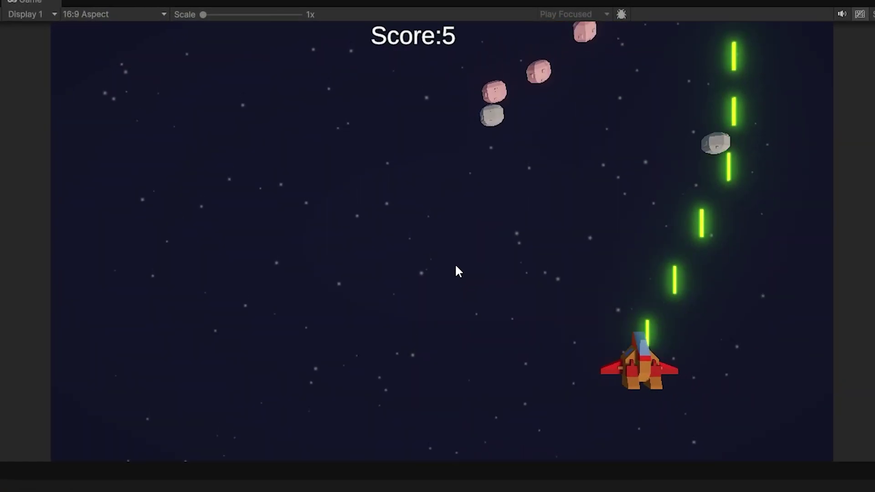
key(Left)
key(Right)
key(Left)
key(Left)
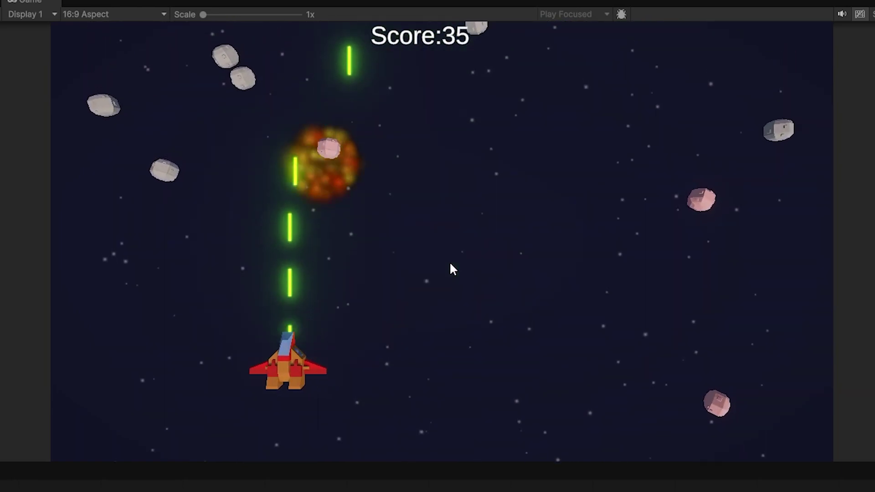
key(Right)
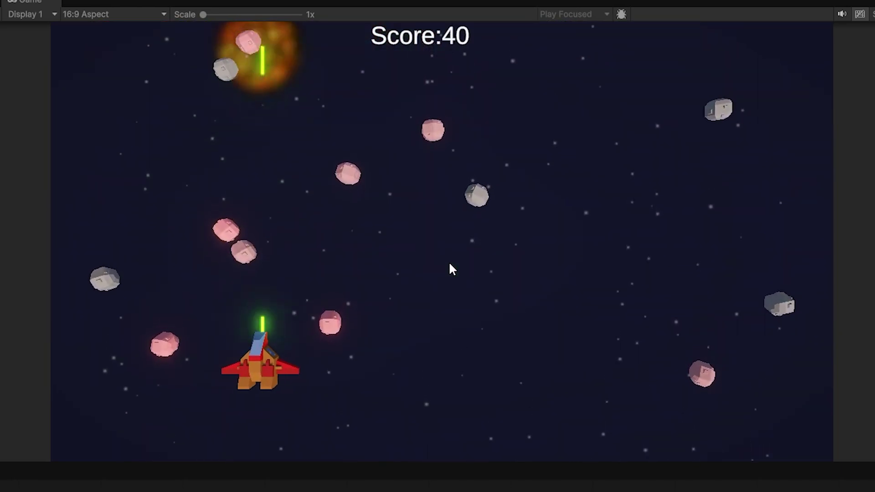
- Keep play-testing the round, dodging and shooting meteors until the ship dies, to check the score and best score on the game-over screen
key(Left)
key(Up)
key(Right)
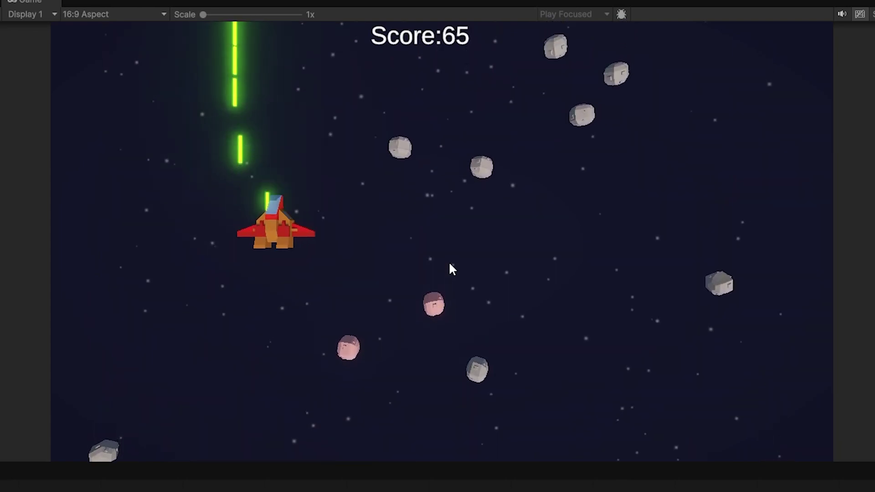
key(Down)
key(Right)
key(Left)
key(Left)
key(Right)
key(Left)
key(Left)
key(Down)
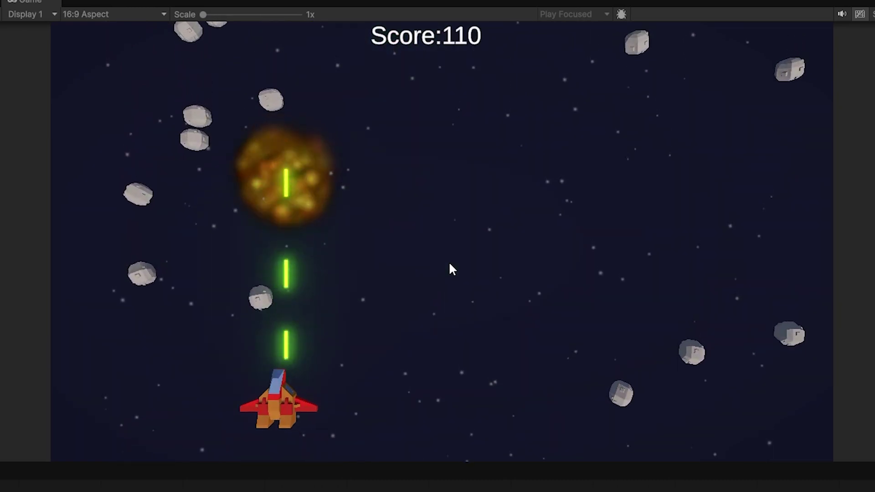
key(Right)
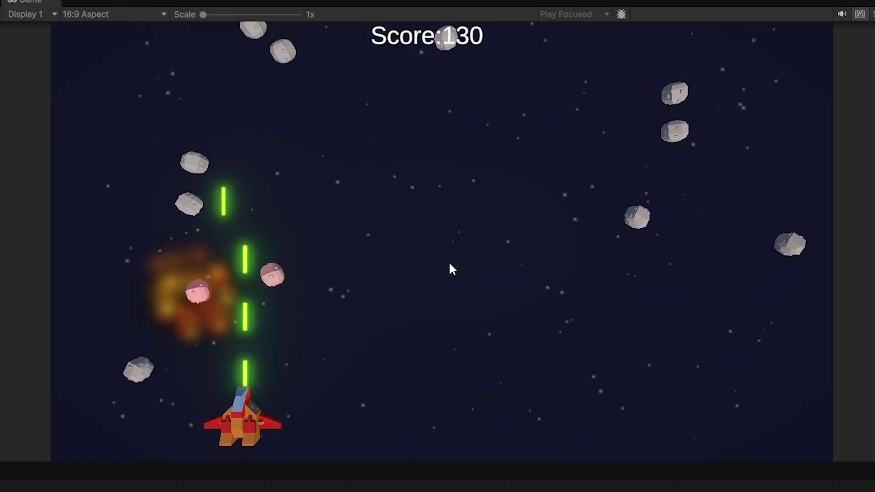
key(Left)
key(Right)
key(Right)
key(Left)
key(Right)
key(Left)
key(Right)
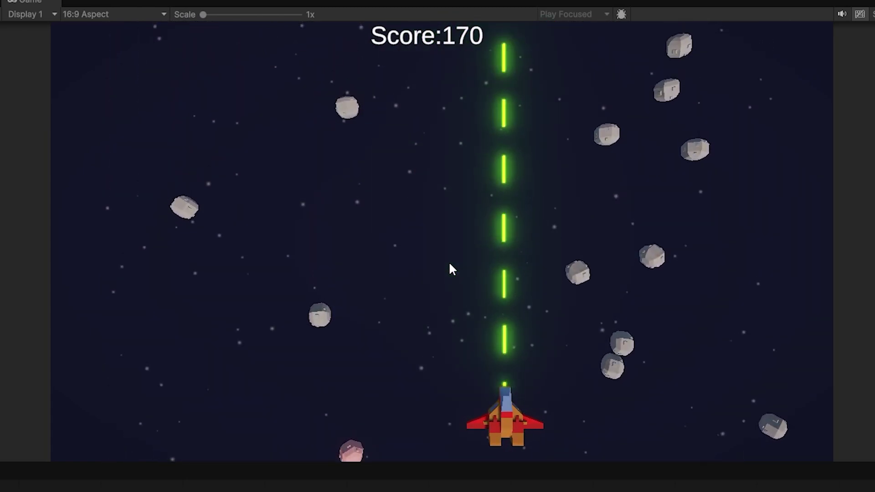
key(Left)
key(Up)
key(Left)
key(Right)
key(Left)
key(Left)
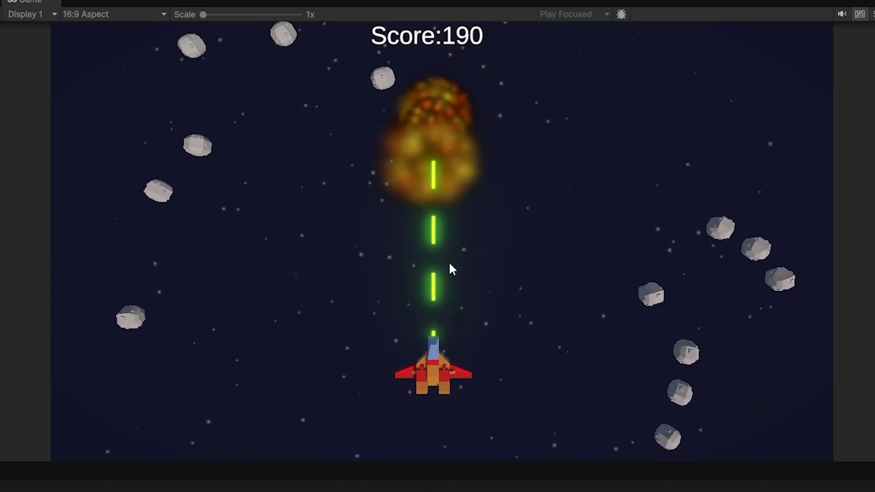
key(Left)
key(Left)
key(Right)
key(Left)
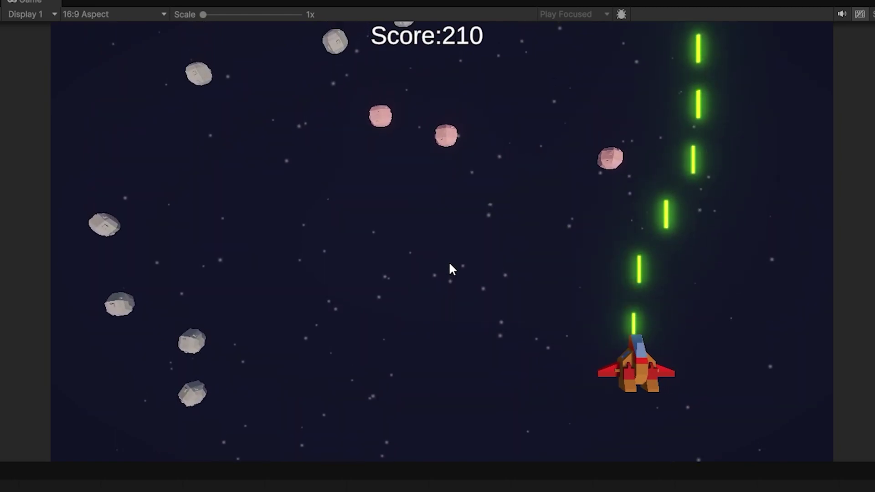
key(Left)
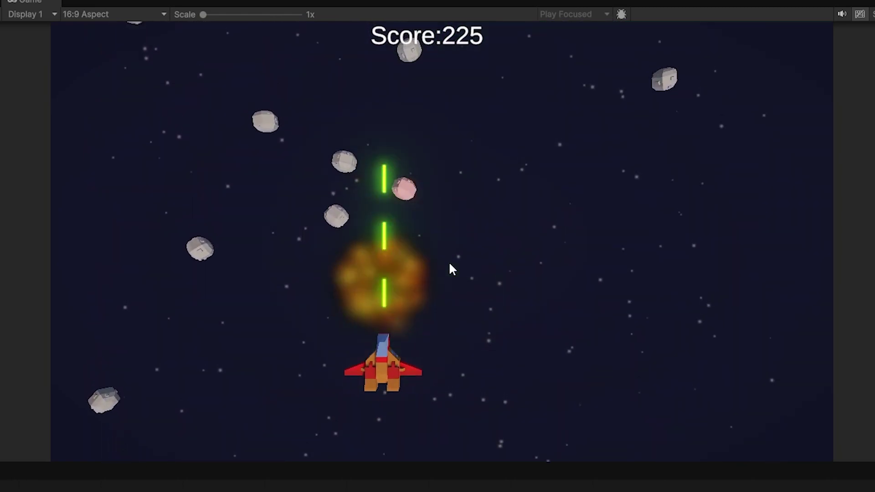
key(Right)
key(Down)
key(Left)
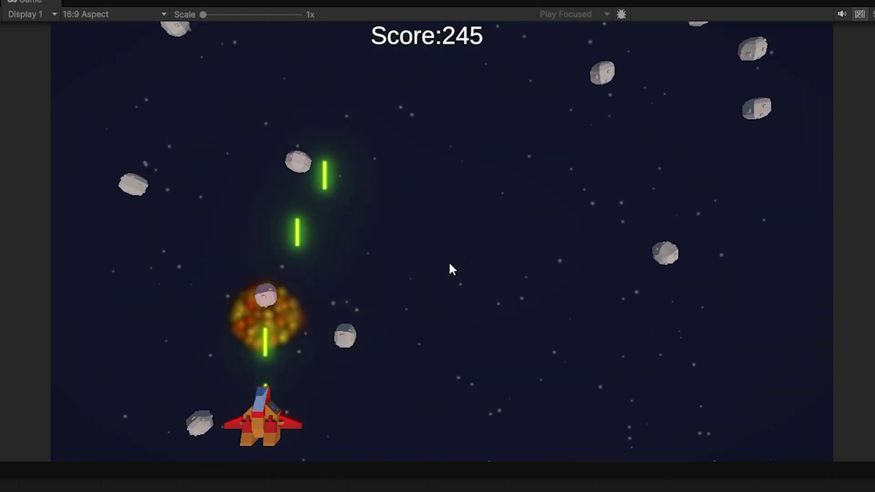
key(Up)
key(Right)
key(Right)
key(Left)
key(Right)
key(Right)
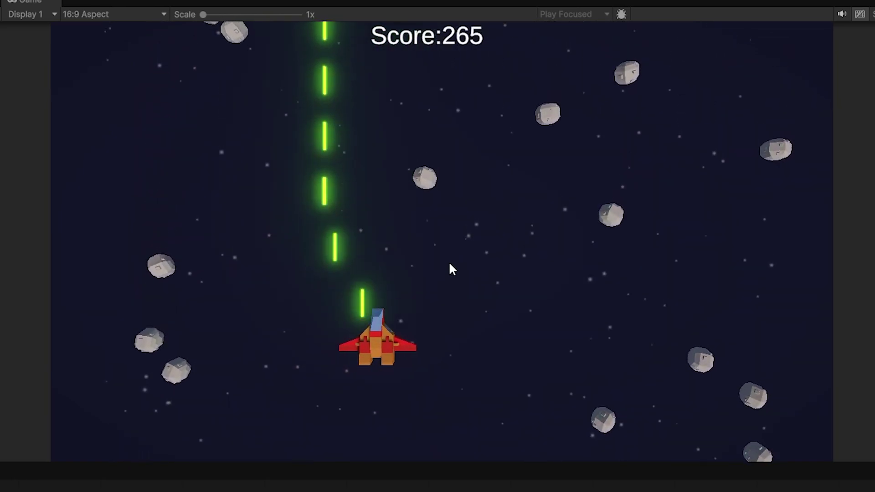
key(Left)
key(Left)
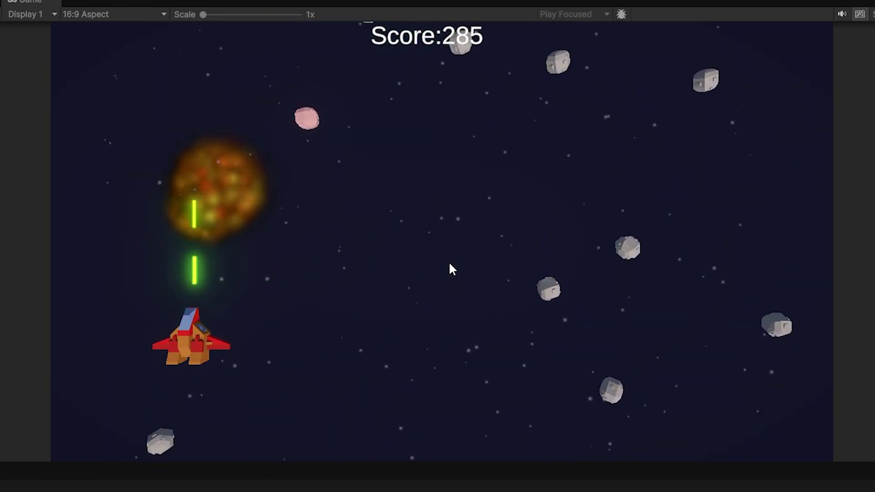
key(Right)
key(Right)
key(Left)
key(Right)
key(Right)
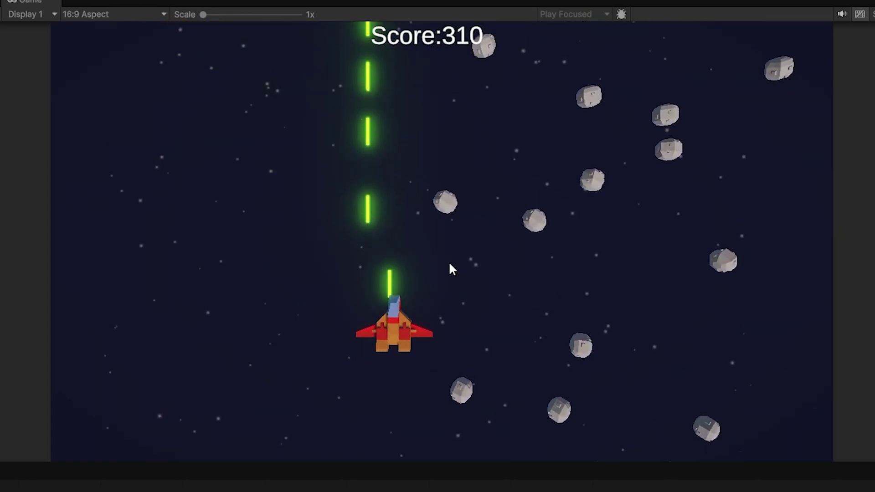
key(Right)
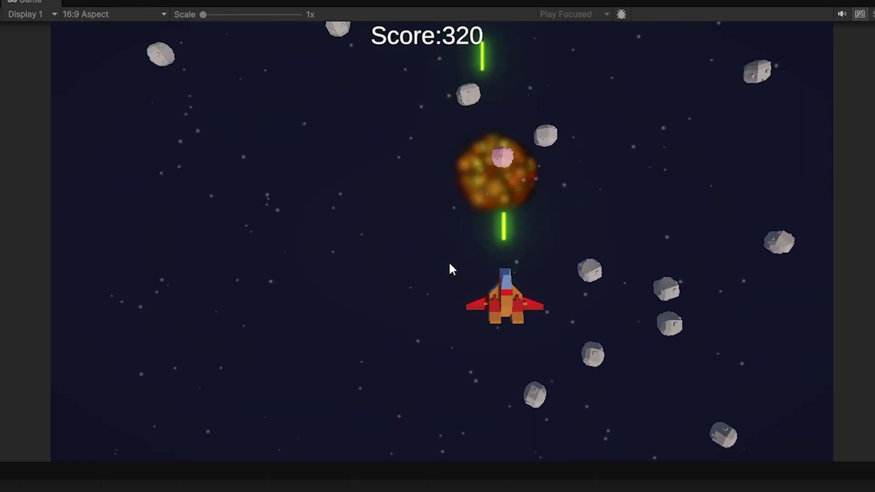
key(Left)
key(Left)
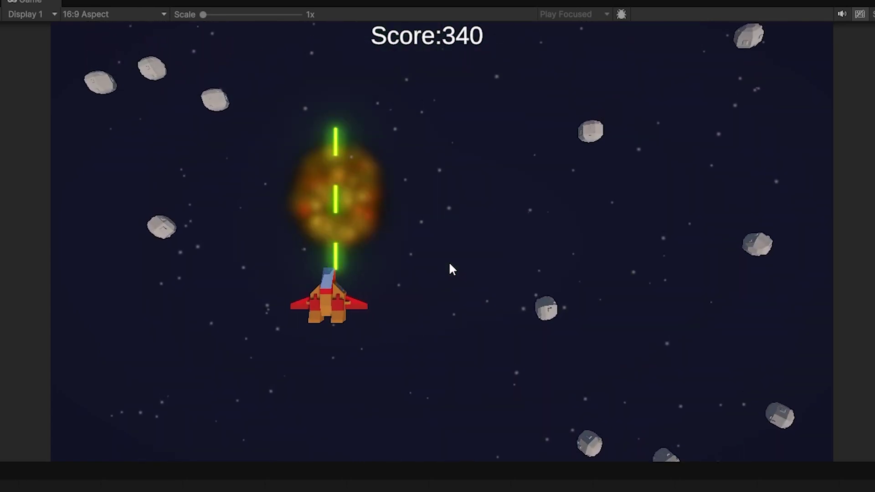
key(Down)
key(Right)
key(Left)
key(Right)
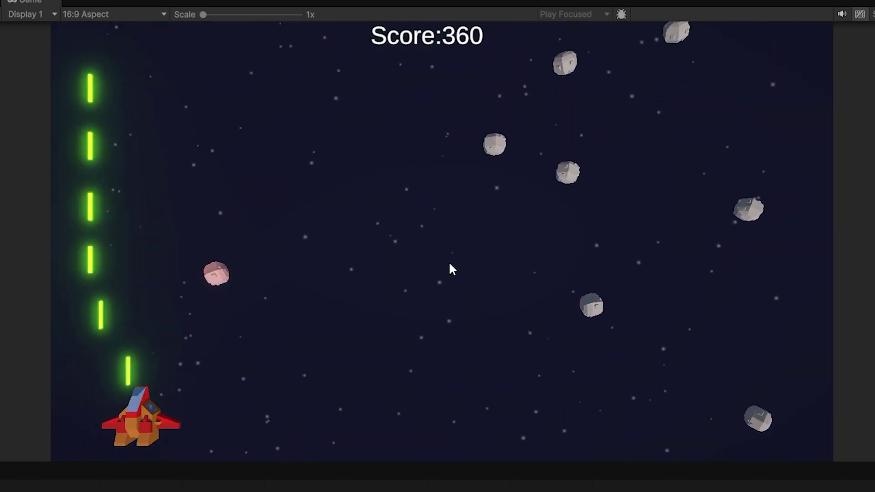
key(Right)
key(Up)
key(Left)
key(Right)
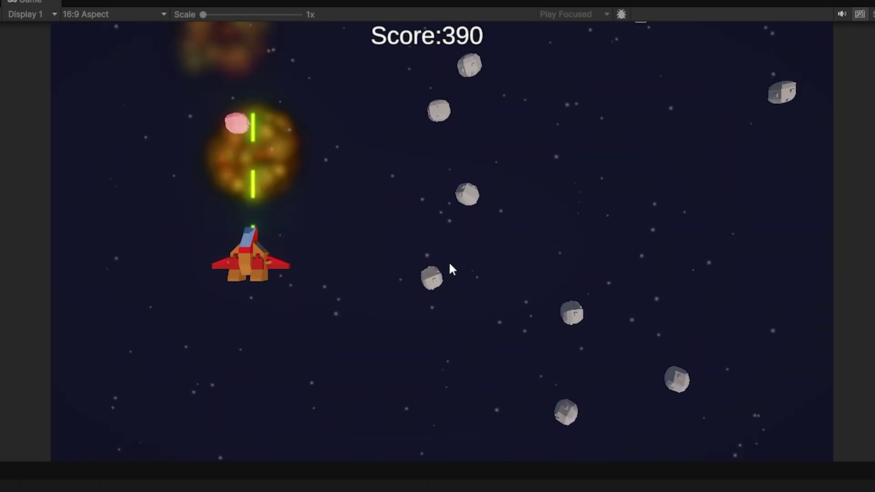
key(Left)
key(Right)
key(Left)
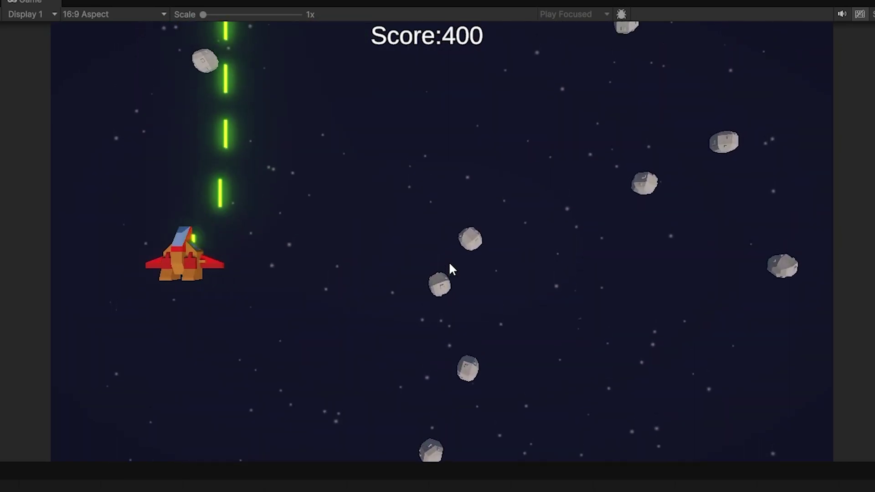
key(Right)
key(Up)
key(Down)
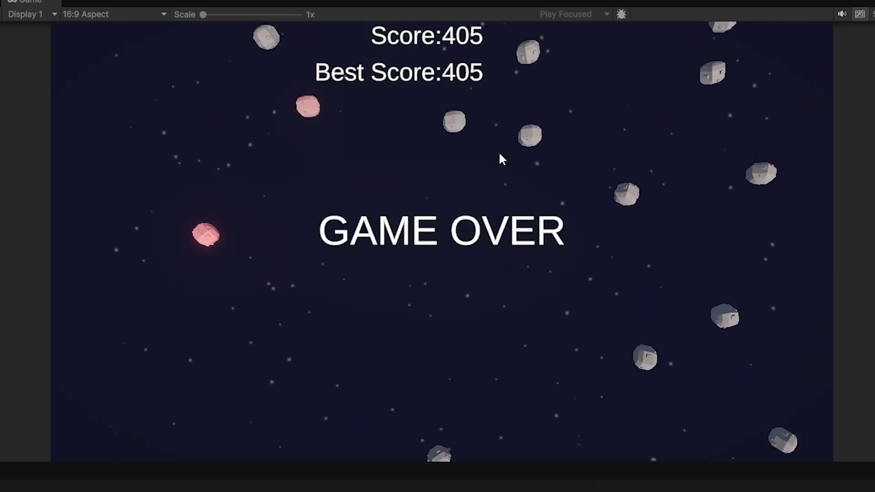